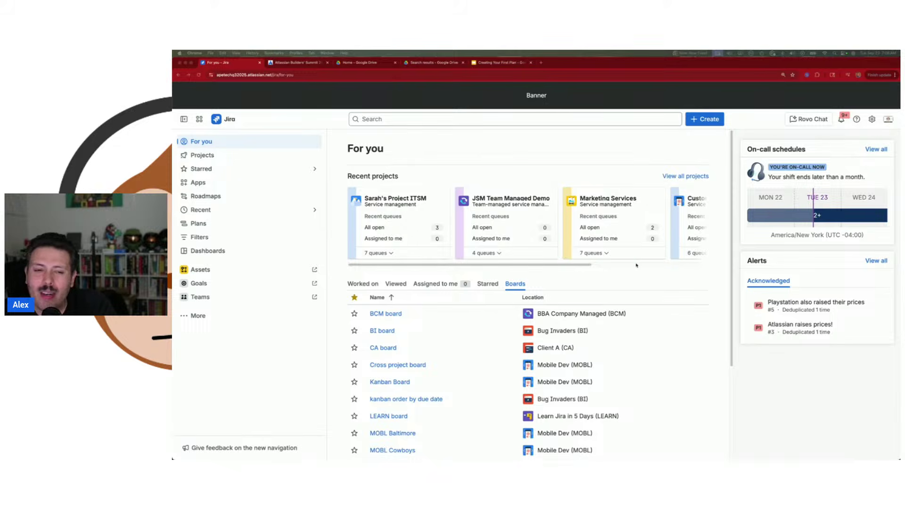
# Step: Open the Program Planning plan on its timeline view from the list of recent plans
pyautogui.click(193, 226)
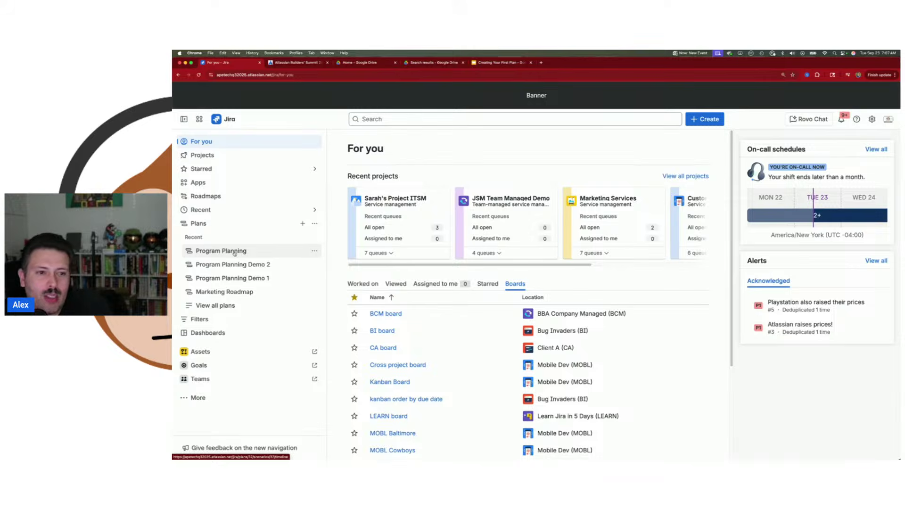
pyautogui.click(235, 252)
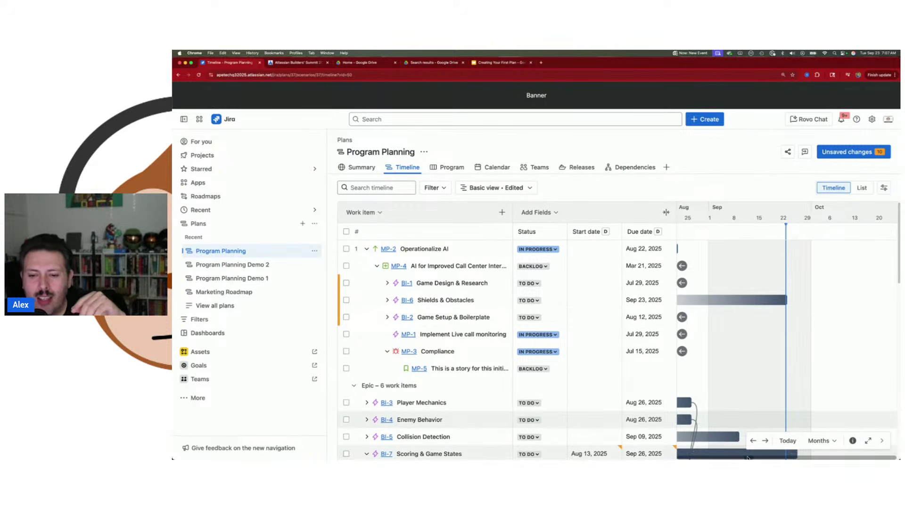
pyautogui.moveTo(748, 457); pyautogui.dragTo(735, 458)
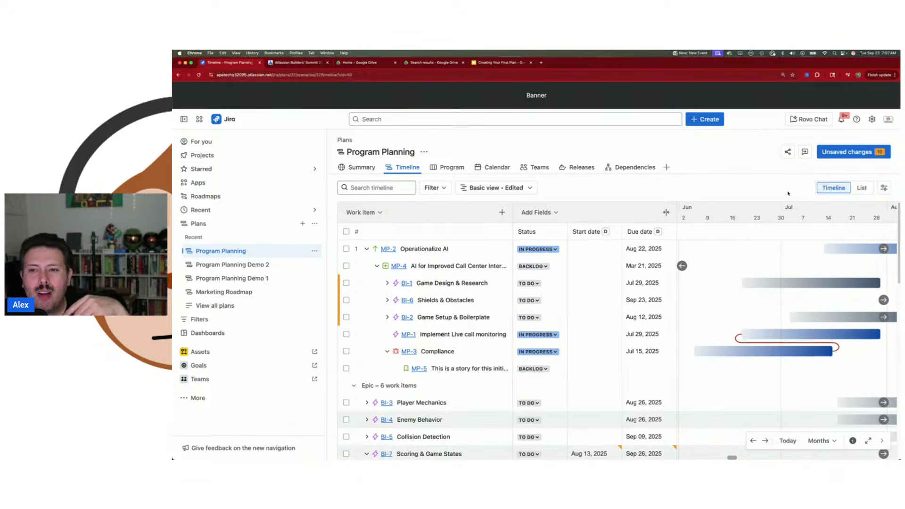
# Step: Preview the plan's timeline grouped by Assignee and by Project, and reset the grouping to None
pyautogui.click(884, 187)
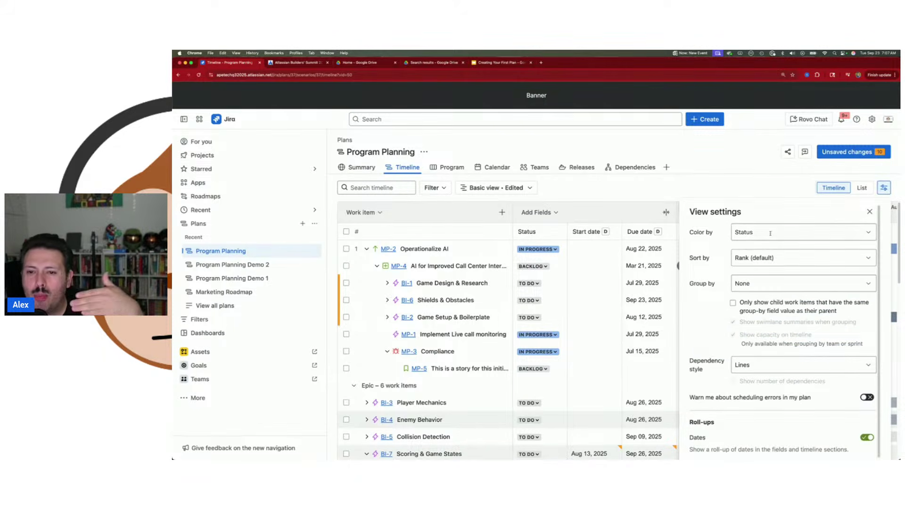
pyautogui.click(767, 284)
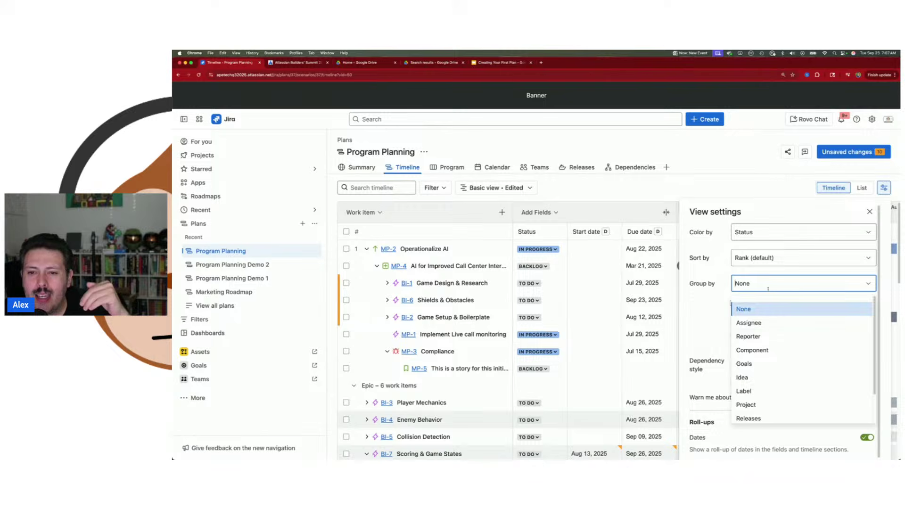
pyautogui.click(759, 321)
pyautogui.click(767, 283)
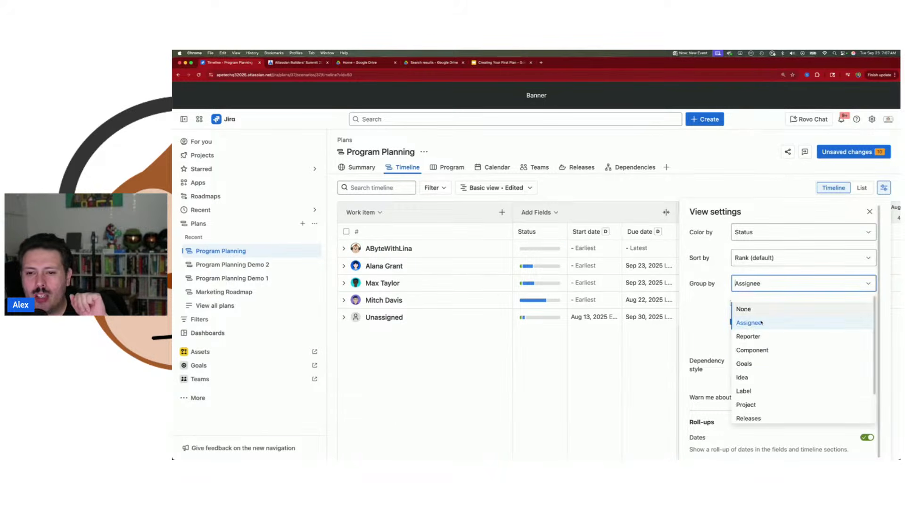
pyautogui.click(770, 405)
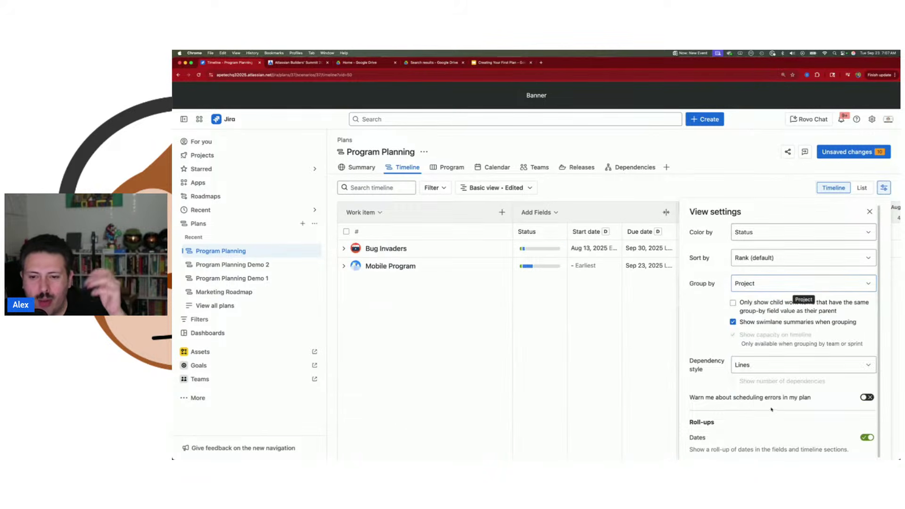
pyautogui.click(780, 283)
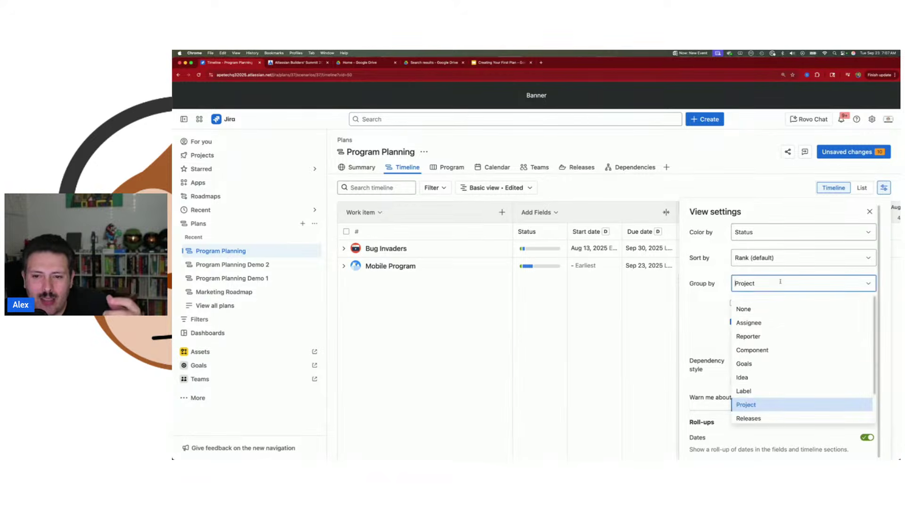
pyautogui.click(778, 307)
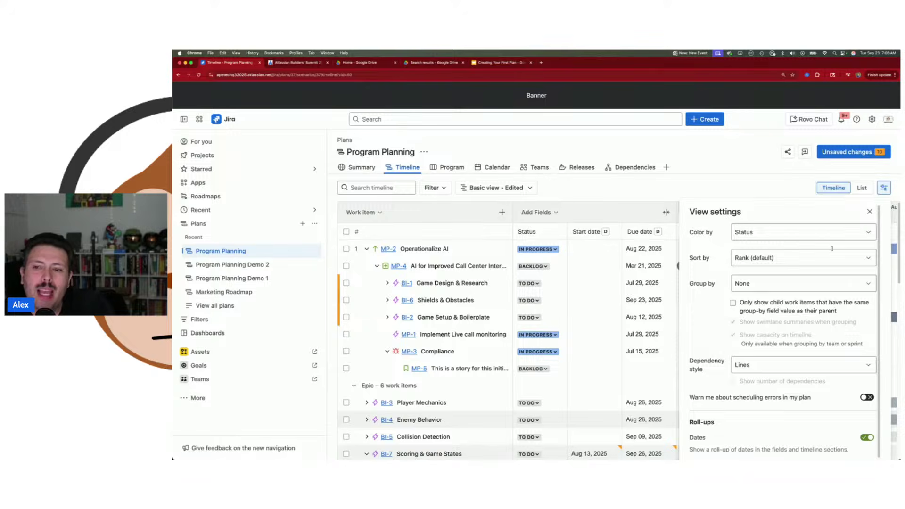
pyautogui.click(870, 212)
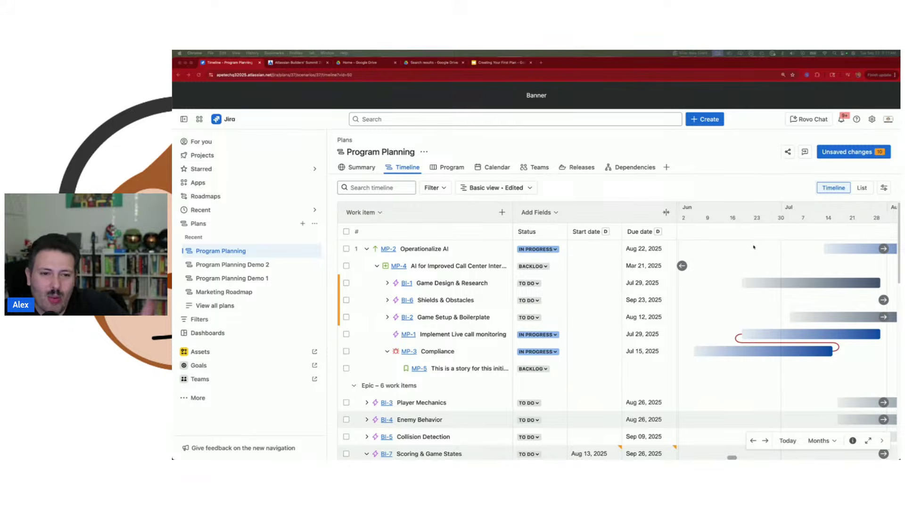
# Step: Enable the Scenarios feature in the Program Planning plan's settings
pyautogui.click(423, 152)
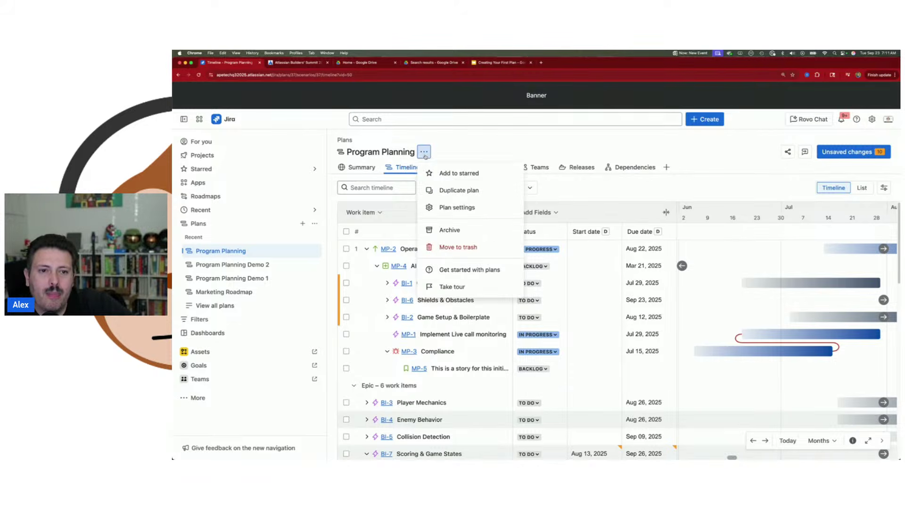
pyautogui.click(452, 208)
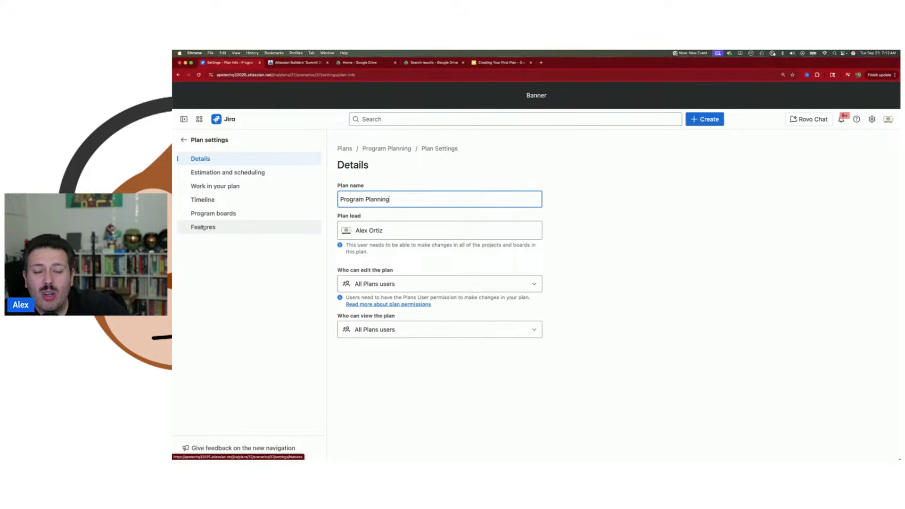
pyautogui.click(203, 227)
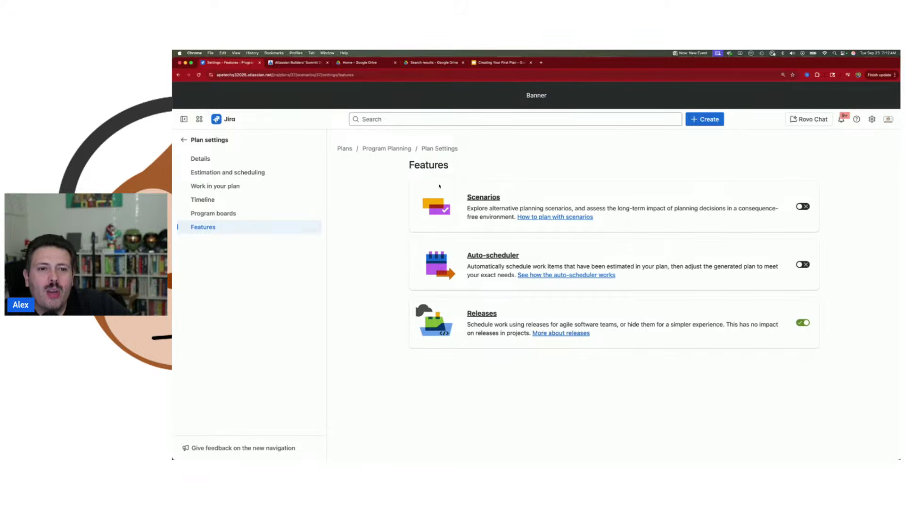
pyautogui.moveTo(407, 165); pyautogui.dragTo(459, 169)
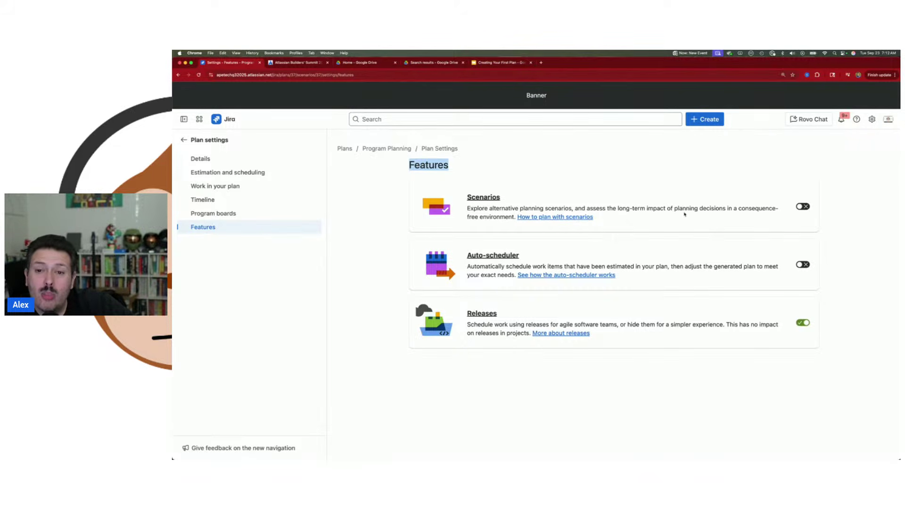
pyautogui.click(803, 207)
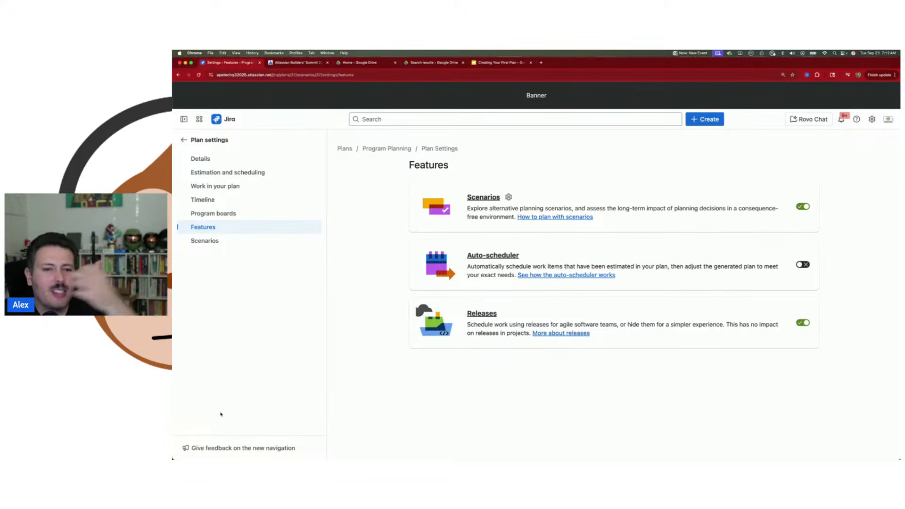
# Step: Read the help article on how to plan with scenarios and close it
pyautogui.rightClick(546, 219)
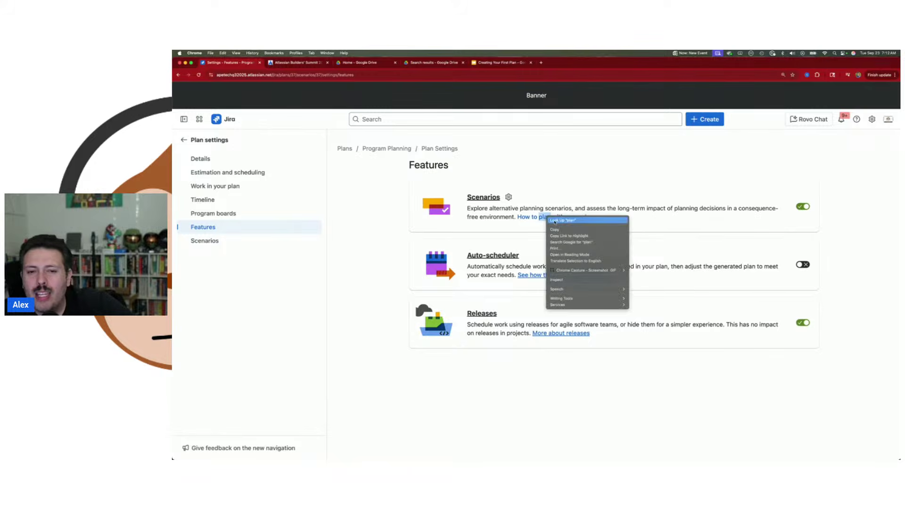
pyautogui.click(536, 218)
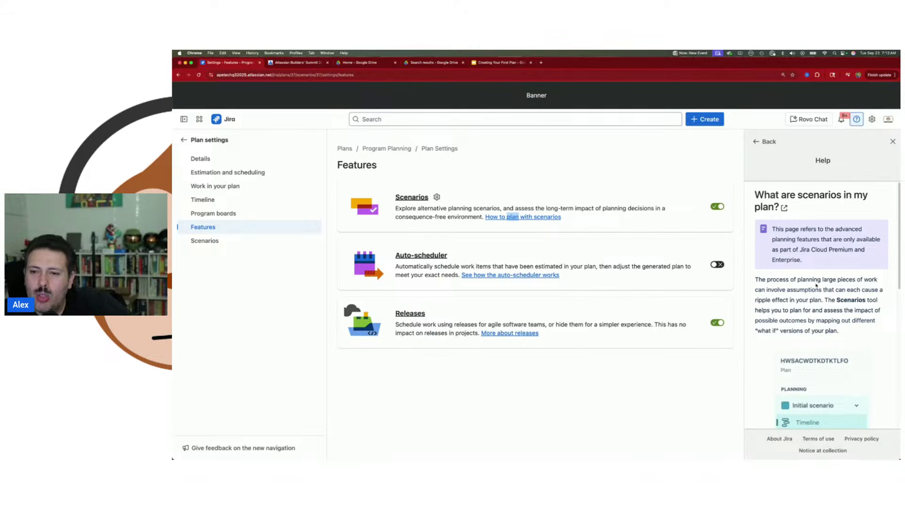
pyautogui.scroll(-5, 816, 286)
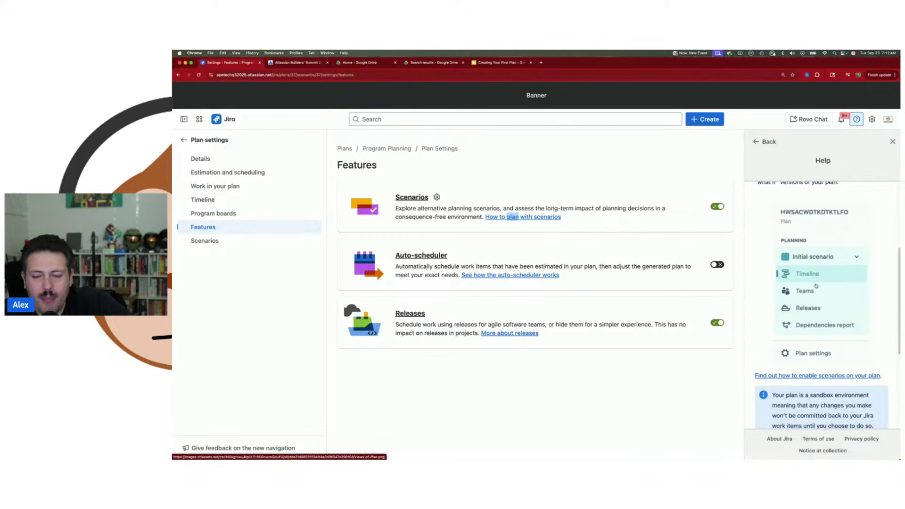
pyautogui.scroll(-5, 816, 285)
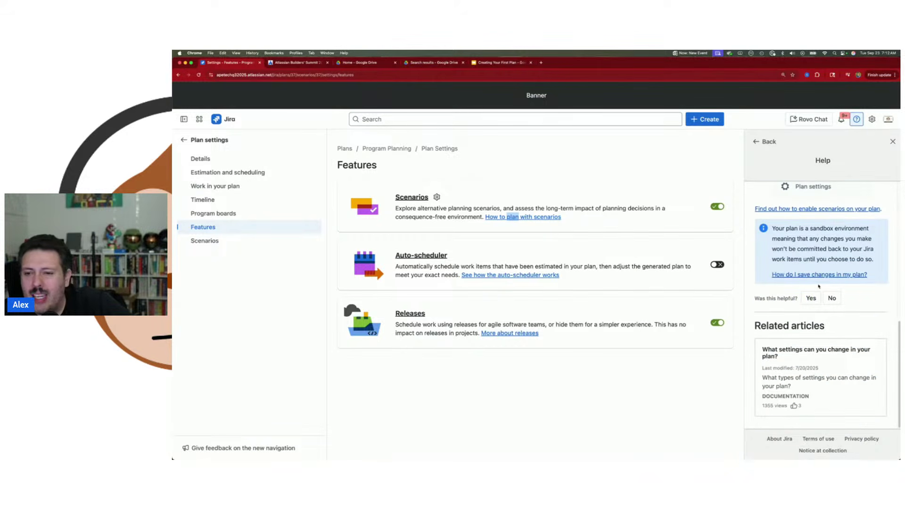
pyautogui.scroll(5, 828, 287)
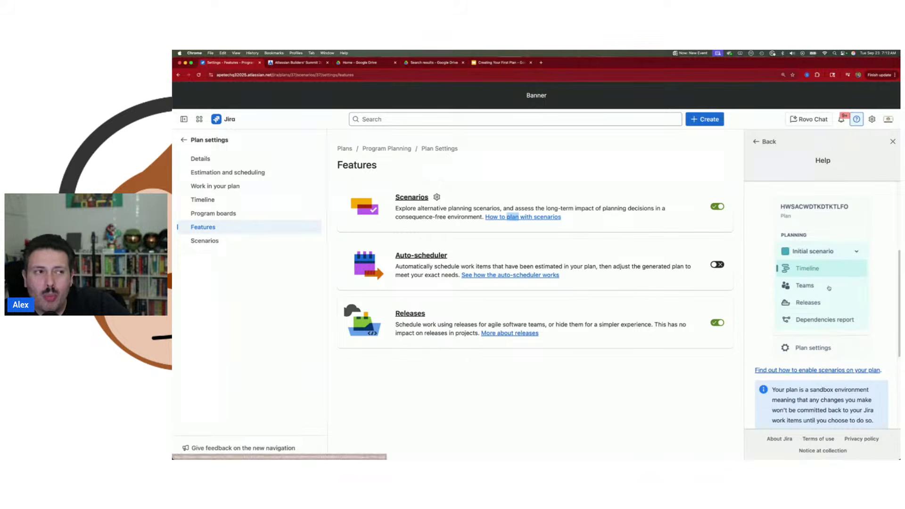
pyautogui.scroll(5, 828, 287)
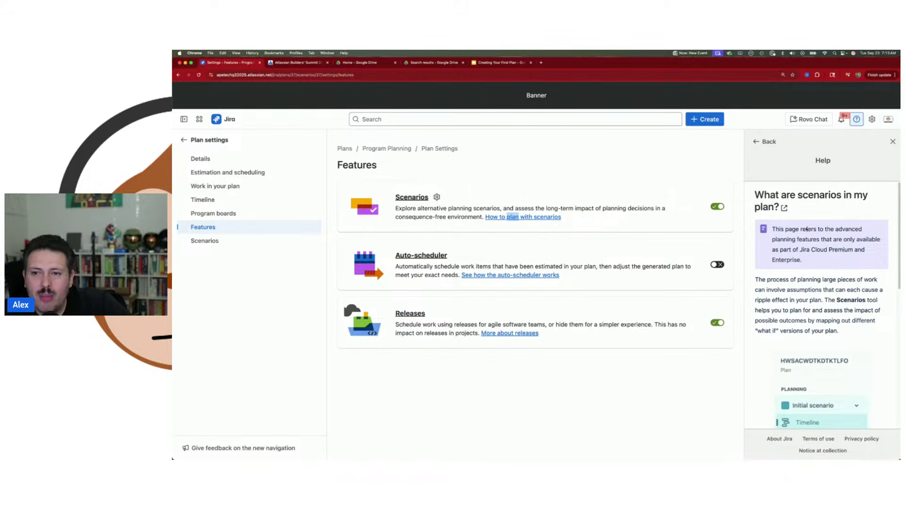
pyautogui.click(891, 142)
pyautogui.click(849, 252)
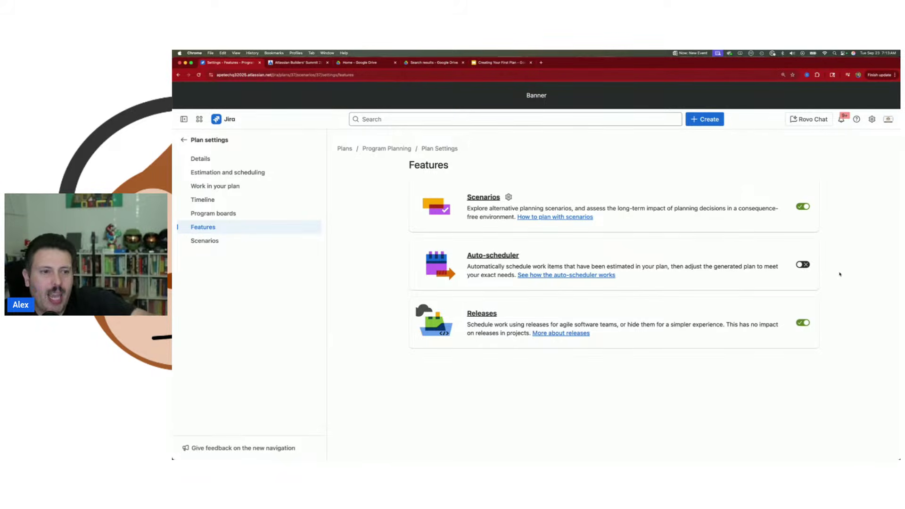
# Step: Open the plan's scenario settings and select the Initial Scenario title text for editing
pyautogui.click(193, 241)
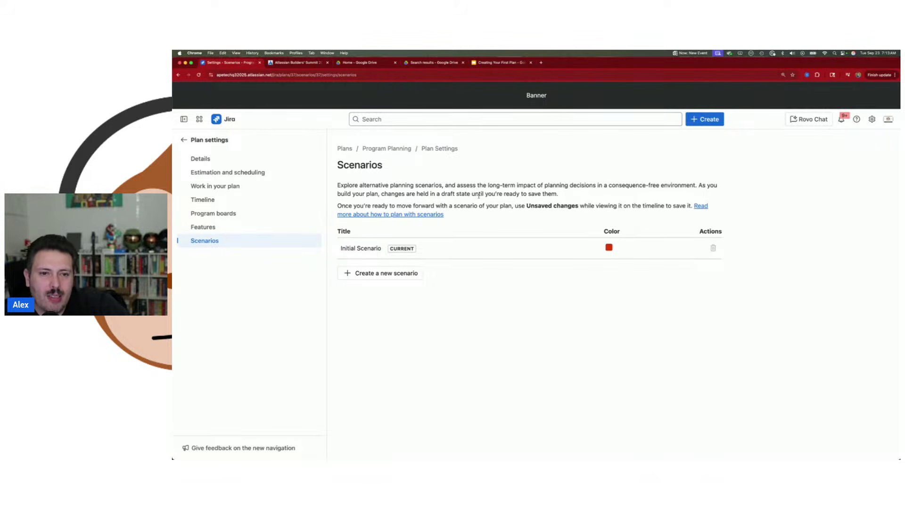
pyautogui.click(360, 248)
pyautogui.moveTo(391, 250); pyautogui.dragTo(322, 250)
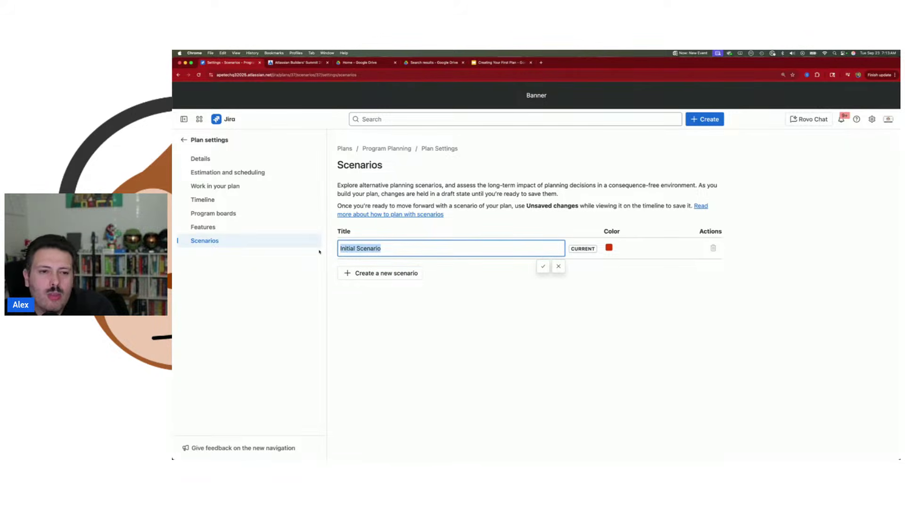
pyautogui.write('Best Case')
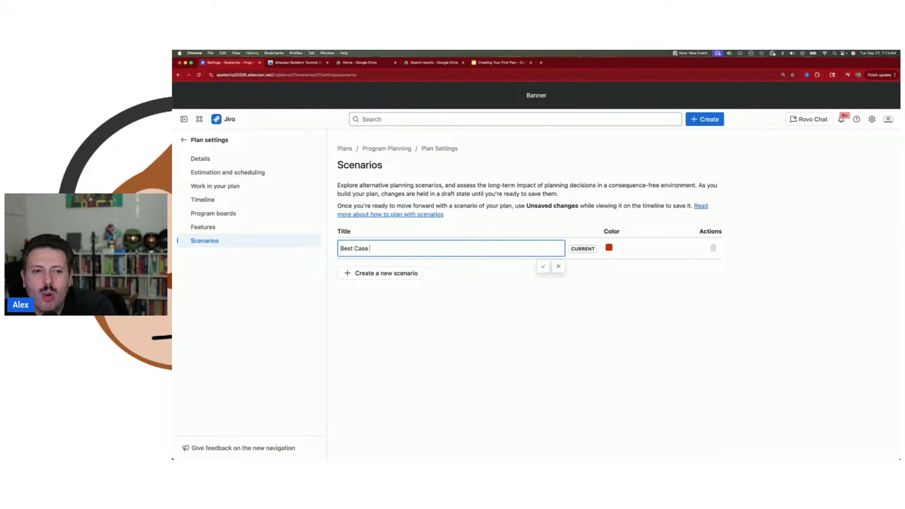
pyautogui.press('BackSpace')
pyautogui.press('BackSpace')
pyautogui.press('BackSpace')
pyautogui.press('BackSpace')
pyautogui.press('BackSpace')
pyautogui.press('BackSpace')
pyautogui.press('BackSpace')
pyautogui.write('C')
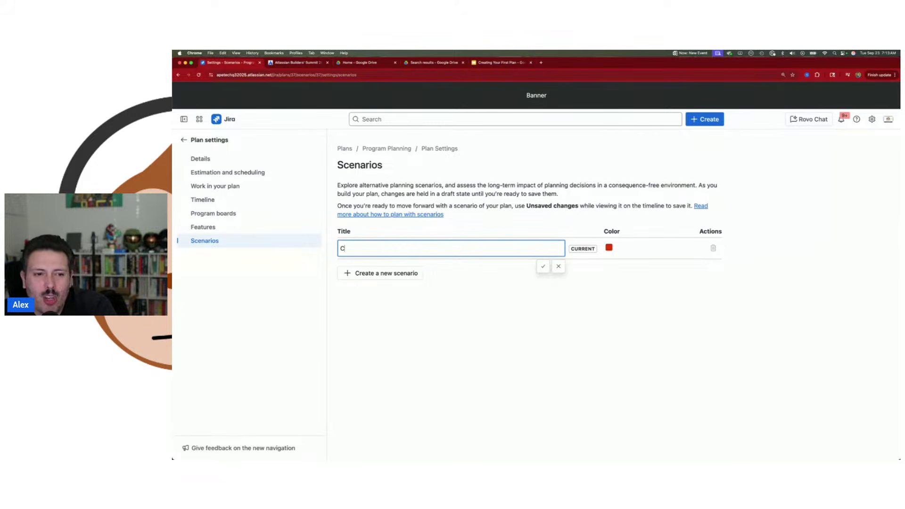
pyautogui.write('urrent Case')
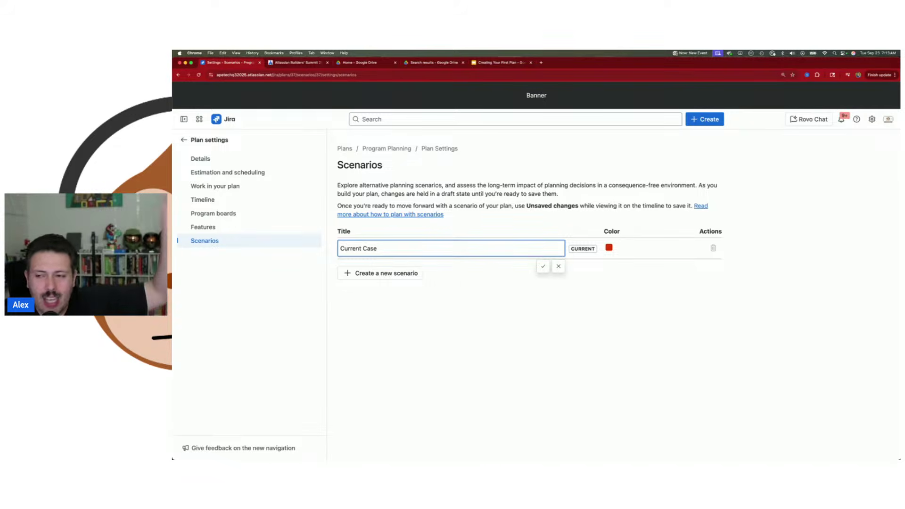
pyautogui.press('BackSpace')
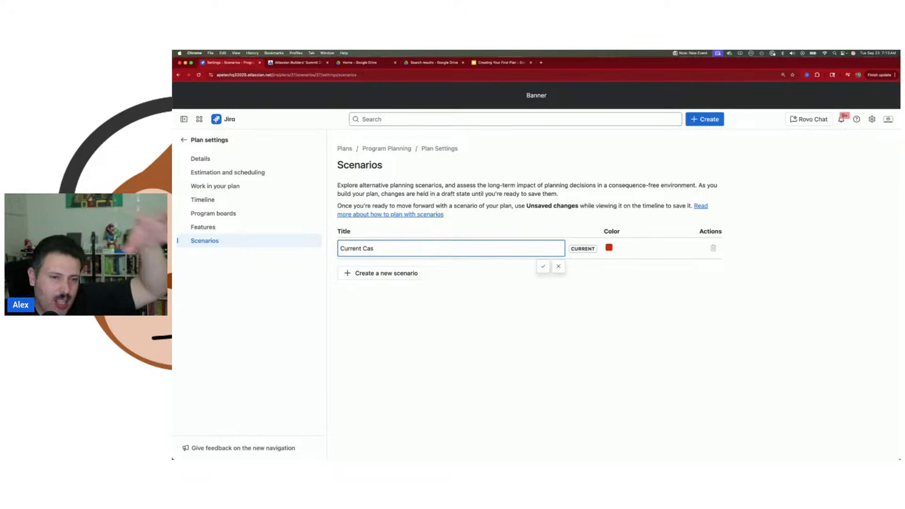
pyautogui.press('BackSpace')
pyautogui.press('BackSpace')
pyautogui.press('BackSpace')
pyautogui.press('BackSpace')
pyautogui.press('BackSpace')
pyautogui.press('BackSpace')
pyautogui.press('BackSpace')
pyautogui.press('BackSpace')
pyautogui.press('BackSpace')
pyautogui.press('BackSpace')
pyautogui.press('BackSpace')
# Step: Name the plan's current scenario "Main Plan"
pyautogui.write('Ma')
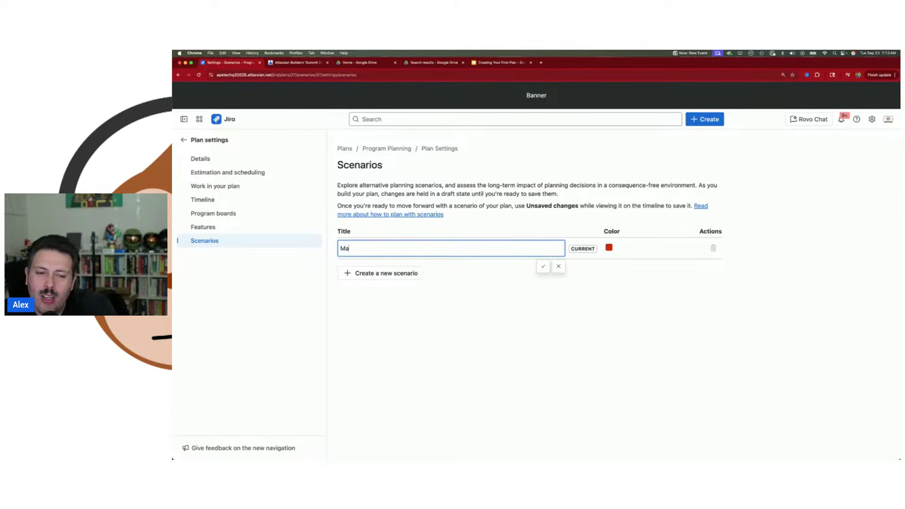
pyautogui.write('in Plan')
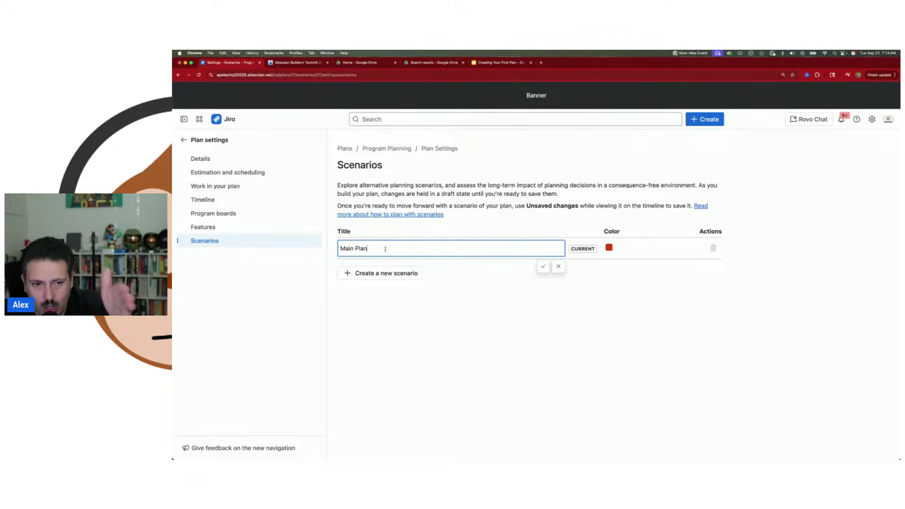
# Step: Compare light green and green for the Main Plan scenario's color and settle on light green
pyautogui.click(611, 247)
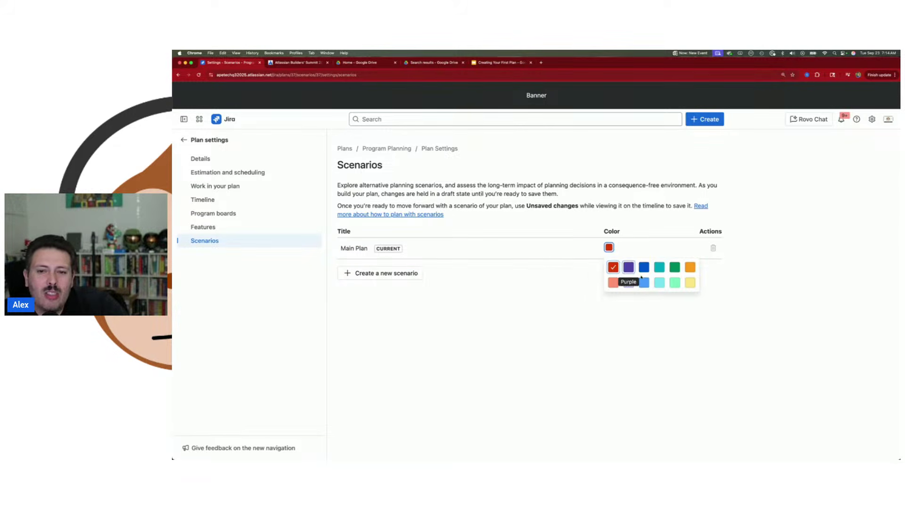
pyautogui.click(675, 282)
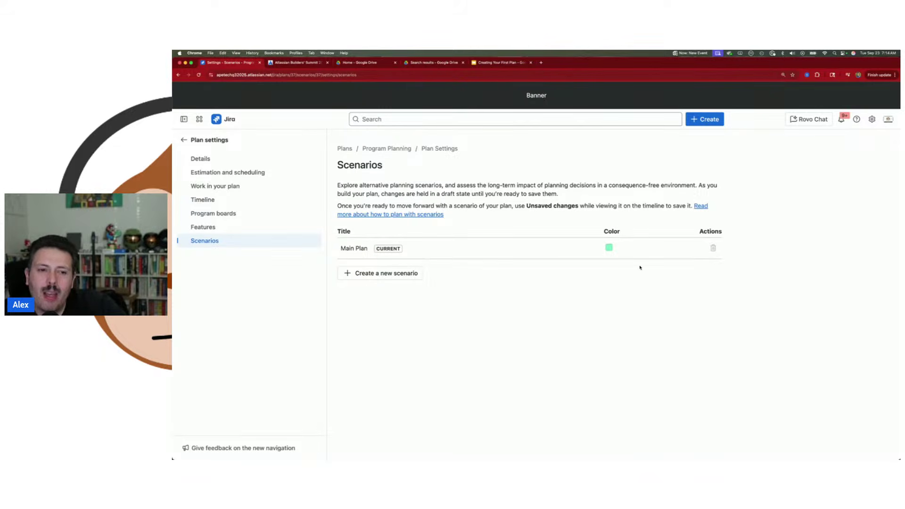
pyautogui.click(609, 248)
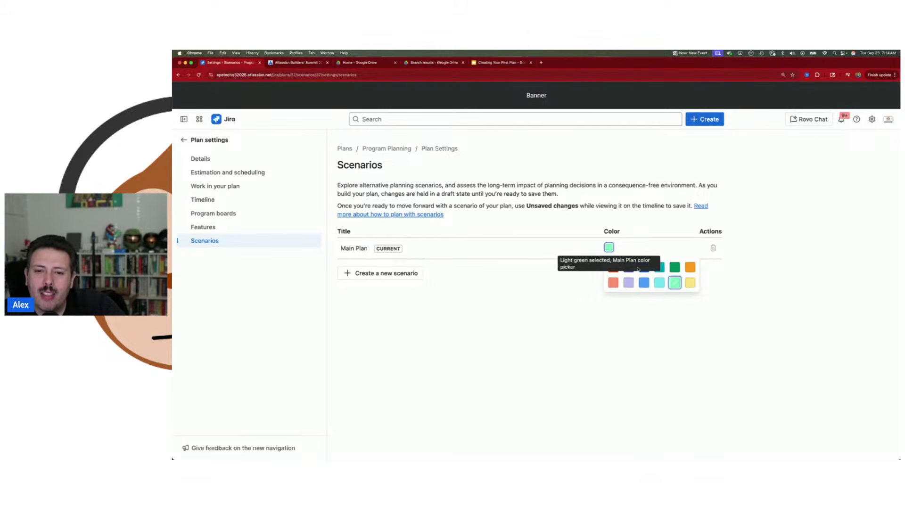
pyautogui.click(674, 268)
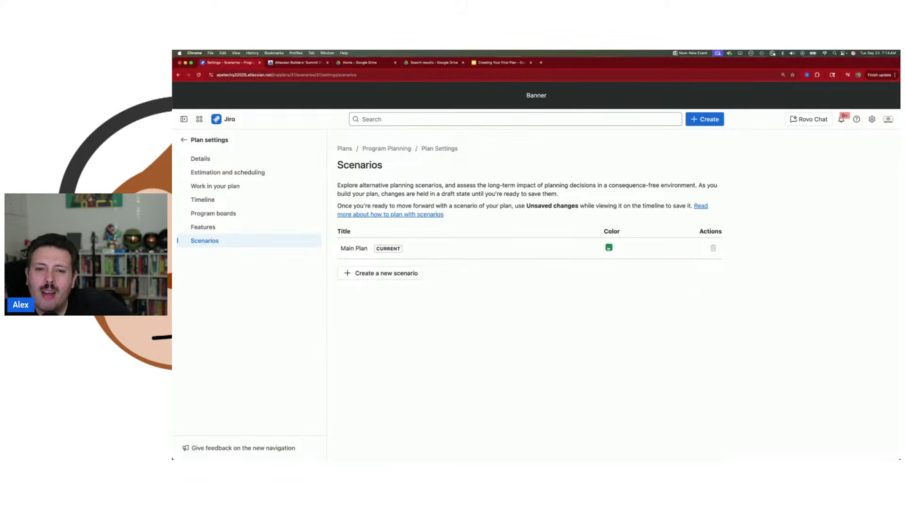
pyautogui.click(609, 247)
pyautogui.click(674, 282)
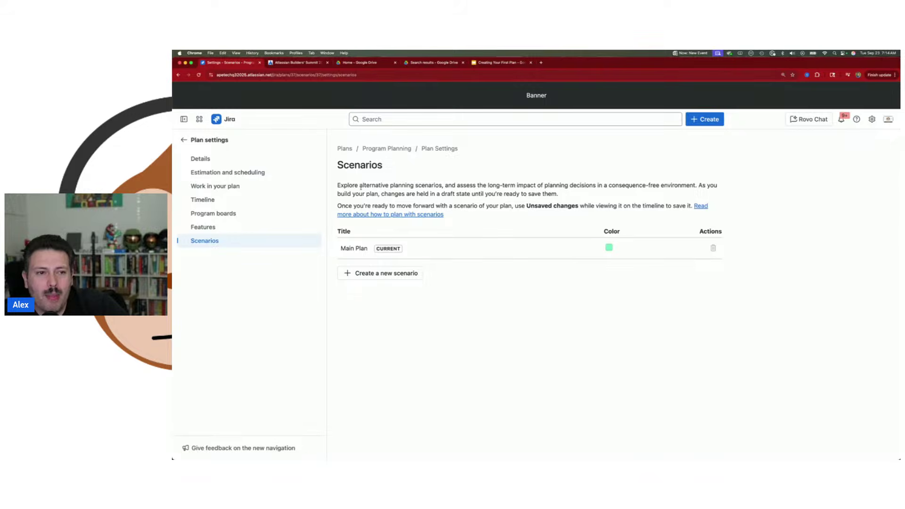
# Step: Return to the Program Planning timeline and examine the list of scenarios available for the plan
pyautogui.click(182, 140)
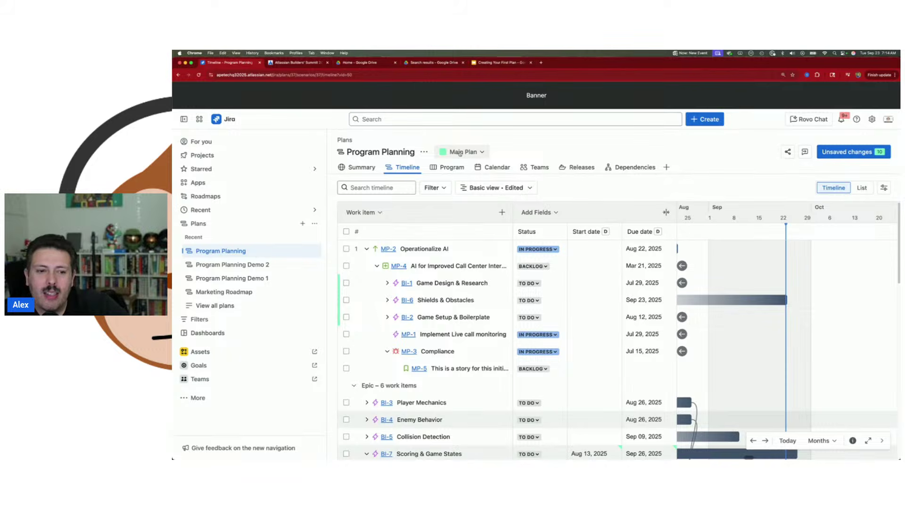
pyautogui.click(461, 152)
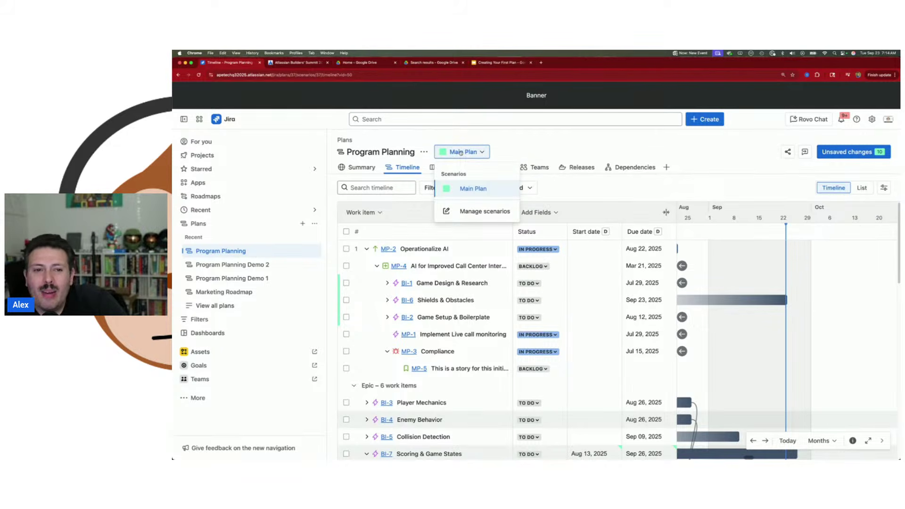
pyautogui.click(461, 152)
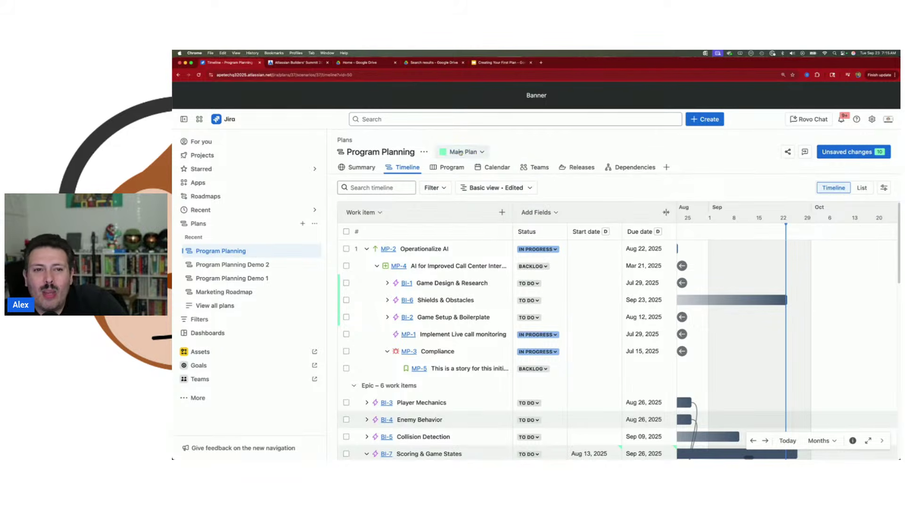
pyautogui.click(424, 152)
pyautogui.click(464, 153)
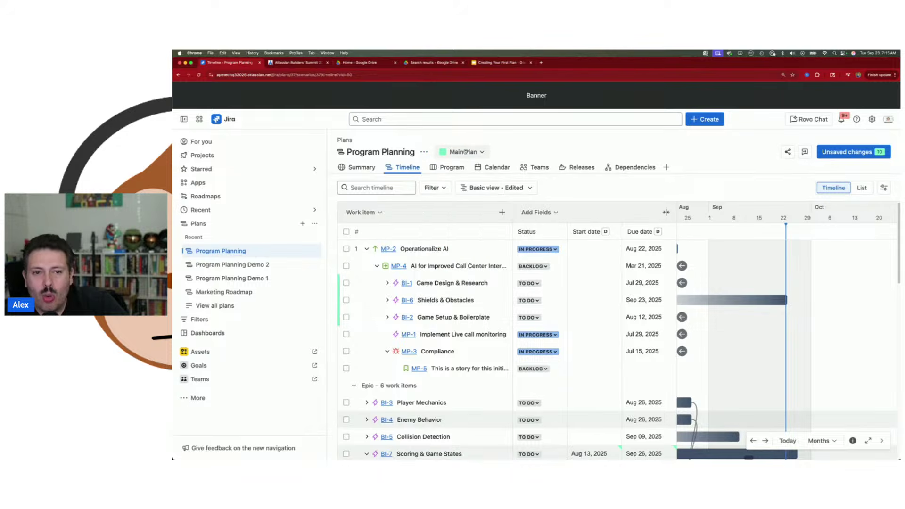
pyautogui.click(463, 156)
pyautogui.click(461, 153)
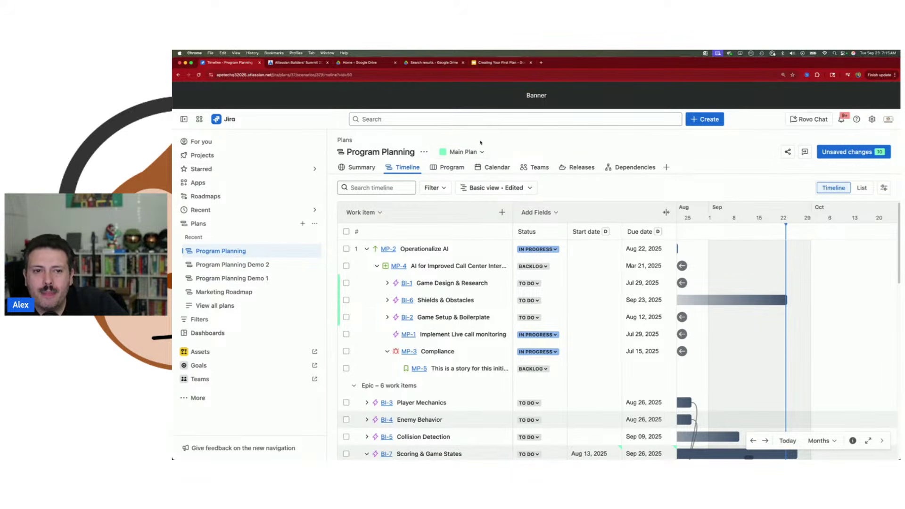
# Step: Create a blank scenario named "Contingency Plan (Blank)" with the red color in the plan's scenario settings
pyautogui.click(457, 152)
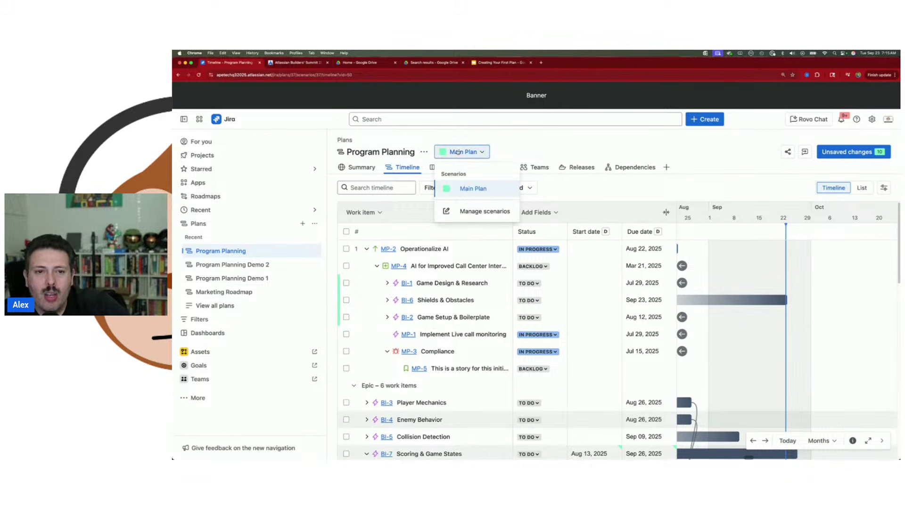
pyautogui.click(472, 215)
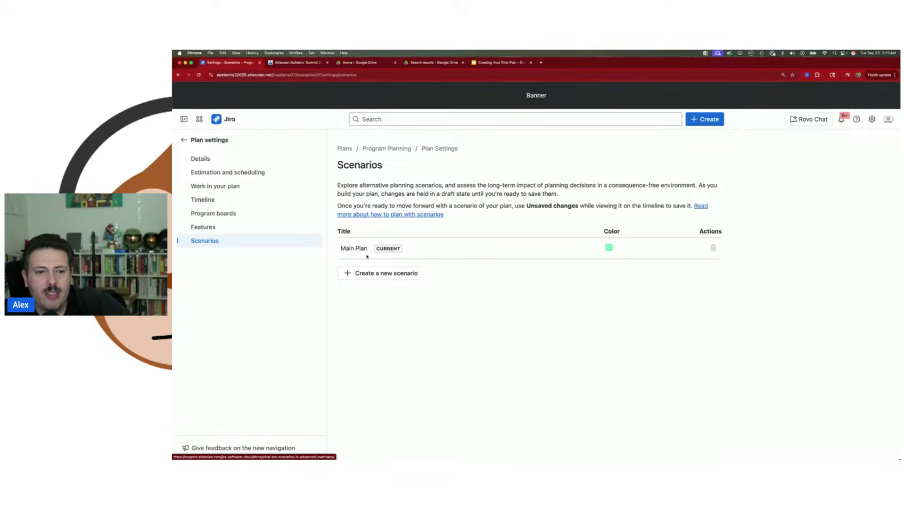
pyautogui.click(360, 275)
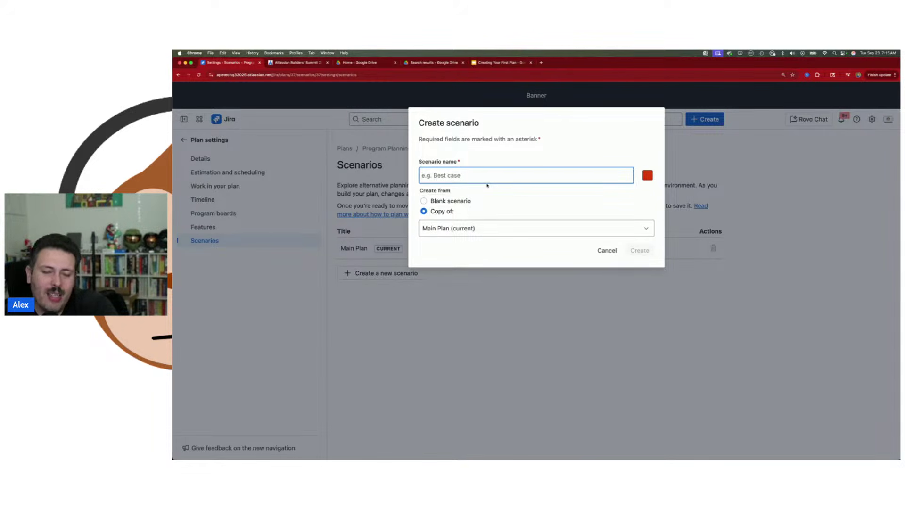
pyautogui.write('C')
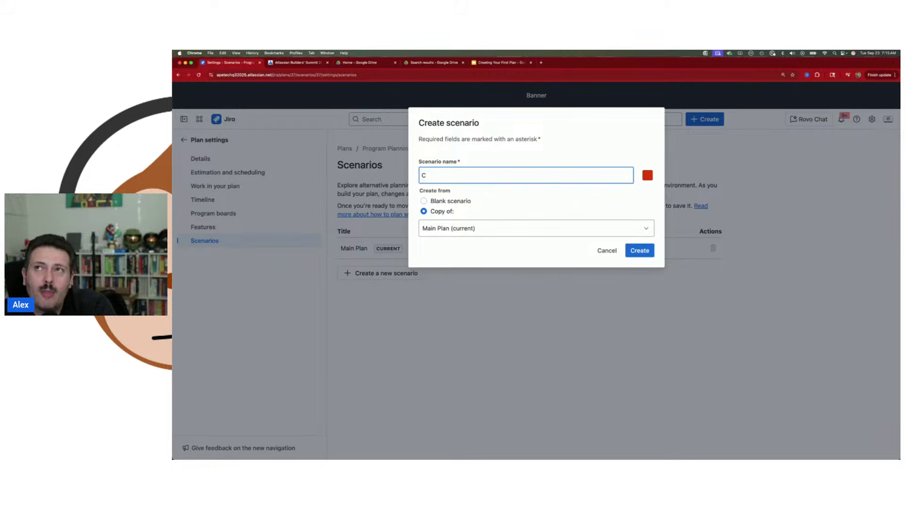
pyautogui.write('ontingency Plan')
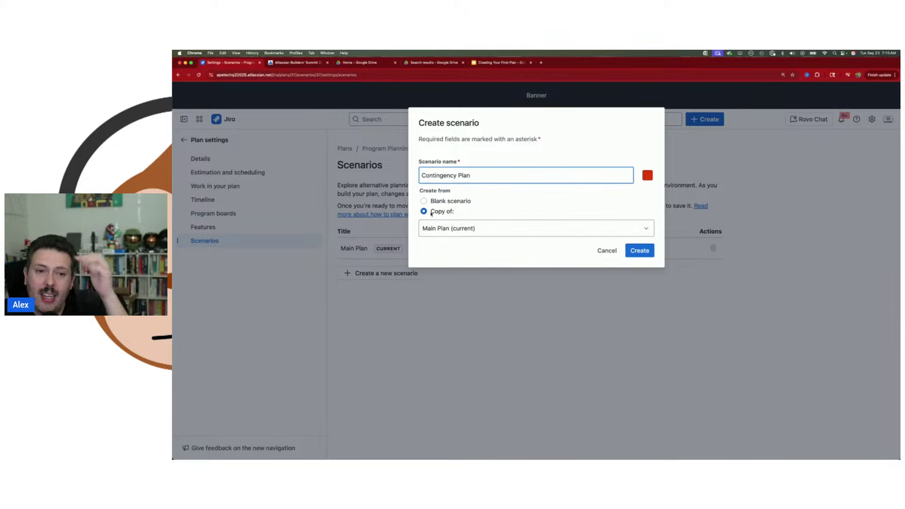
pyautogui.click(450, 201)
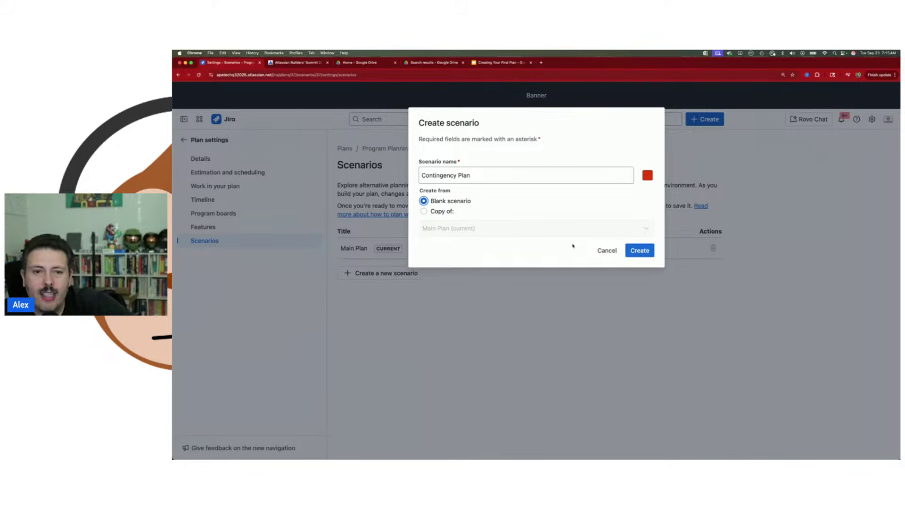
pyautogui.click(483, 178)
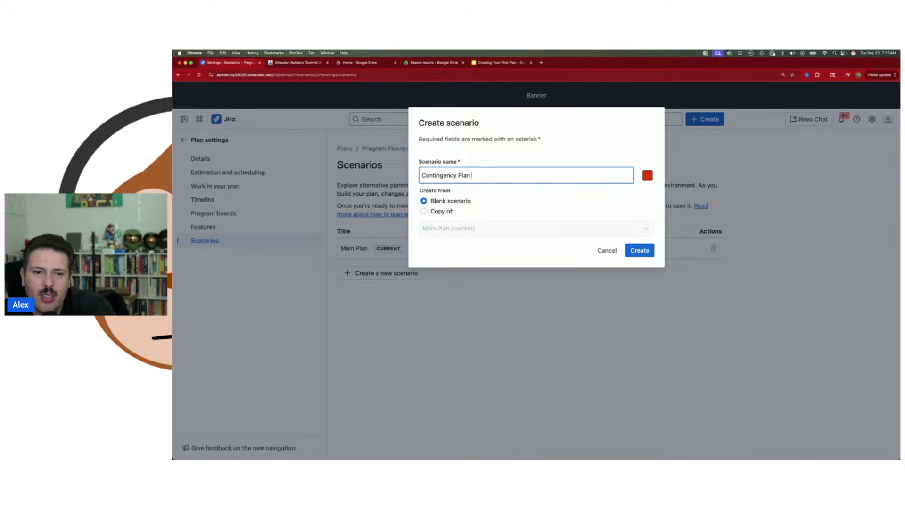
pyautogui.write('(Blank)')
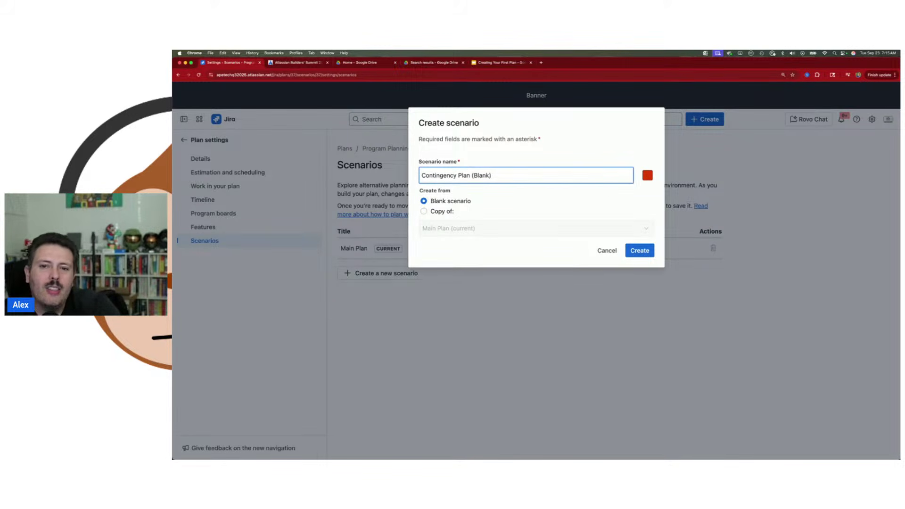
pyautogui.click(647, 175)
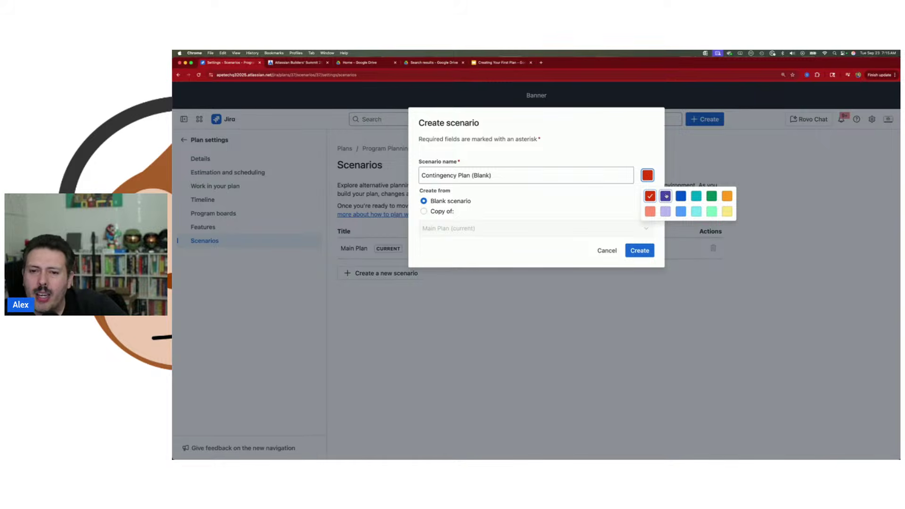
pyautogui.click(471, 179)
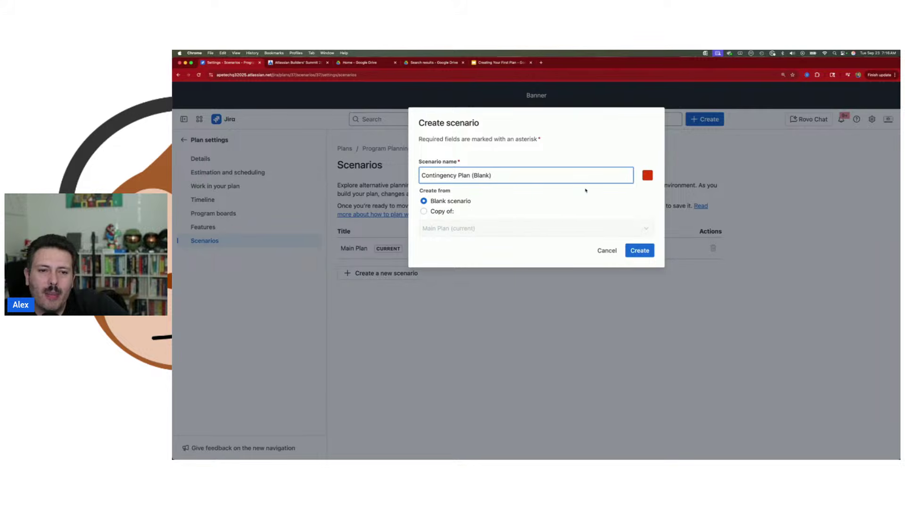
pyautogui.click(639, 250)
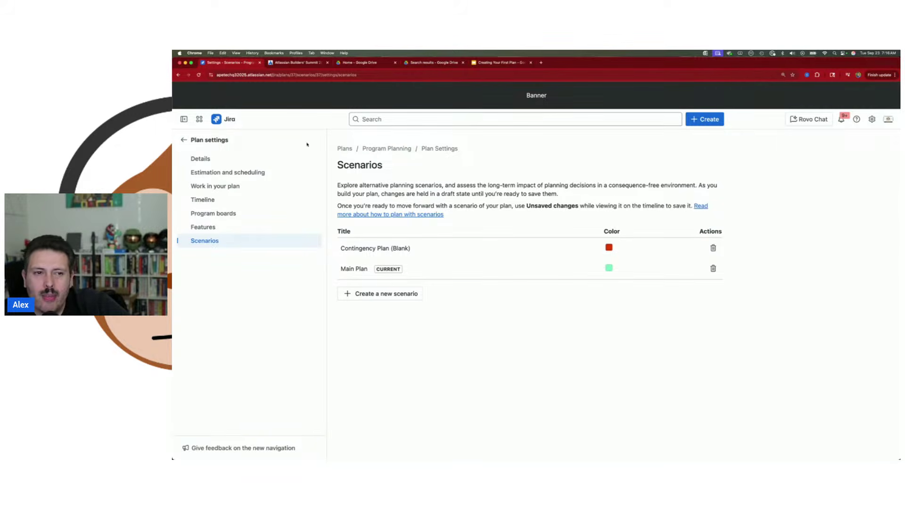
# Step: Compare the work item hierarchy on the timeline between the Contingency Plan (Blank) and Main Plan scenarios, ending on Main Plan
pyautogui.click(183, 140)
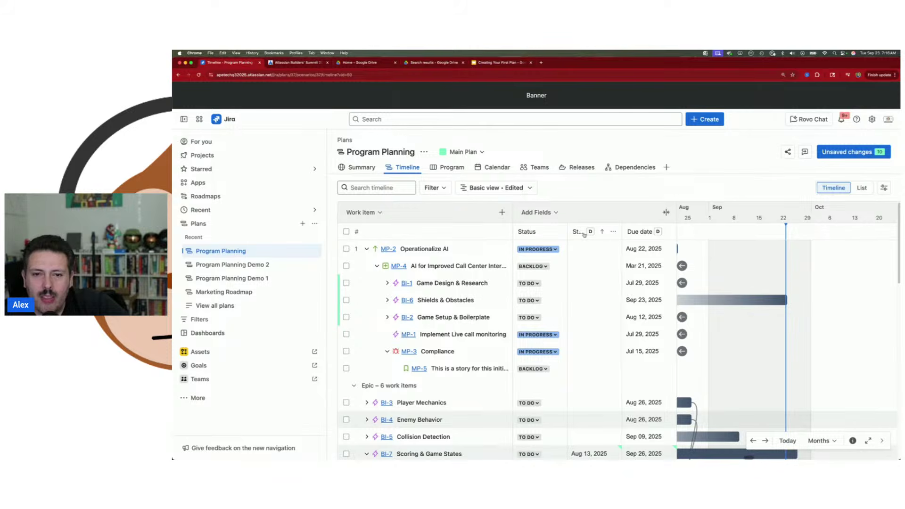
pyautogui.click(464, 153)
pyautogui.click(471, 208)
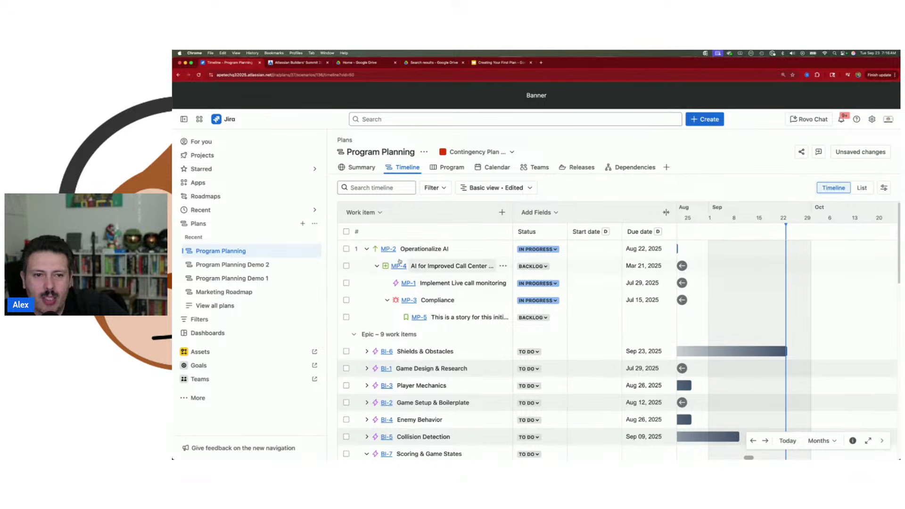
pyautogui.click(474, 151)
pyautogui.click(464, 187)
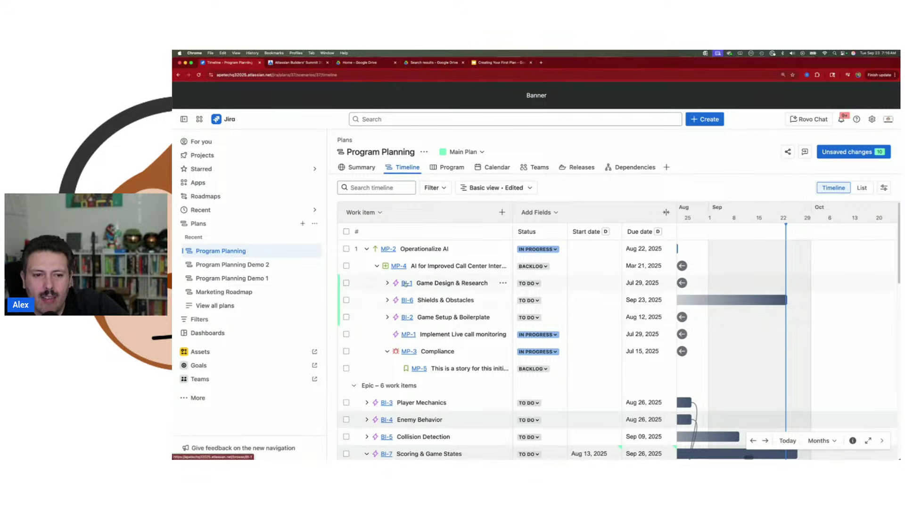
pyautogui.click(462, 152)
pyautogui.click(466, 206)
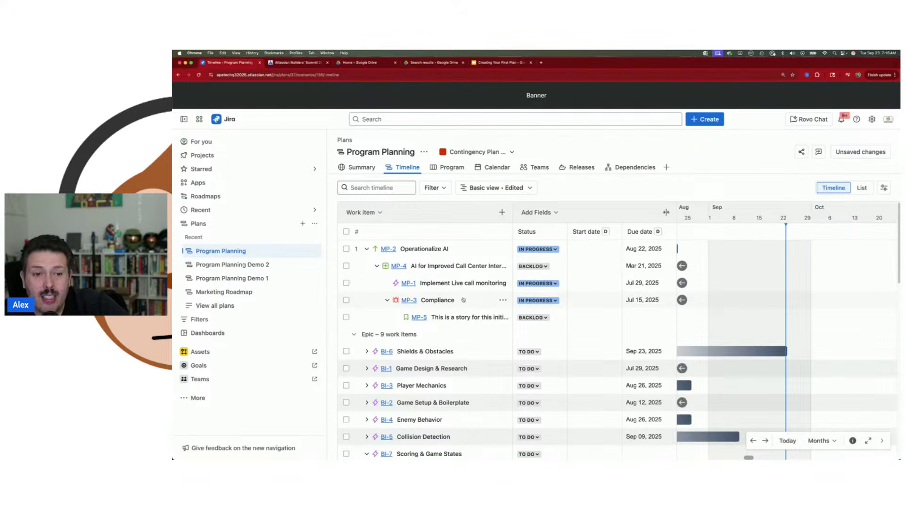
pyautogui.click(469, 153)
pyautogui.click(472, 188)
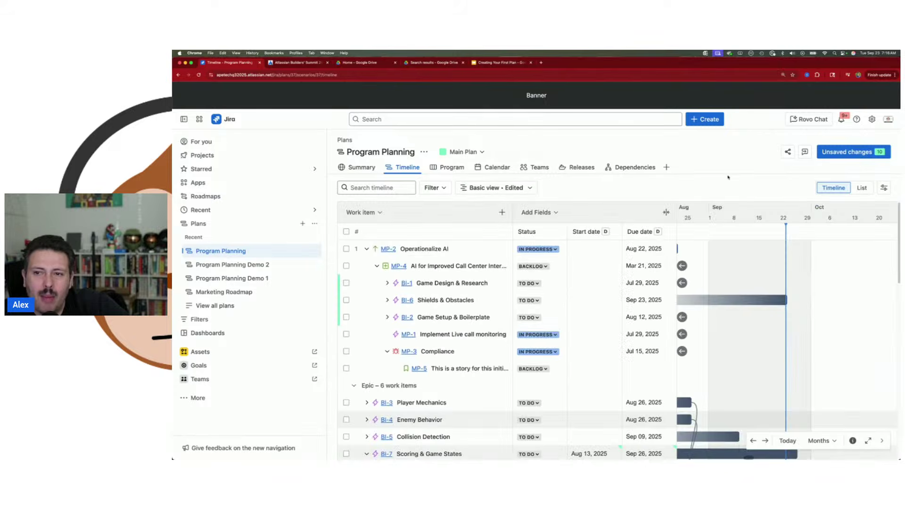
# Step: Review Main Plan's unsaved changes without saving them, and switch to the Contingency Plan (Blank) scenario to check its unsaved changes
pyautogui.click(841, 152)
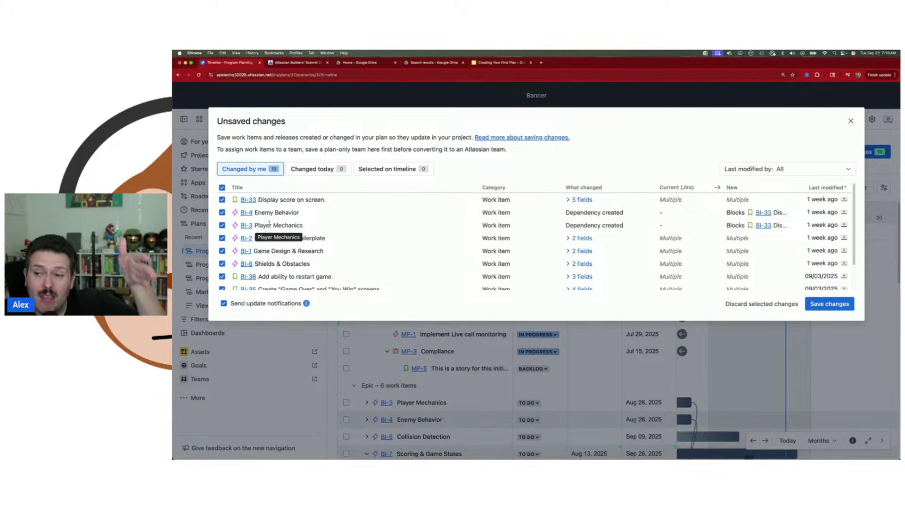
pyautogui.click(850, 121)
pyautogui.click(447, 156)
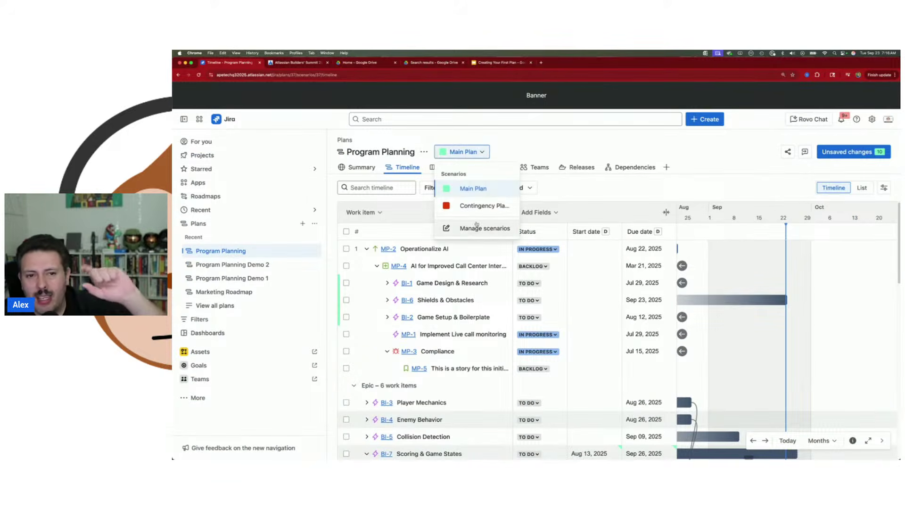
pyautogui.click(485, 205)
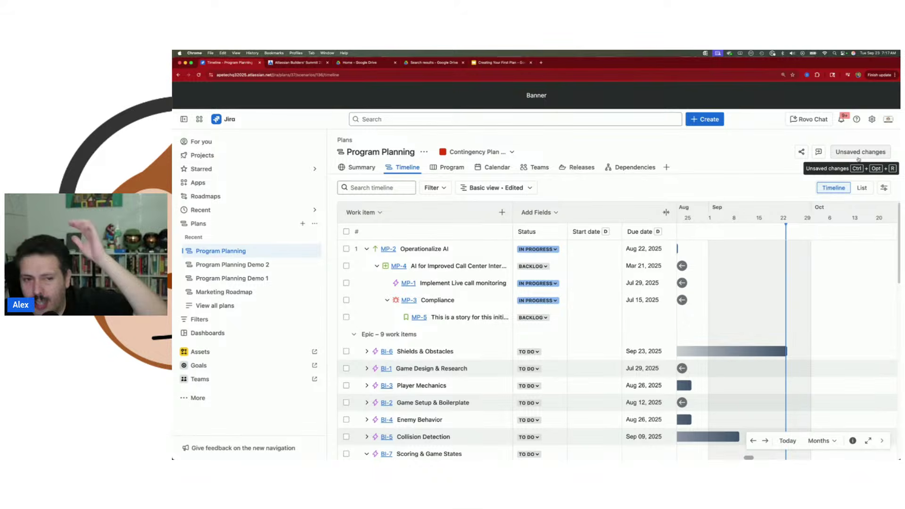
# Step: Create a scenario named "Backup Plan" as a copy of Main Plan, with light blue as its color
pyautogui.click(482, 153)
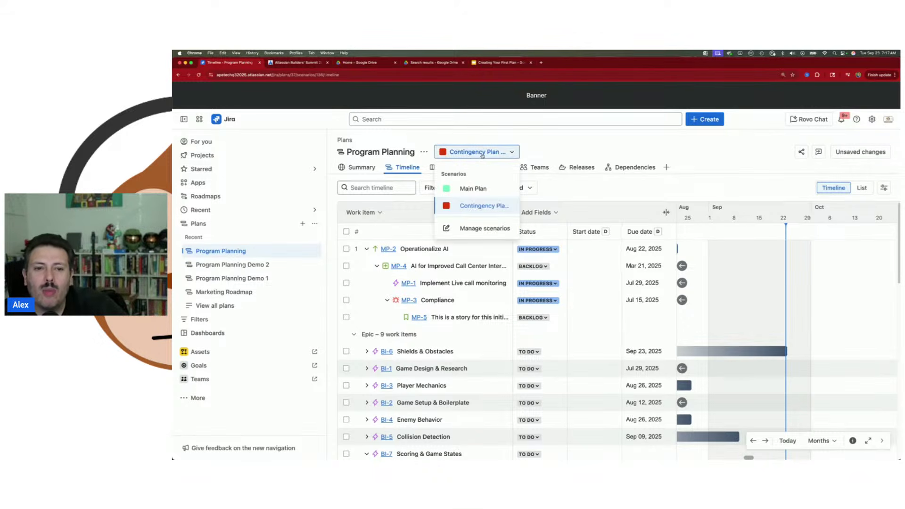
pyautogui.click(476, 228)
pyautogui.click(378, 293)
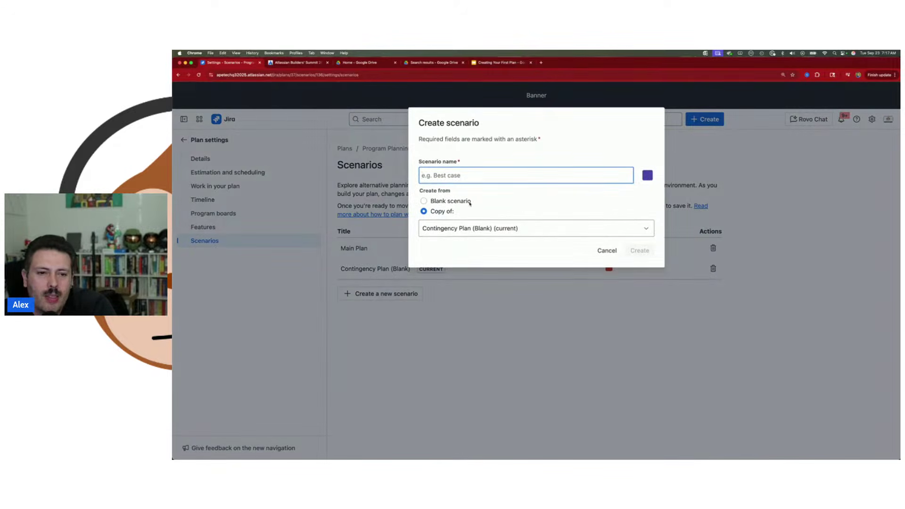
pyautogui.write('Backup Plan')
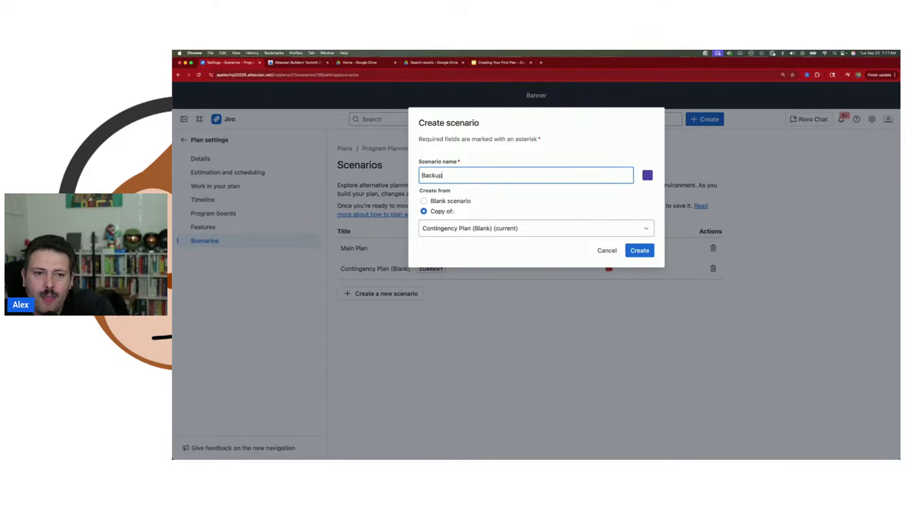
pyautogui.click(476, 226)
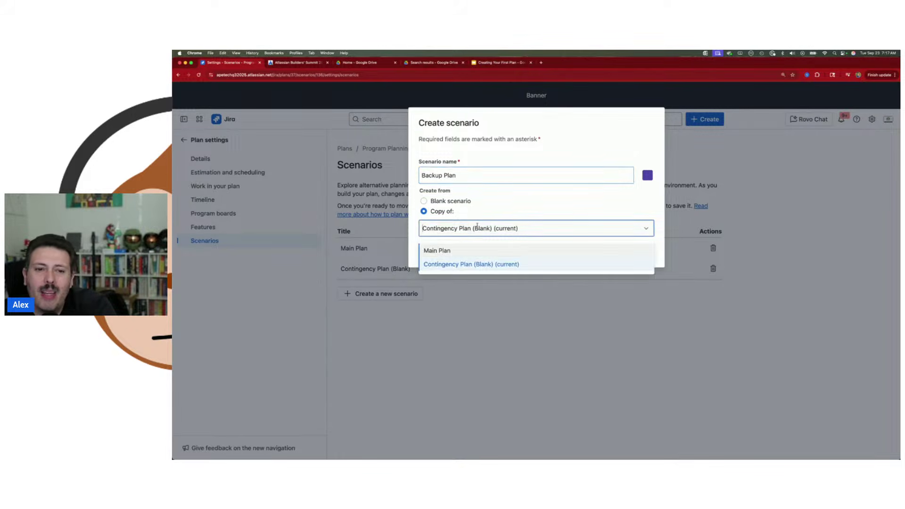
pyautogui.click(450, 250)
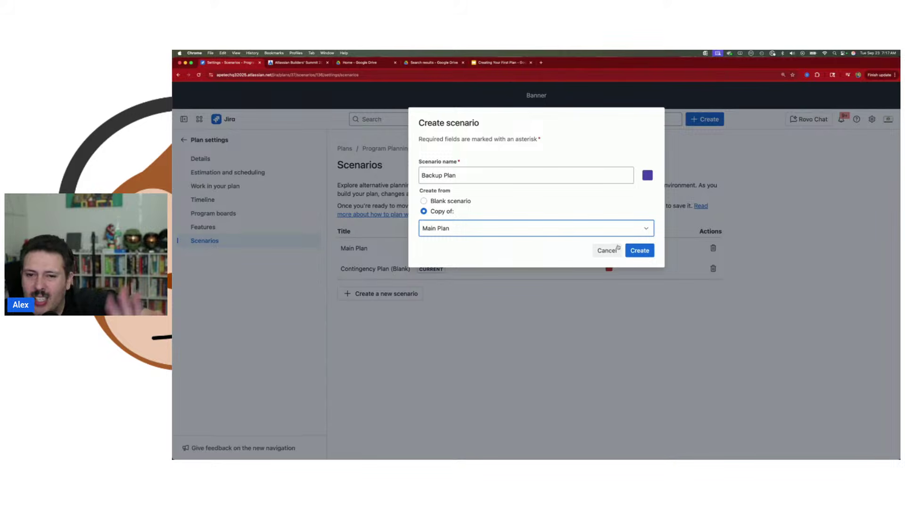
pyautogui.click(647, 175)
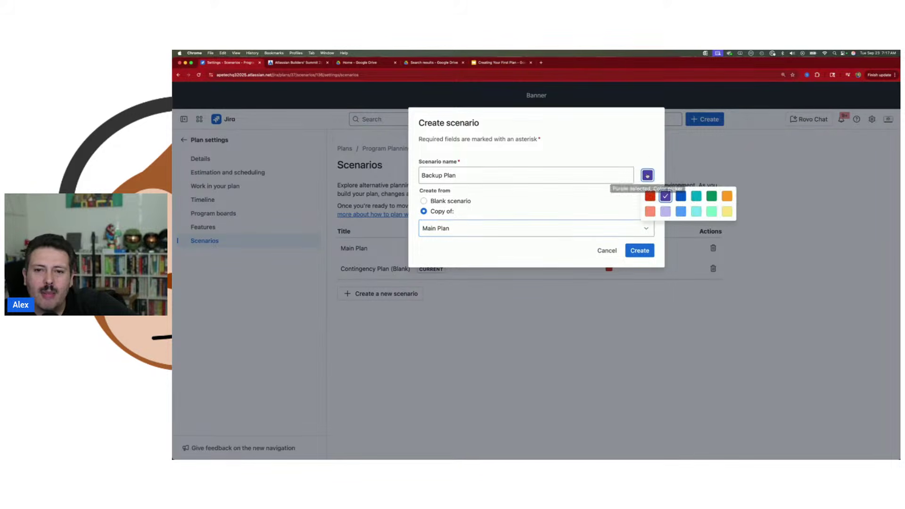
pyautogui.click(681, 211)
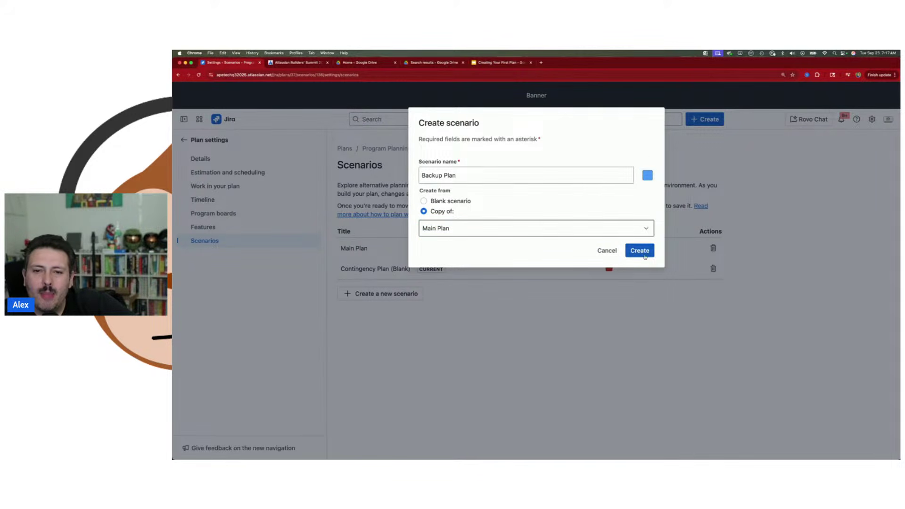
pyautogui.click(646, 252)
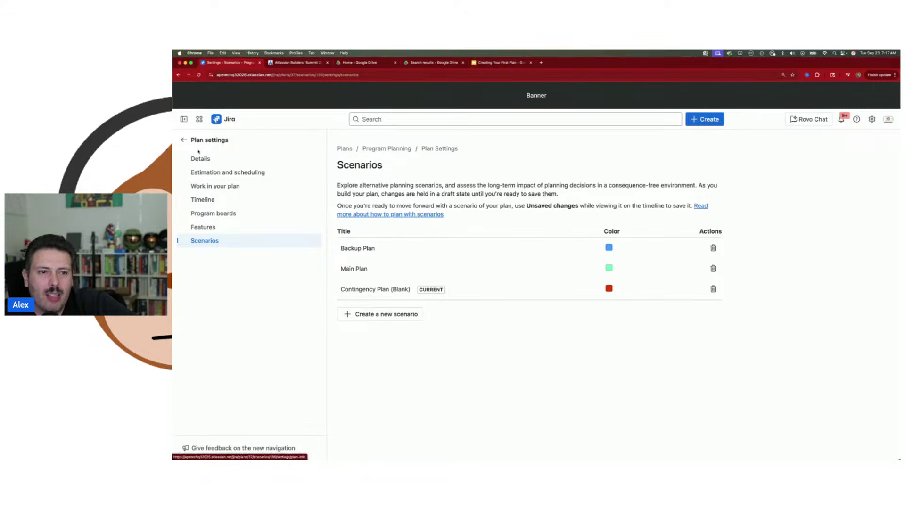
# Step: Return to the plan timeline, switch to the Backup Plan scenario, and open the list of scenarios
pyautogui.click(184, 139)
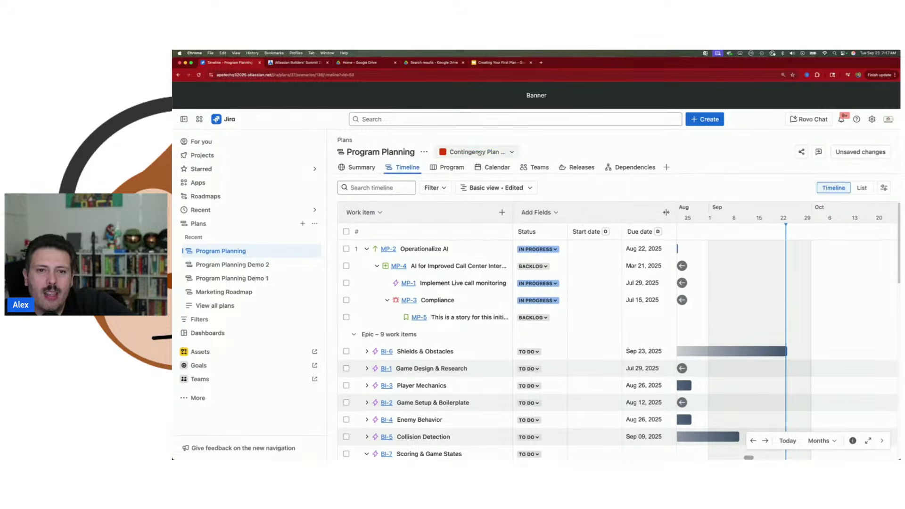
pyautogui.click(479, 151)
pyautogui.click(480, 205)
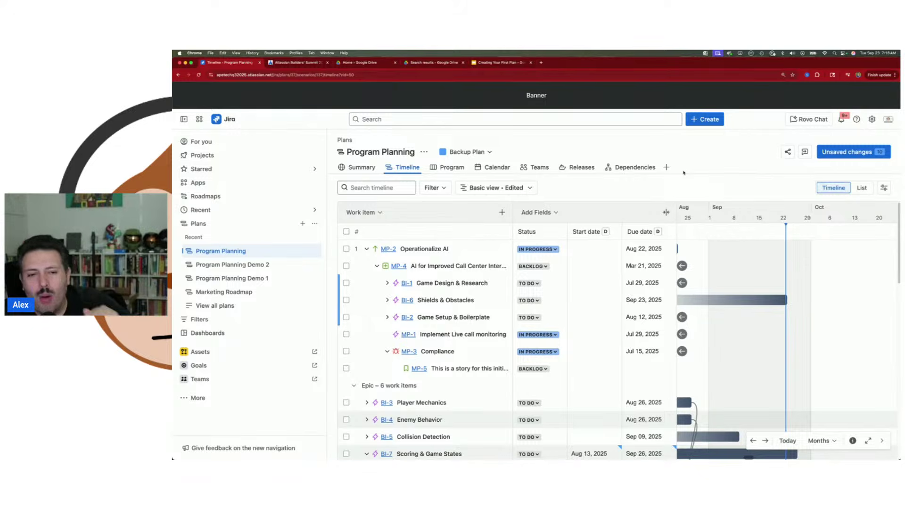
pyautogui.click(464, 152)
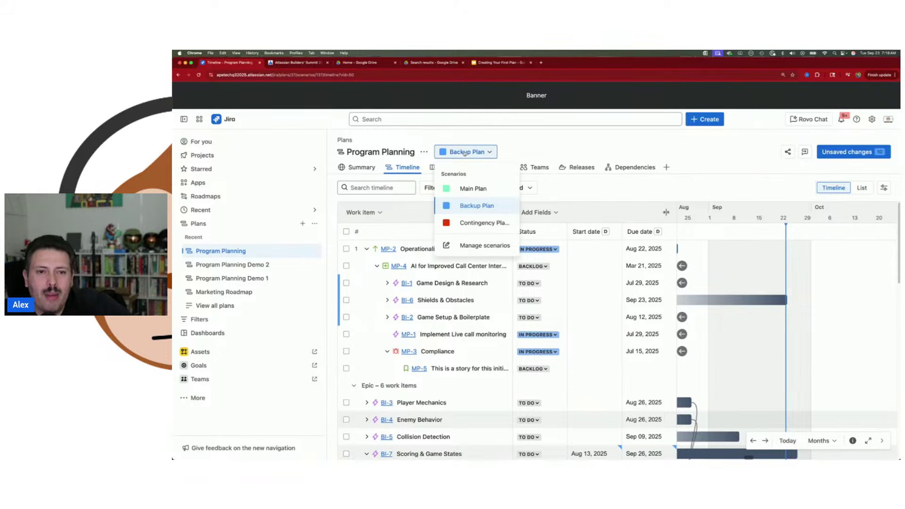
# Step: Review the plan's list of scenarios in the plan settings and return to the Backup Plan timeline
pyautogui.click(479, 247)
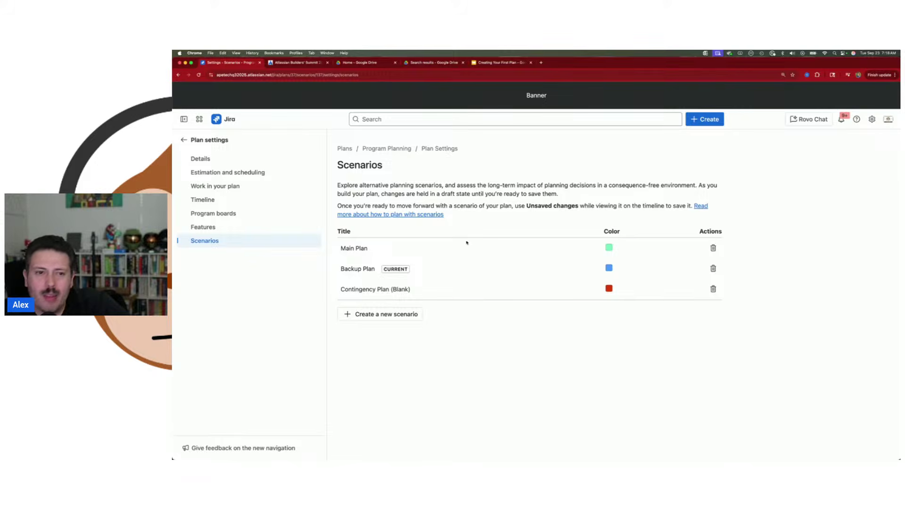
pyautogui.click(184, 140)
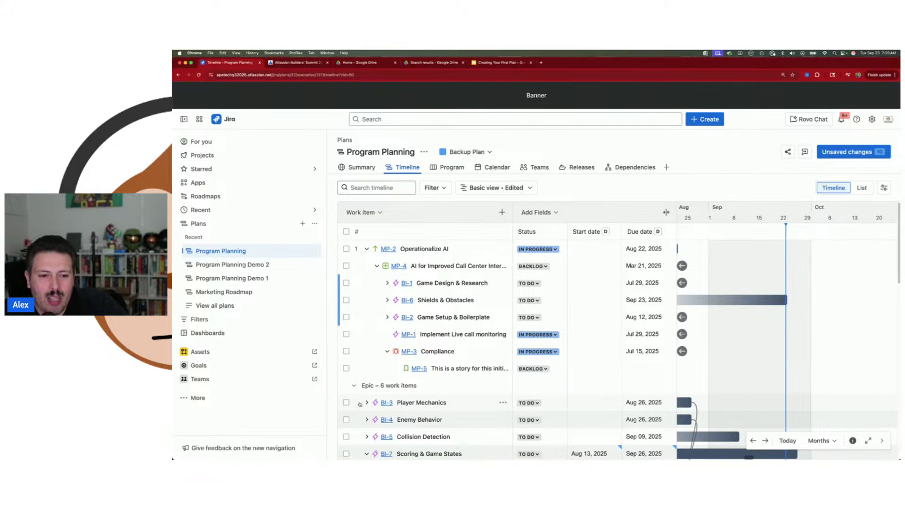
# Step: Move BI-3 Player Mechanics under MP-4, BI-45 under MP-3 Compliance, and BI-47 under MP-1 Implement Live call monitoring
pyautogui.moveTo(366, 409); pyautogui.dragTo(396, 266)
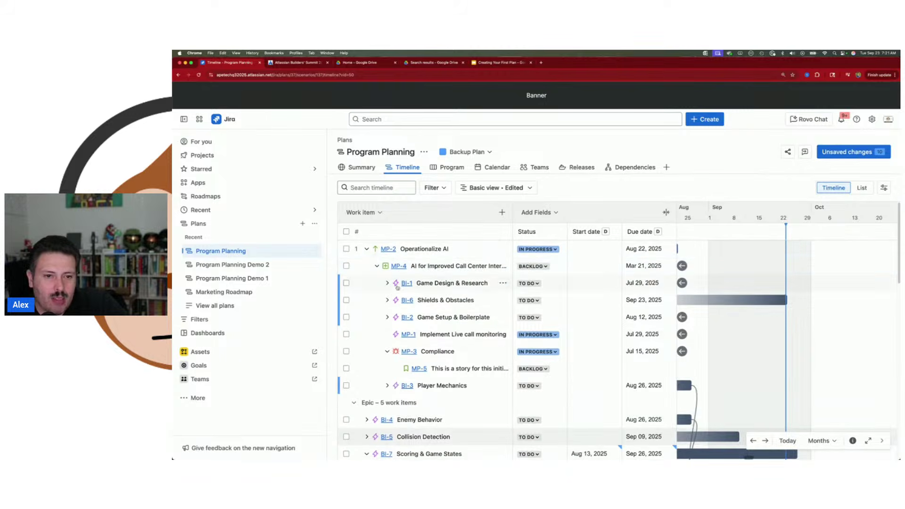
pyautogui.scroll(-2, 377, 415)
pyautogui.scroll(-5, 386, 422)
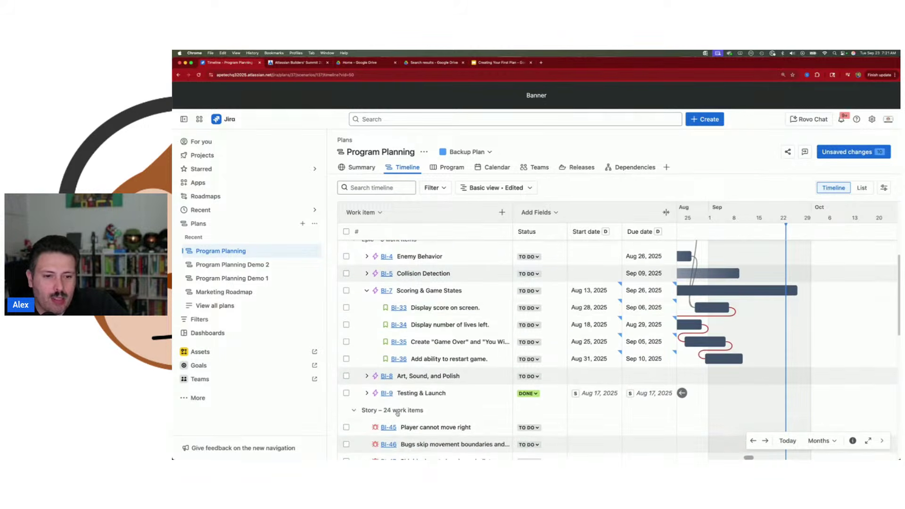
pyautogui.moveTo(366, 426); pyautogui.dragTo(407, 365)
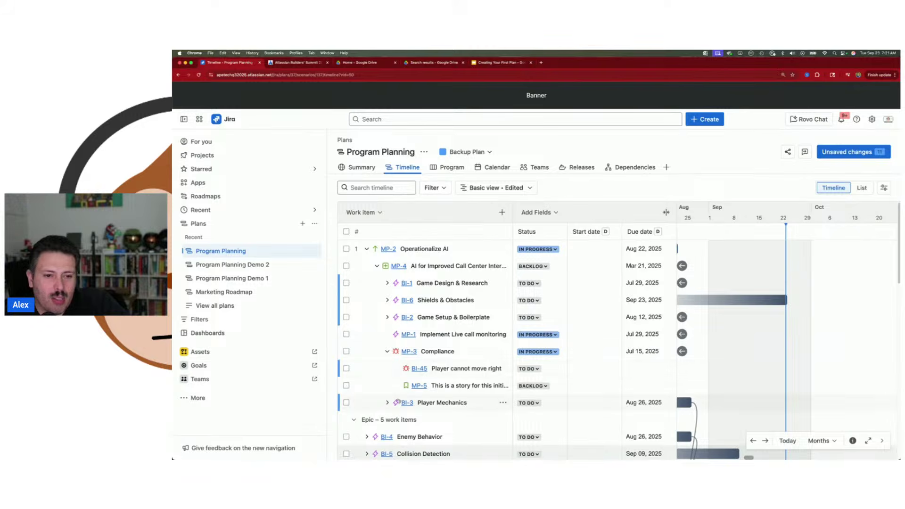
pyautogui.scroll(-3, 431, 376)
pyautogui.scroll(-7, 398, 414)
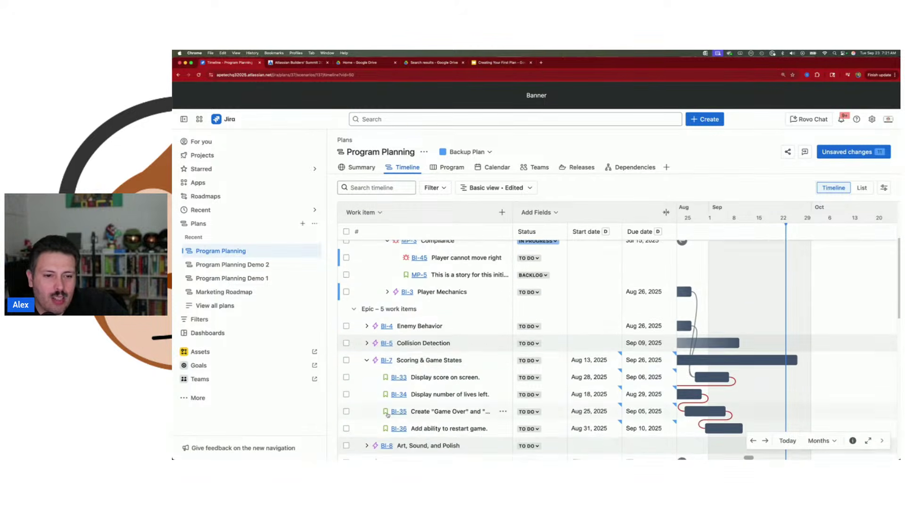
pyautogui.moveTo(362, 400); pyautogui.dragTo(390, 339)
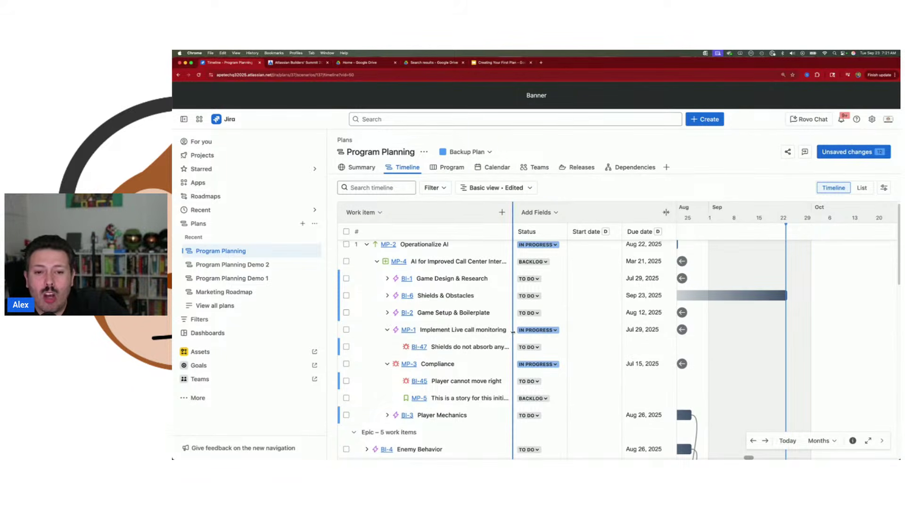
# Step: Narrow the Work item column and try to set the start date of MP-3 Compliance to Sep 23, 2025
pyautogui.moveTo(512, 332); pyautogui.dragTo(490, 331)
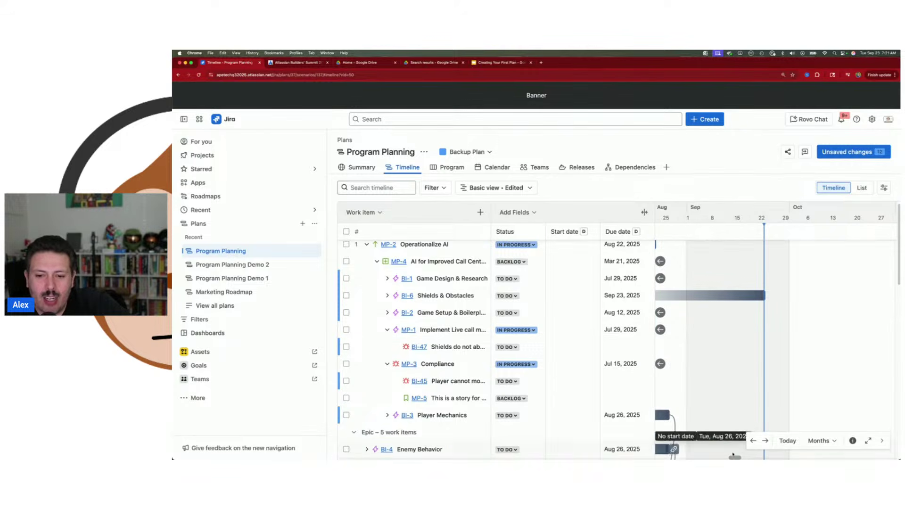
pyautogui.moveTo(735, 457); pyautogui.dragTo(716, 457)
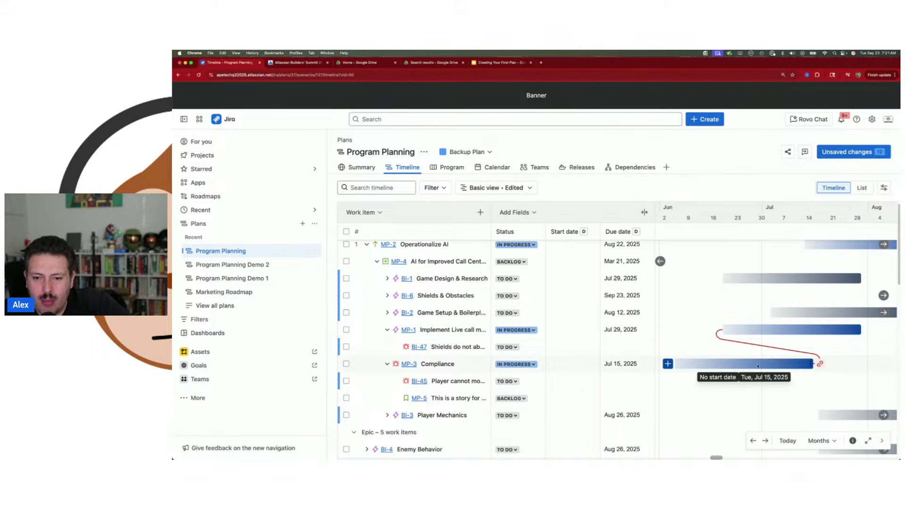
pyautogui.click(571, 363)
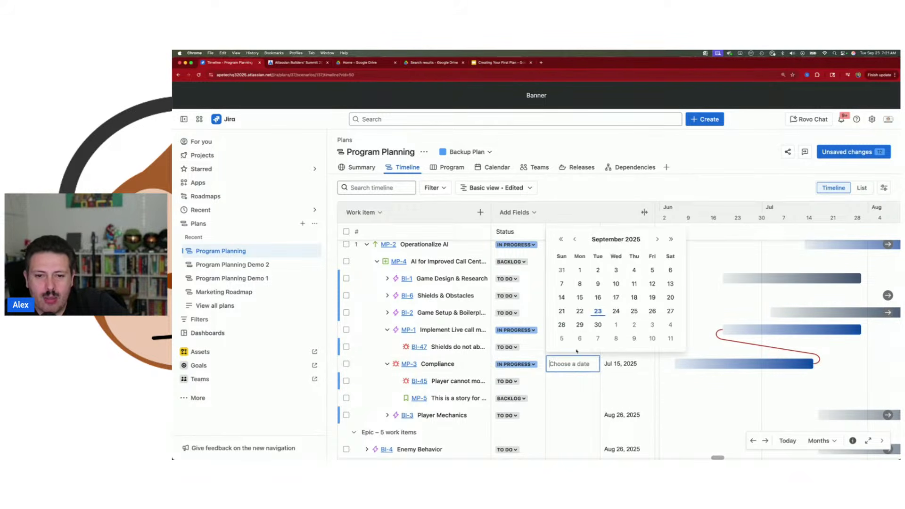
pyautogui.click(598, 312)
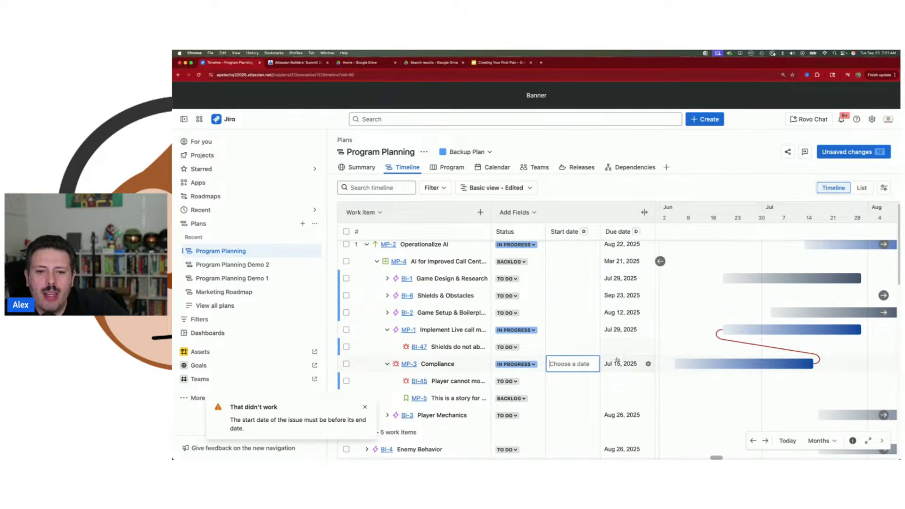
# Step: Set the due date of MP-3 Compliance to Oct 10, 2025 and its start date to Sep 23, 2025
pyautogui.click(620, 365)
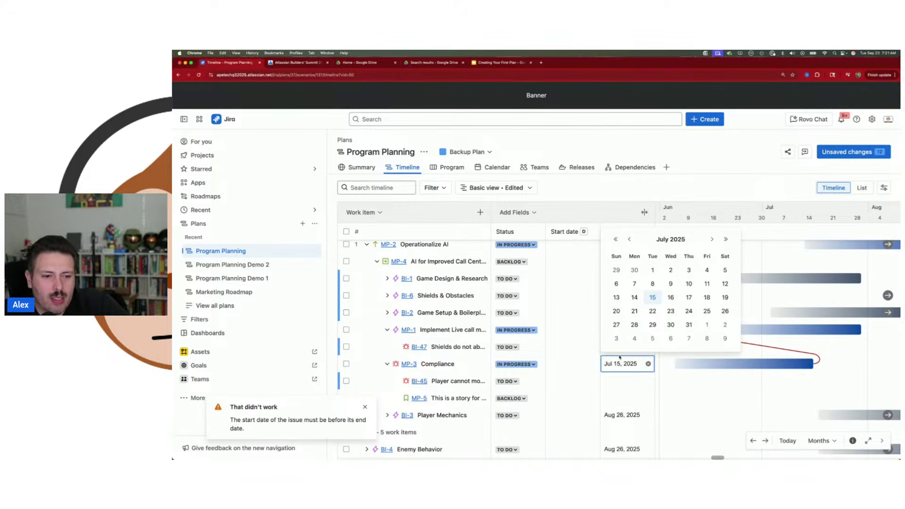
pyautogui.click(712, 239)
pyautogui.click(712, 239)
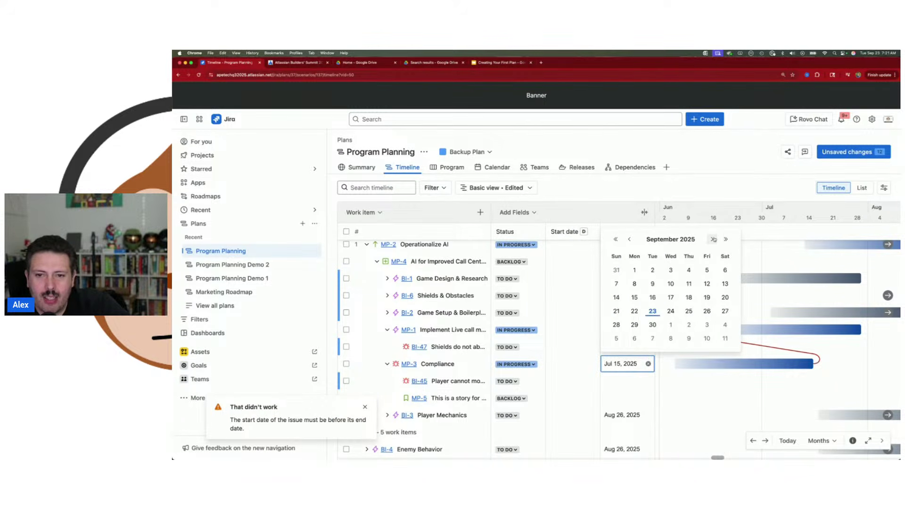
pyautogui.click(706, 338)
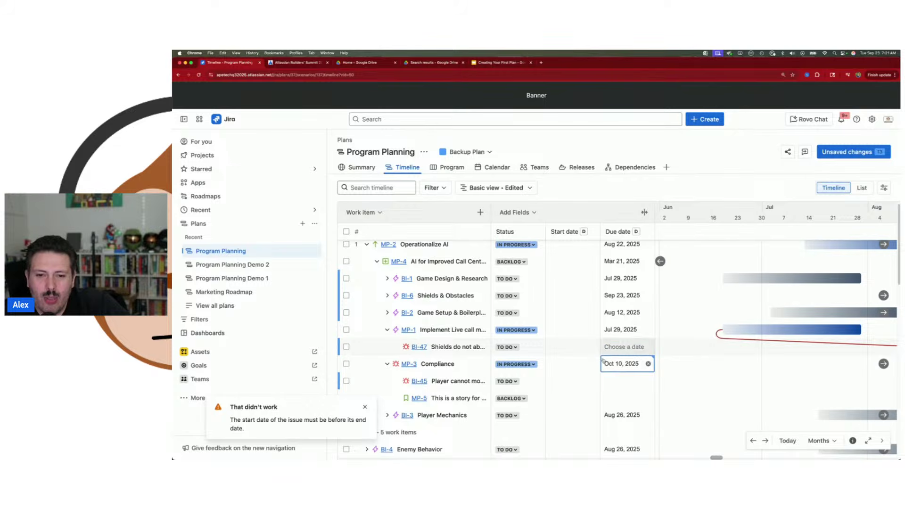
pyautogui.click(591, 363)
pyautogui.click(597, 312)
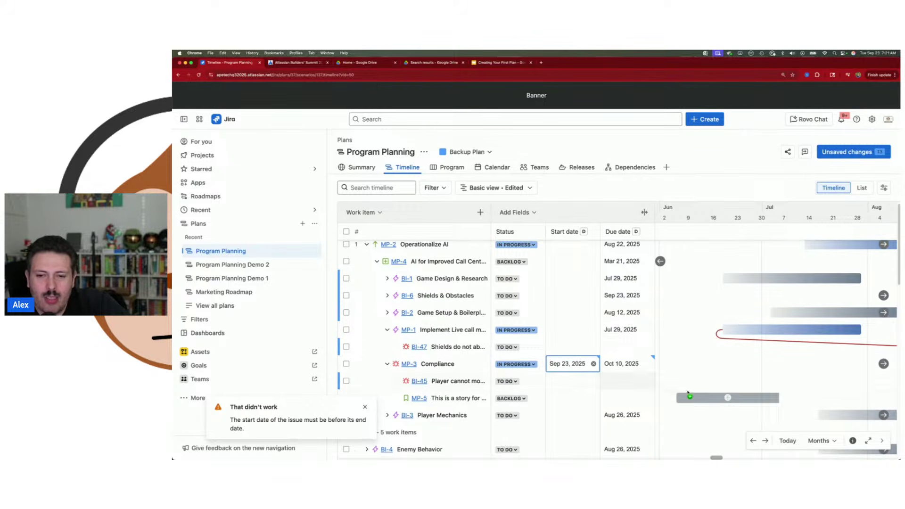
# Step: Set the due date of MP-1 Implement Live call monitoring to Oct 16, 2025 and its start date to Oct 09, 2025
pyautogui.click(626, 331)
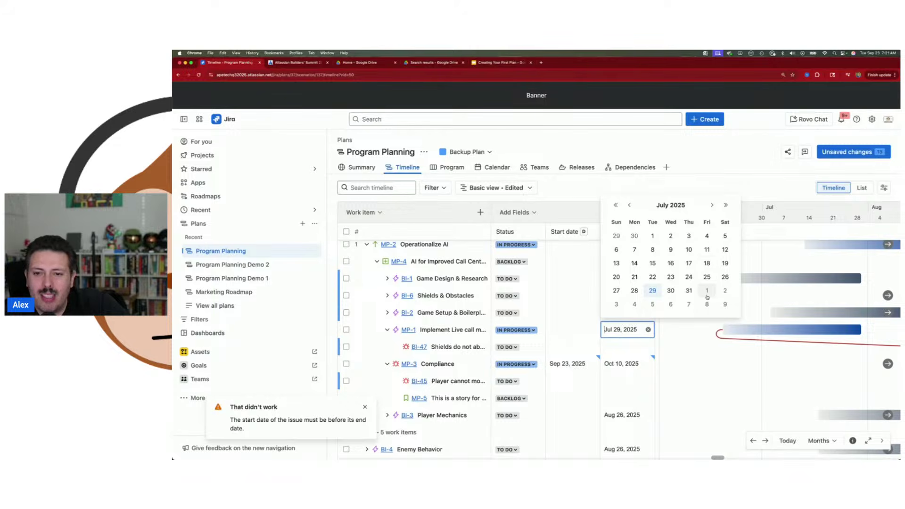
pyautogui.click(711, 205)
pyautogui.click(712, 205)
pyautogui.click(711, 205)
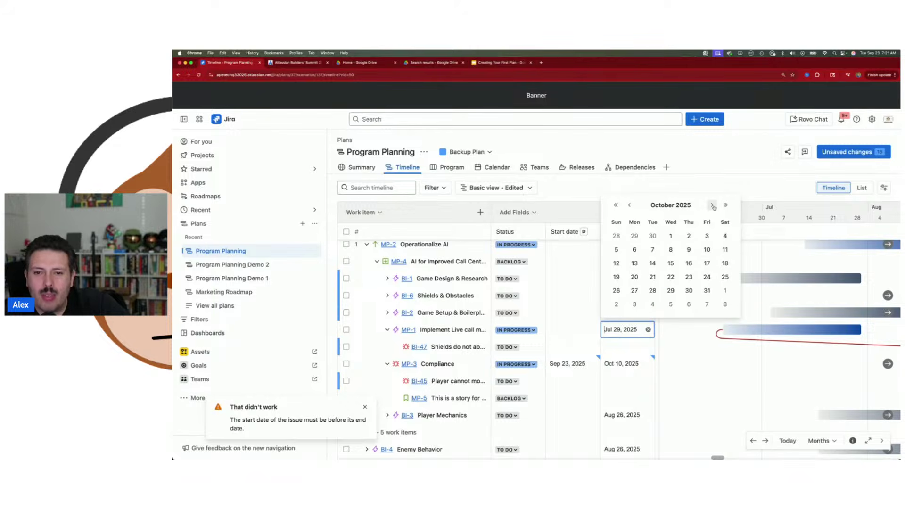
pyautogui.click(670, 263)
pyautogui.click(572, 330)
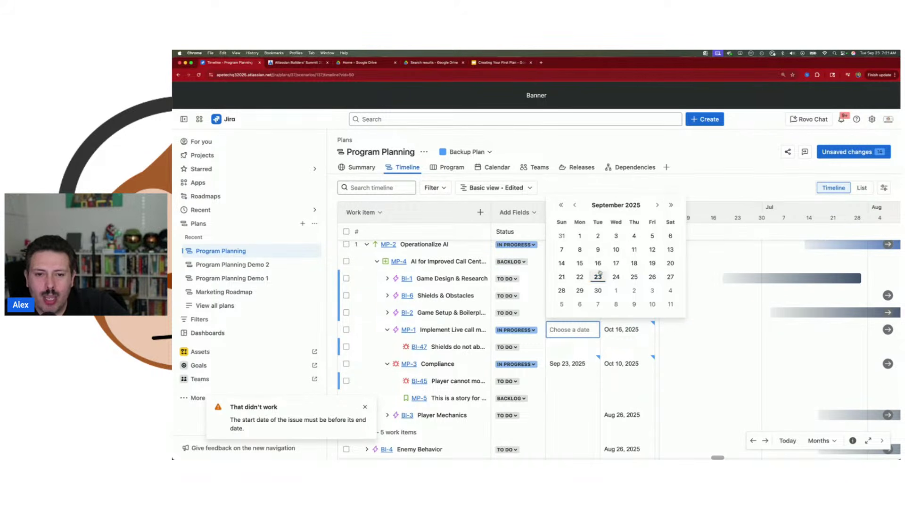
pyautogui.click(633, 304)
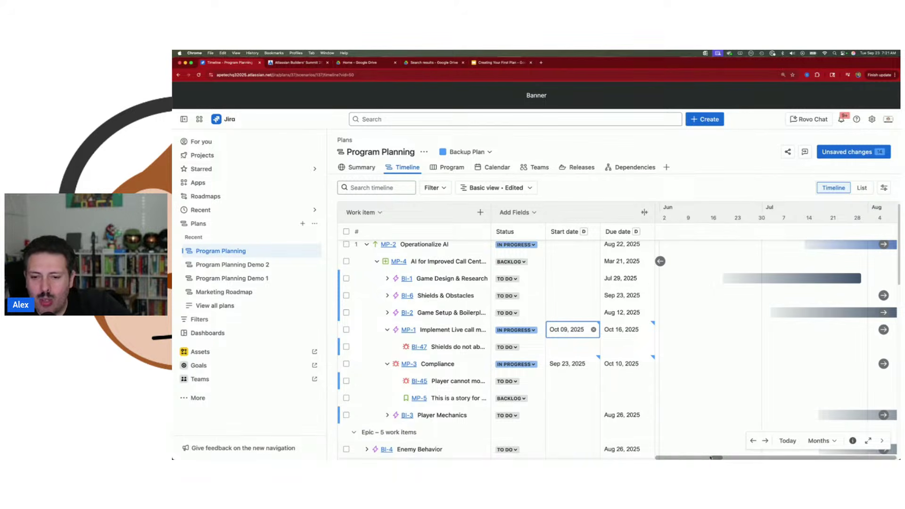
# Step: Shift the MP-1 bar on the timeline so it runs from Oct 13 to Oct 20, 2025, after MP-3 Compliance
pyautogui.moveTo(716, 458); pyautogui.dragTo(735, 457)
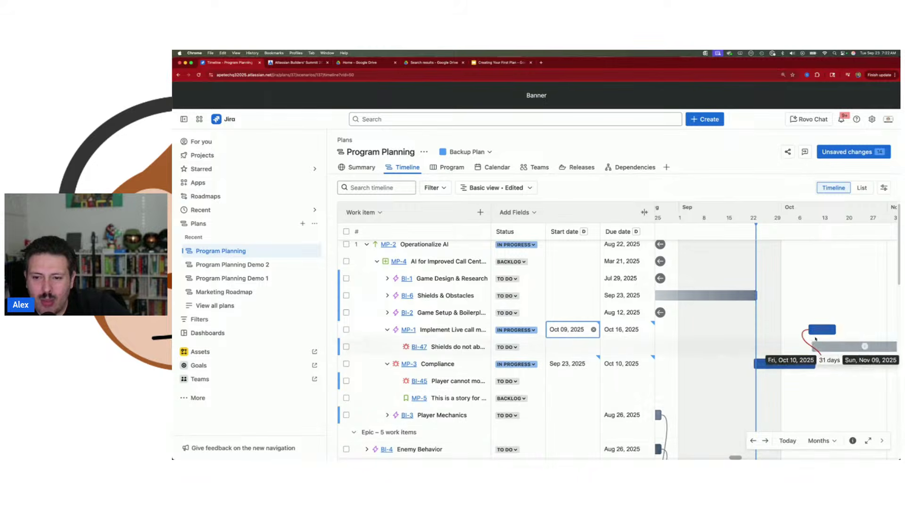
pyautogui.moveTo(833, 331); pyautogui.dragTo(833, 331)
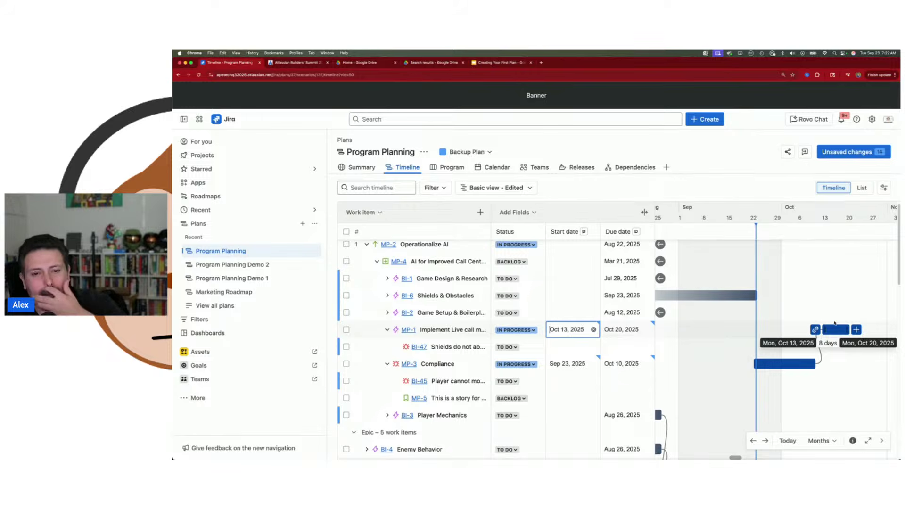
# Step: Compare the MP-1 and MP-3 schedule and dependency in Main Plan with the Backup Plan scenario, ending on Backup Plan
pyautogui.click(467, 152)
pyautogui.click(474, 188)
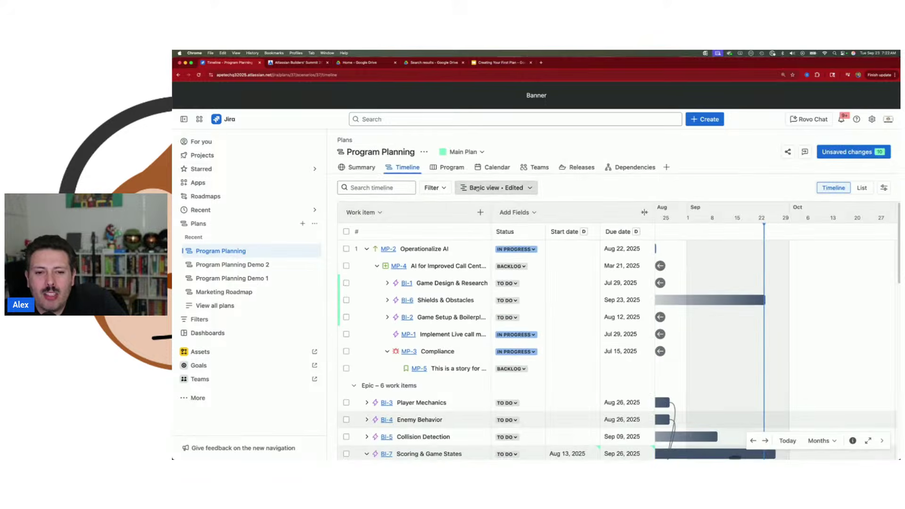
pyautogui.moveTo(763, 458); pyautogui.dragTo(714, 458)
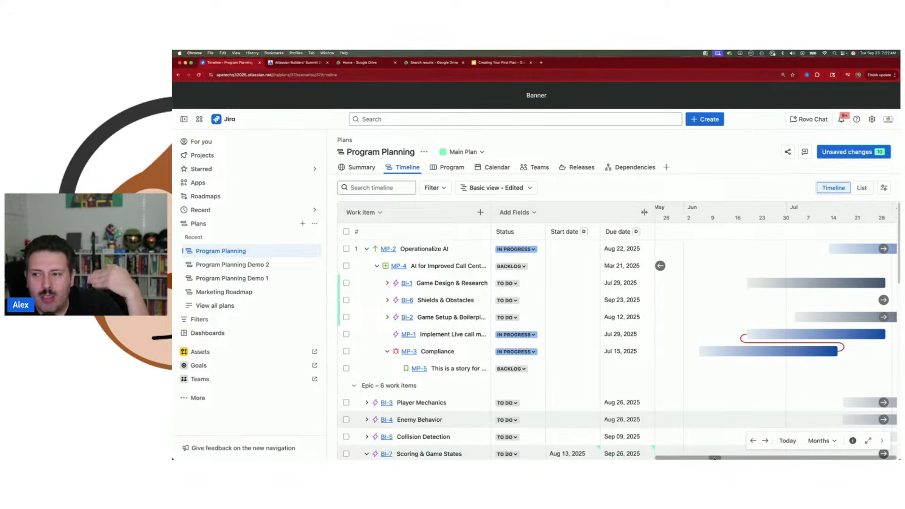
pyautogui.click(462, 152)
pyautogui.click(471, 204)
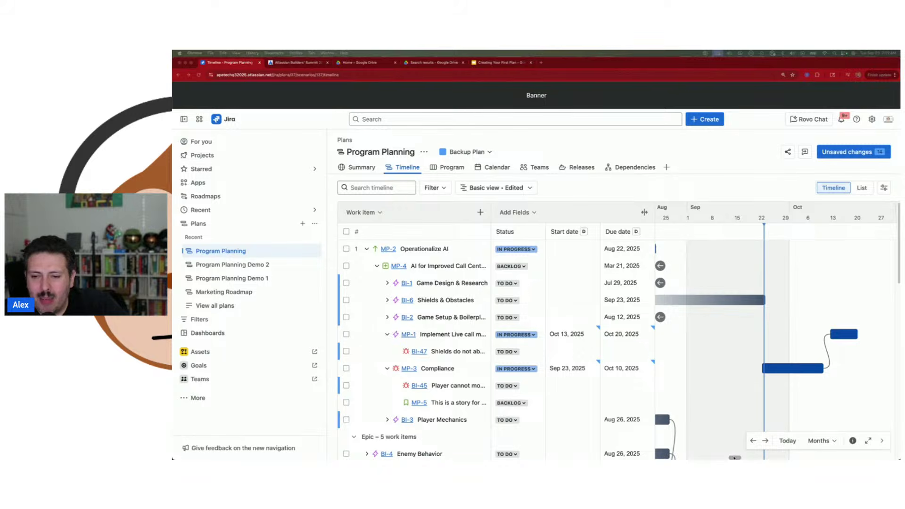
pyautogui.moveTo(734, 457); pyautogui.dragTo(736, 457)
pyautogui.moveTo(819, 347)
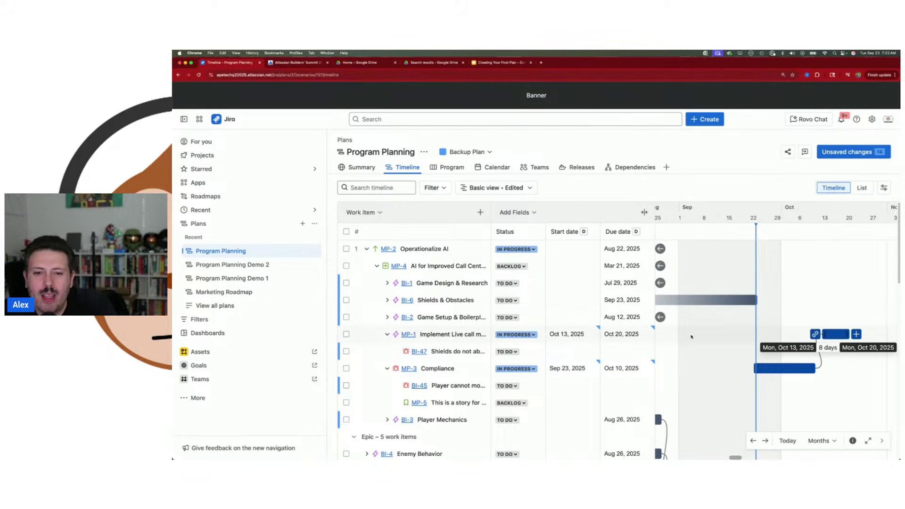
# Step: Add the Assignee field to the timeline, assigning MP-5 to MP-4's assignee and BI-45 to the first currently assigned user
pyautogui.click(517, 212)
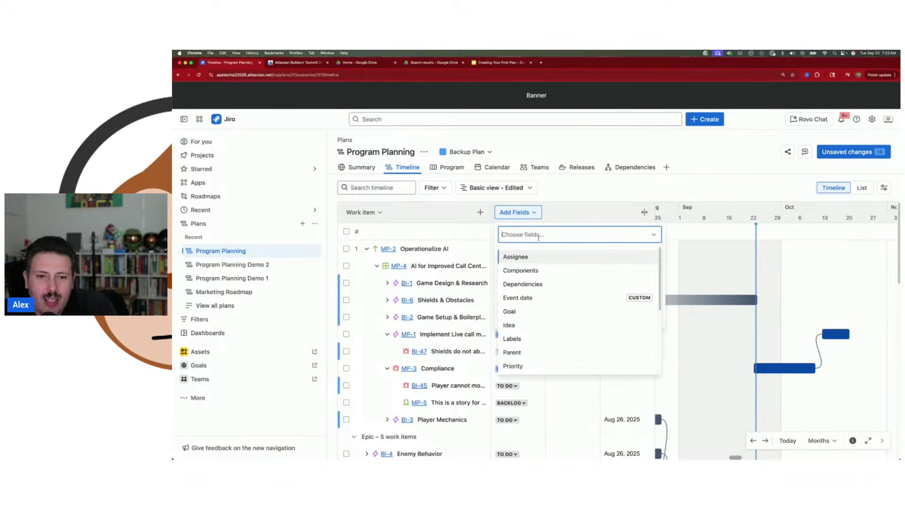
pyautogui.click(515, 256)
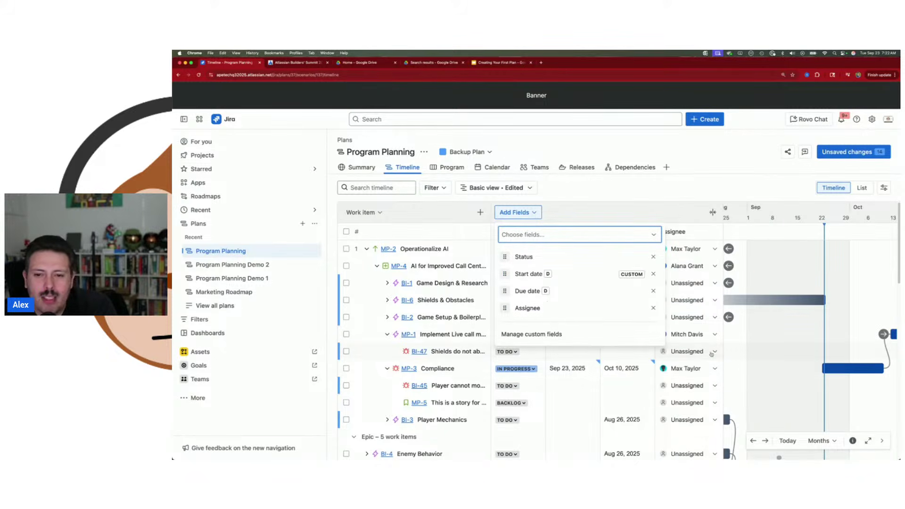
pyautogui.click(687, 402)
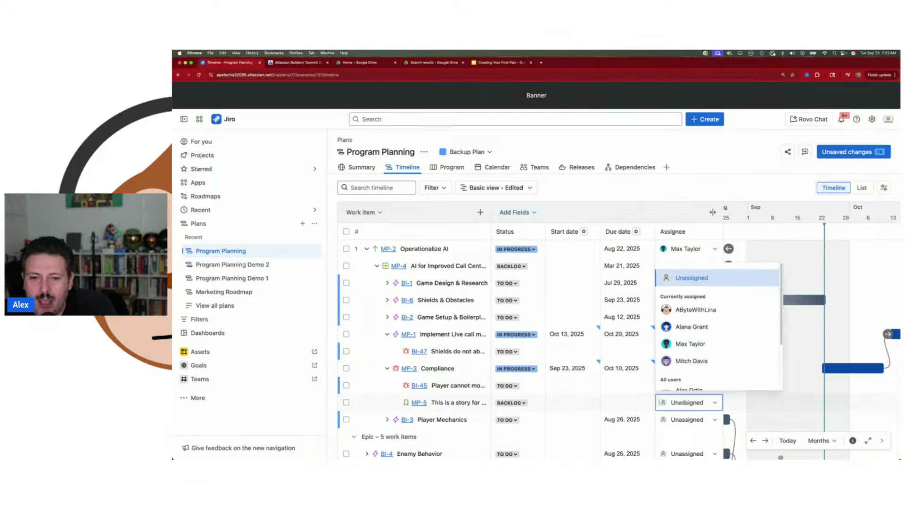
pyautogui.click(693, 330)
pyautogui.click(687, 385)
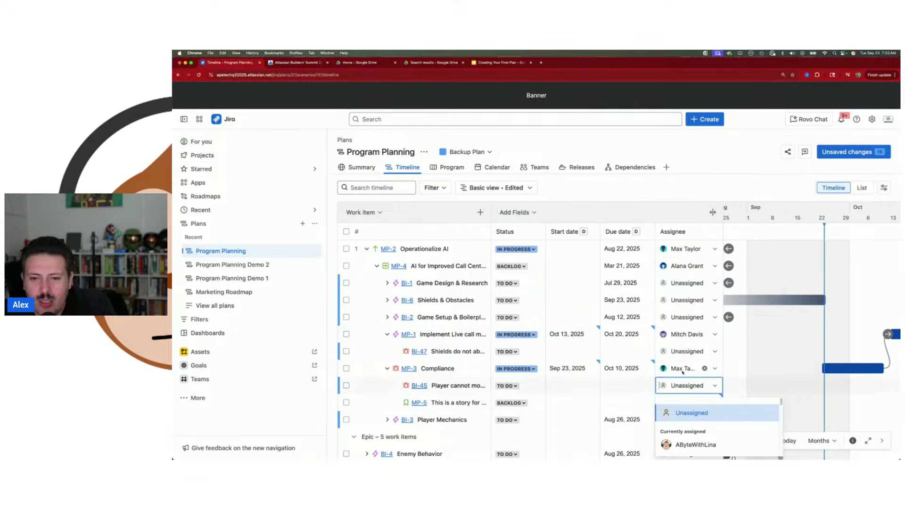
pyautogui.click(689, 444)
# Step: Assign BI-47 to MP-4's assignee and BI-2 to MP-2's assignee, and widen the Assignee column
pyautogui.click(687, 351)
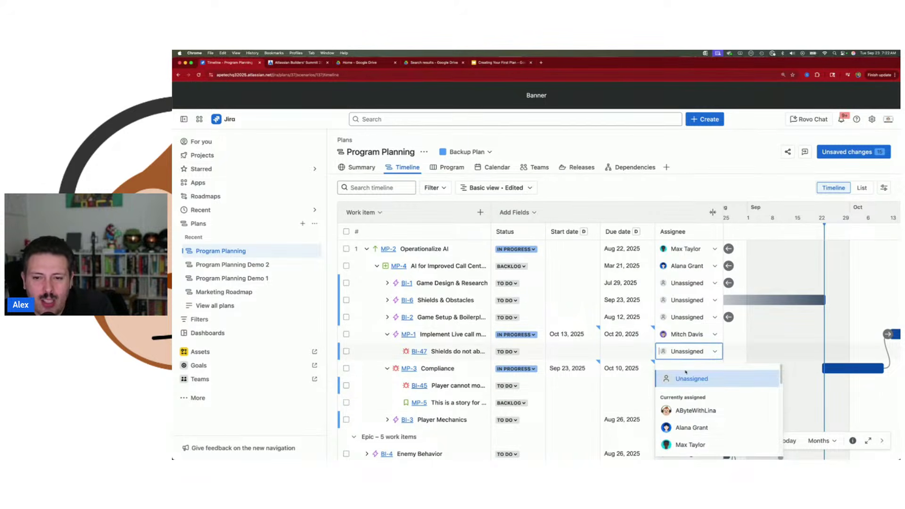
pyautogui.click(690, 426)
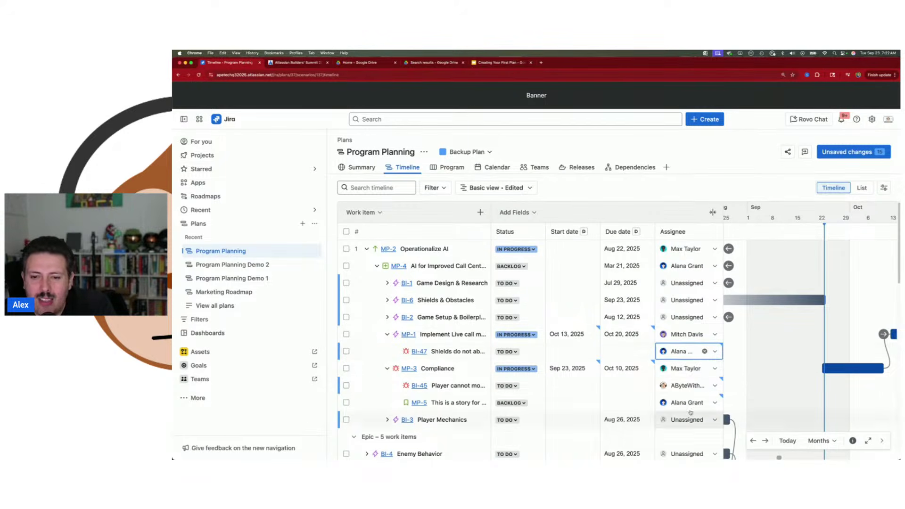
pyautogui.click(686, 317)
pyautogui.click(689, 410)
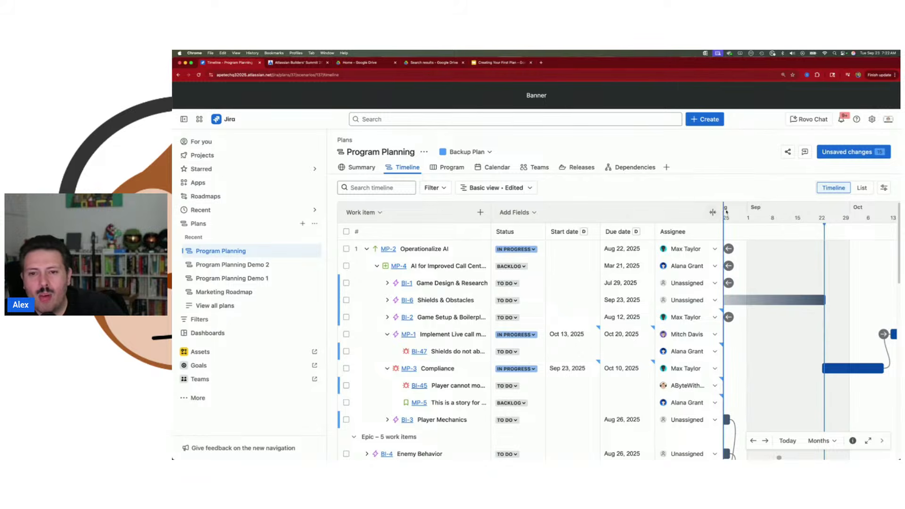
pyautogui.moveTo(724, 208); pyautogui.dragTo(746, 213)
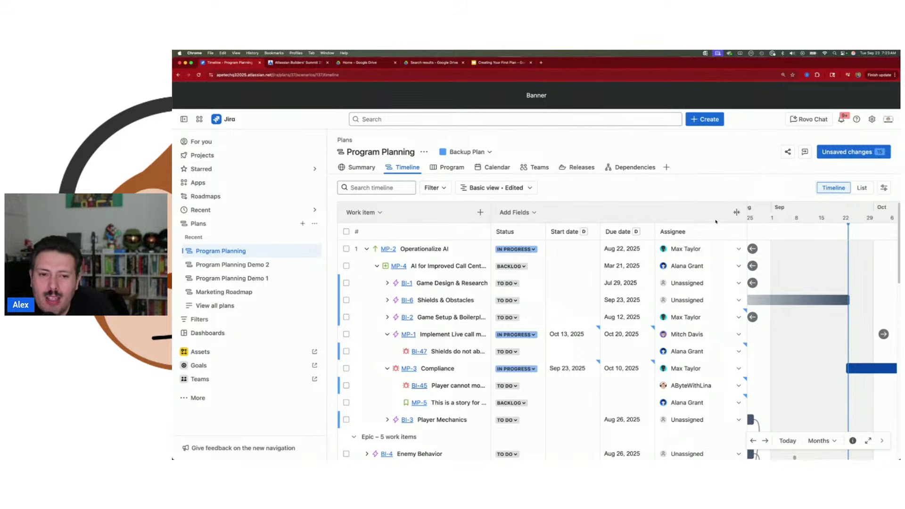
# Step: Add the Sprint field to the Backup Plan timeline and set BI-45's sprint to BI Sprint 3
pyautogui.click(535, 214)
pyautogui.write('sp')
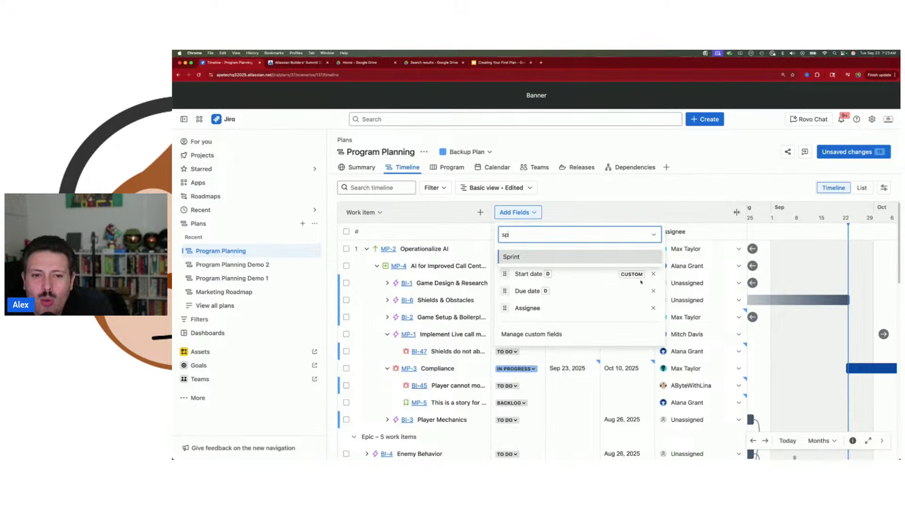
pyautogui.click(523, 256)
pyautogui.click(776, 383)
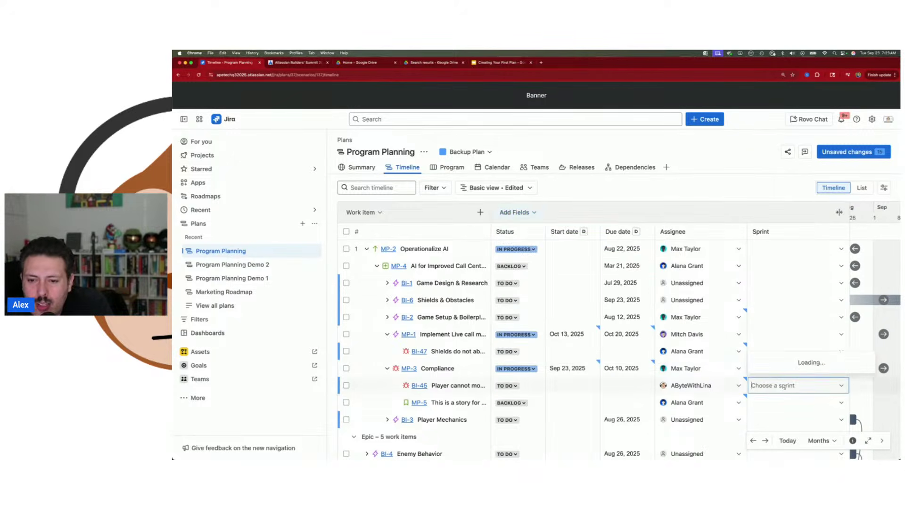
pyautogui.click(790, 268)
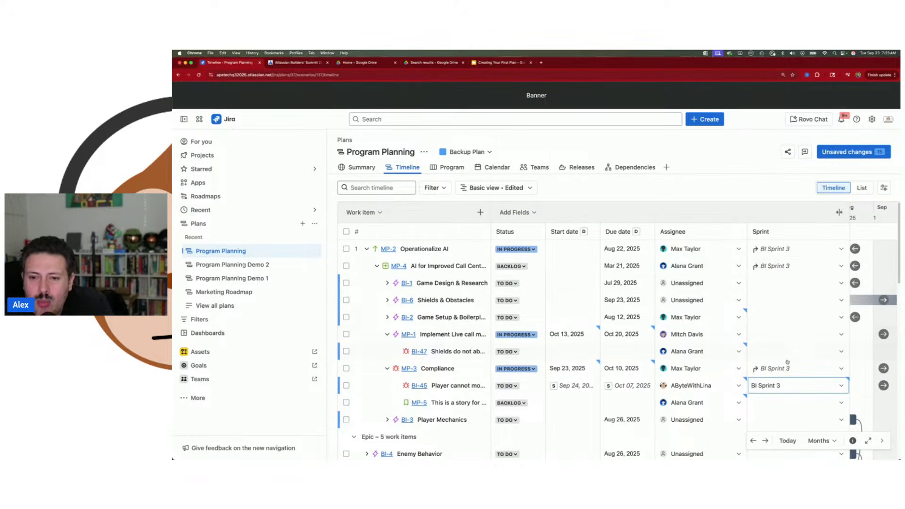
# Step: Set MP-1's sprint to TW Sprint 2 and MP-5's sprint to TPD Sprint 1
pyautogui.click(781, 335)
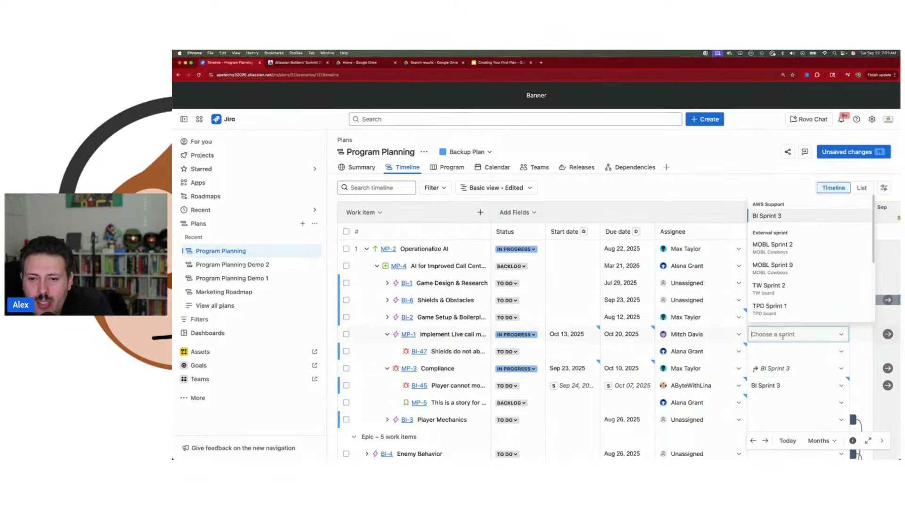
pyautogui.click(768, 286)
pyautogui.click(770, 403)
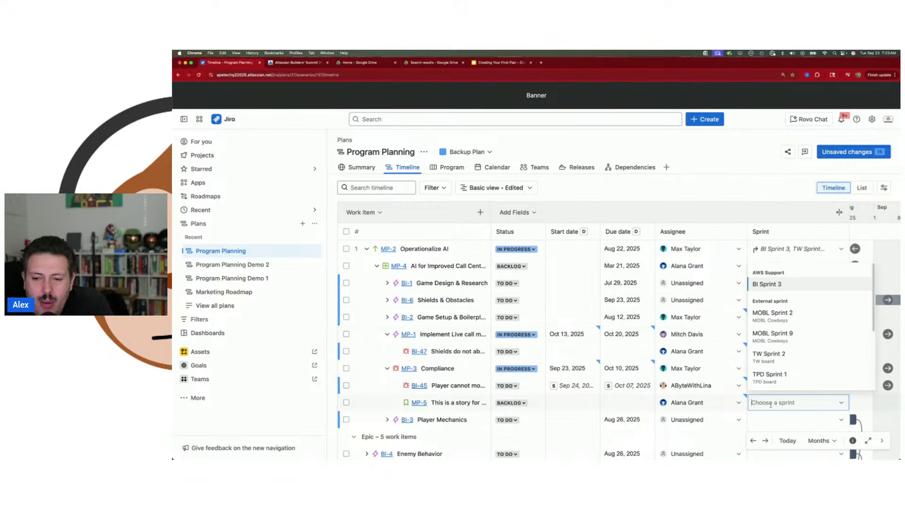
pyautogui.click(769, 375)
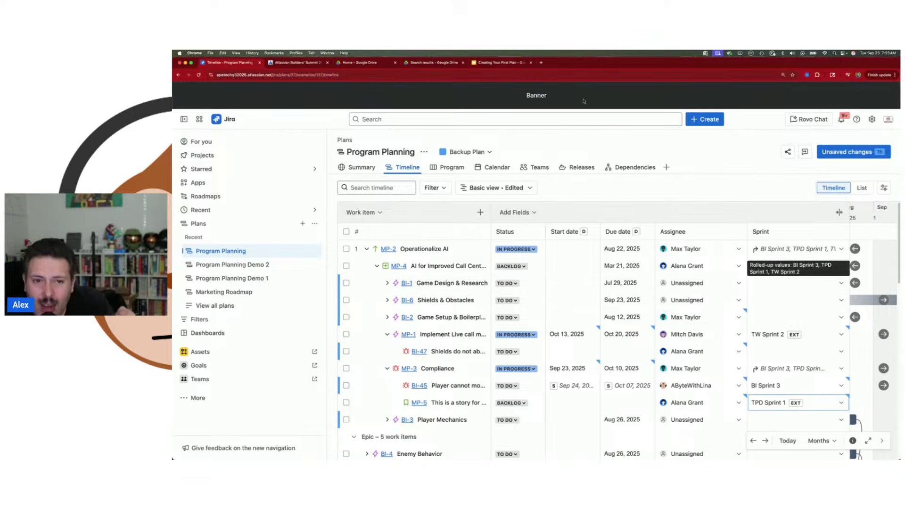
# Step: Switch to the Main Plan scenario and add the Sprint and Assignee fields to its timeline
pyautogui.click(462, 156)
pyautogui.click(469, 188)
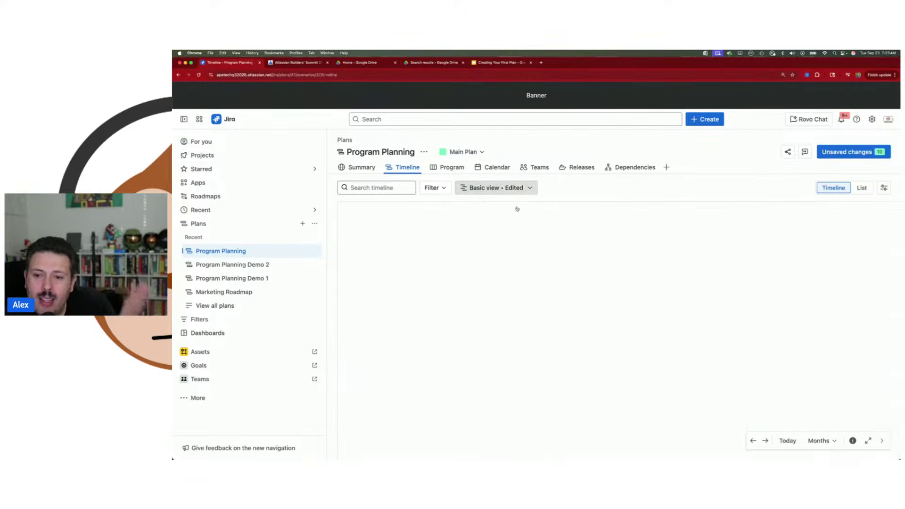
pyautogui.click(521, 213)
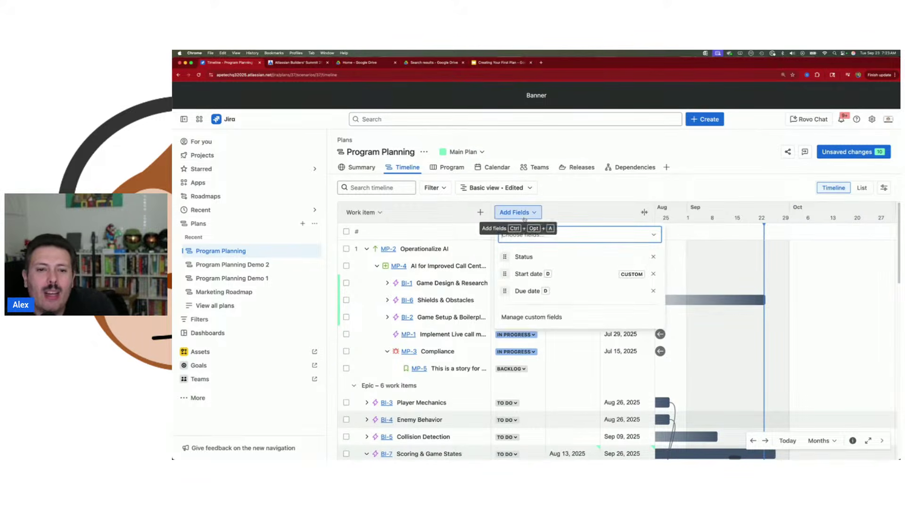
pyautogui.write('sp')
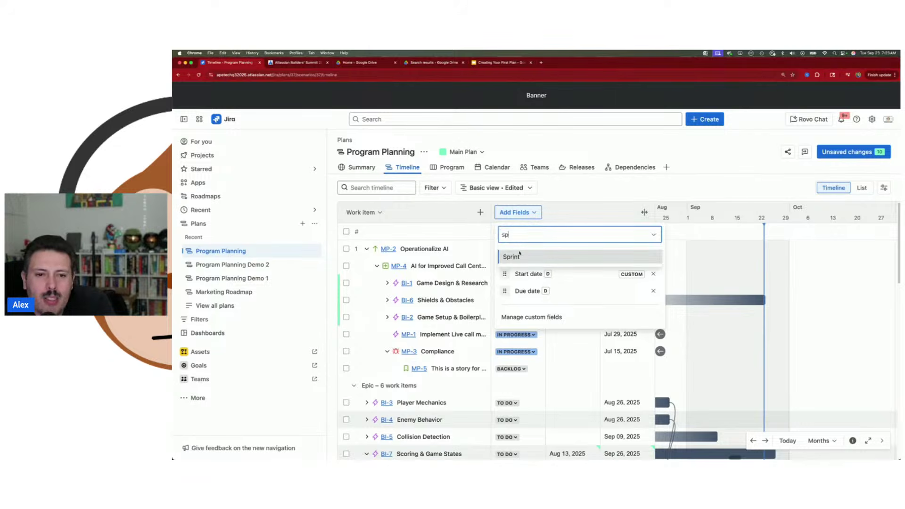
pyautogui.press('Return')
pyautogui.write('a')
pyautogui.press('Return')
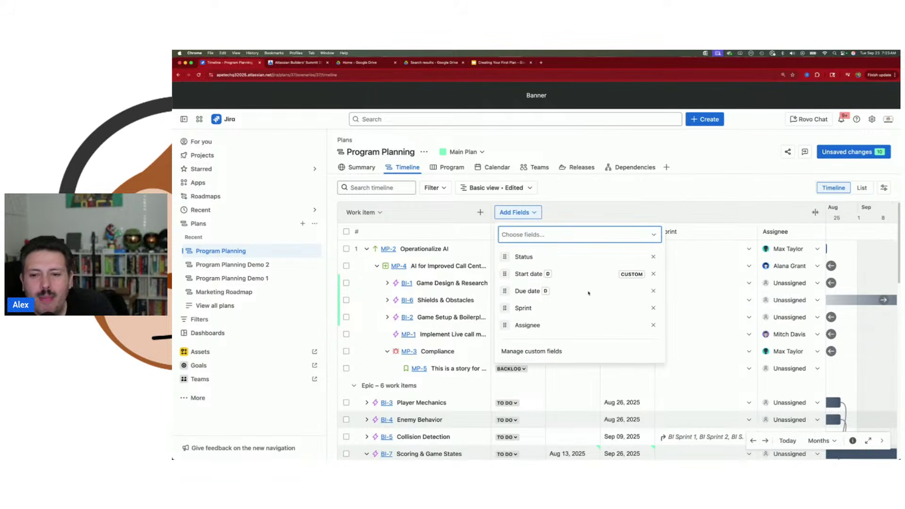
pyautogui.press('Escape')
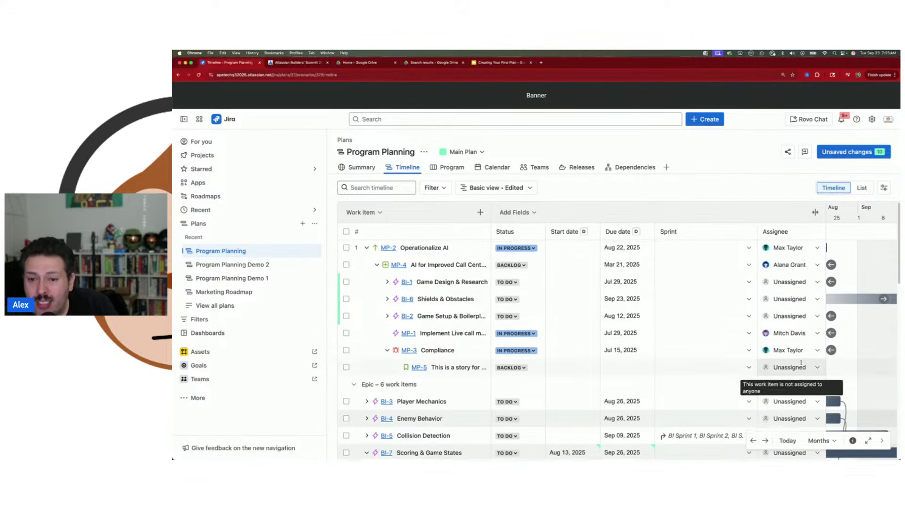
# Step: Review the sprints and assignees in Main Plan and return to the Backup Plan scenario
pyautogui.scroll(-1, 801, 364)
pyautogui.scroll(1, 775, 370)
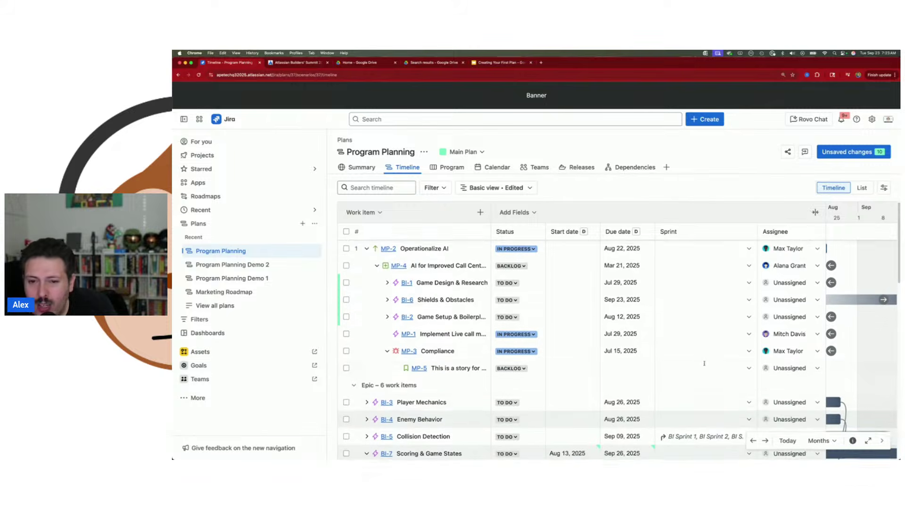
pyautogui.click(456, 151)
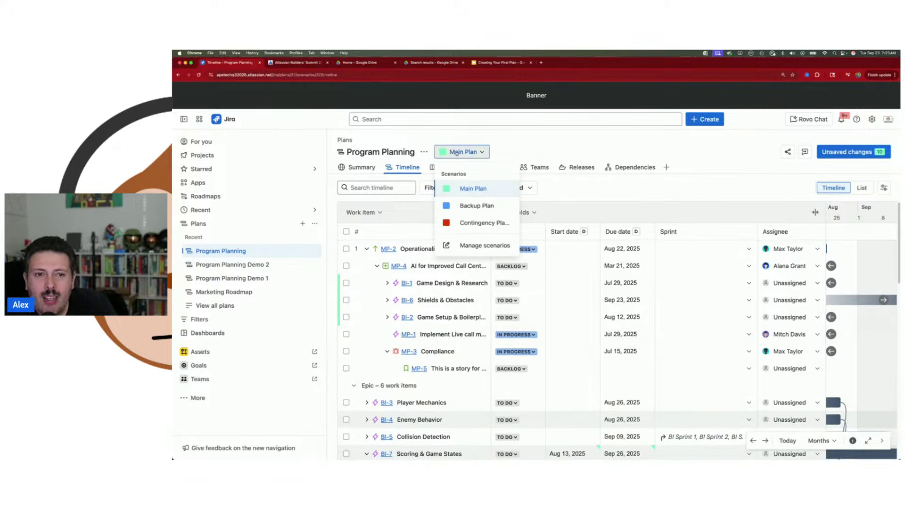
pyautogui.click(487, 206)
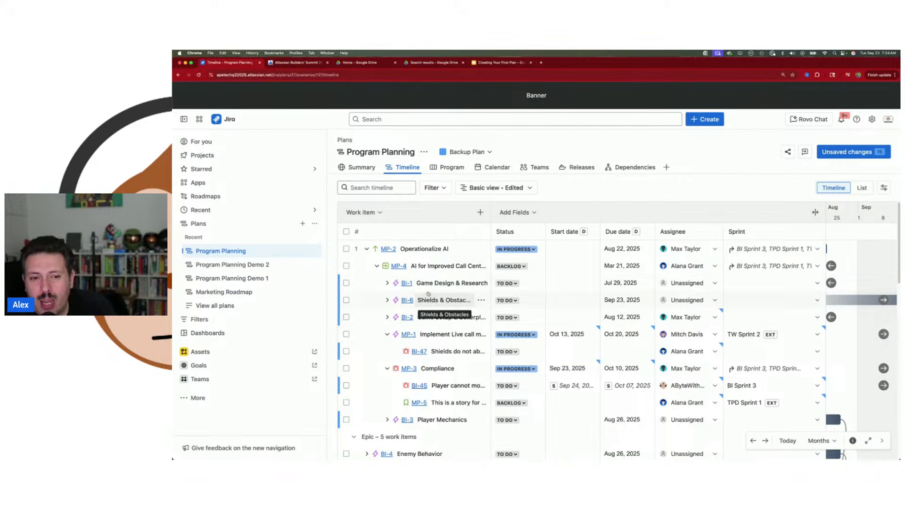
# Step: Add the Releases field to the Backup Plan timeline
pyautogui.click(518, 214)
pyautogui.write('rel')
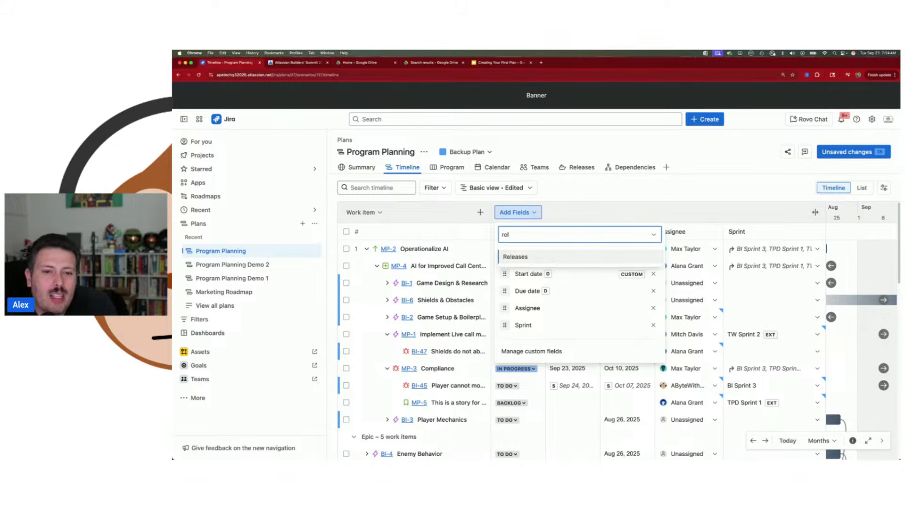
pyautogui.press('Return')
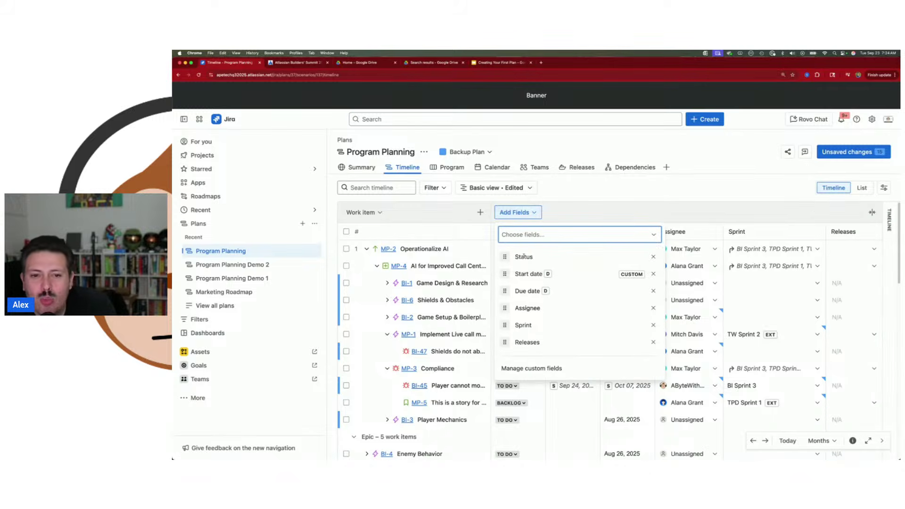
pyautogui.click(707, 186)
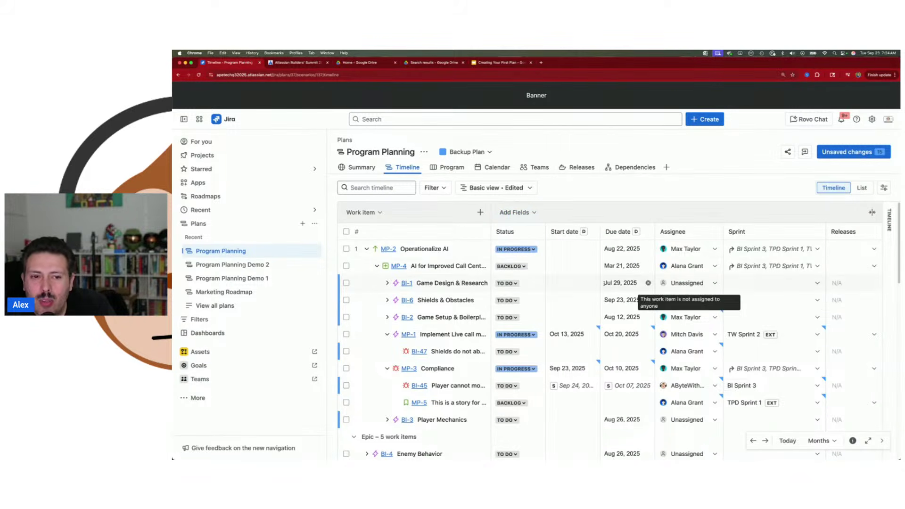
# Step: Set MP-1's release to MP Version and widen the Releases column
pyautogui.moveTo(848, 283)
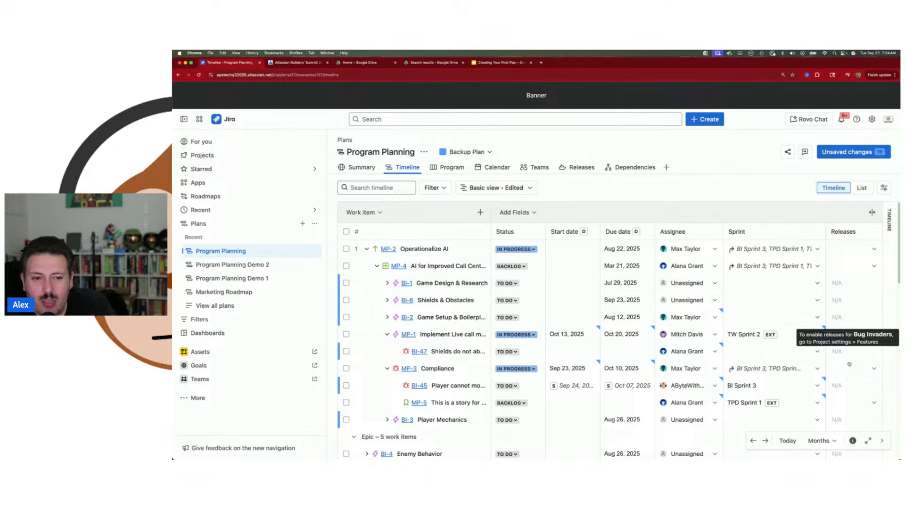
pyautogui.click(870, 339)
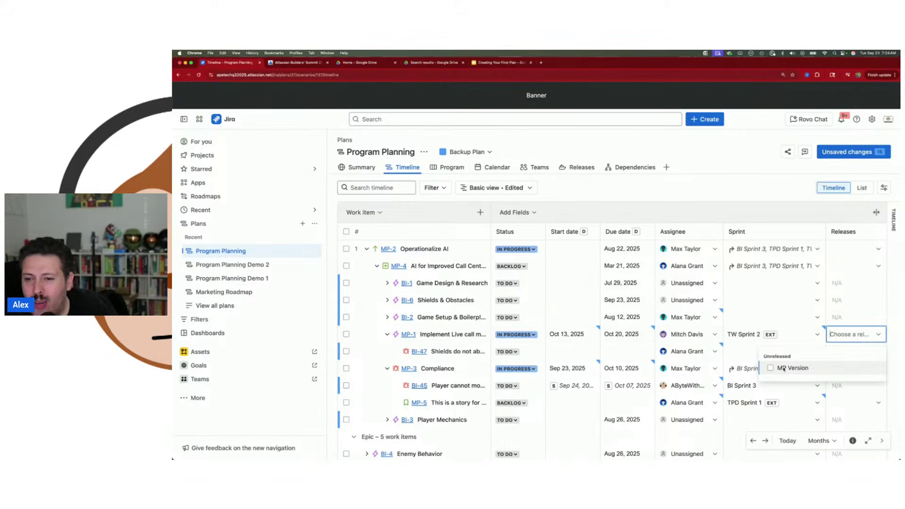
pyautogui.click(784, 369)
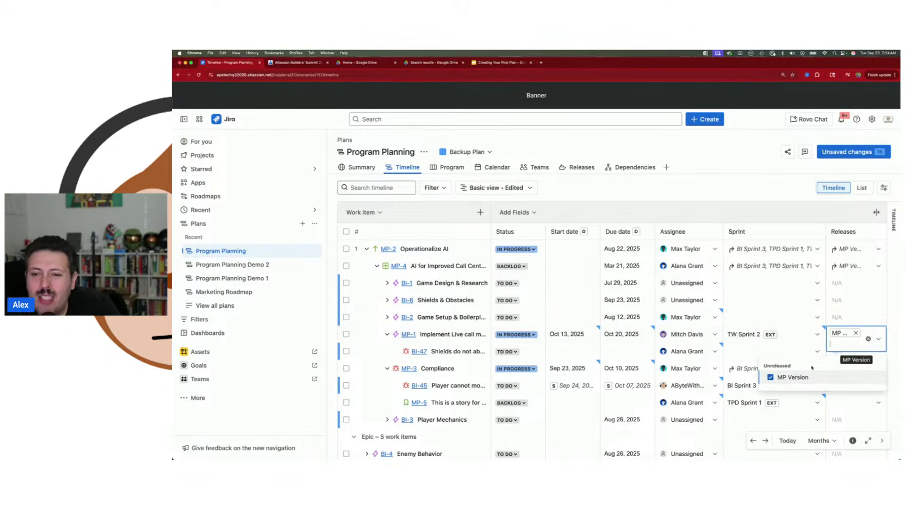
pyautogui.click(796, 159)
pyautogui.moveTo(825, 231); pyautogui.dragTo(874, 230)
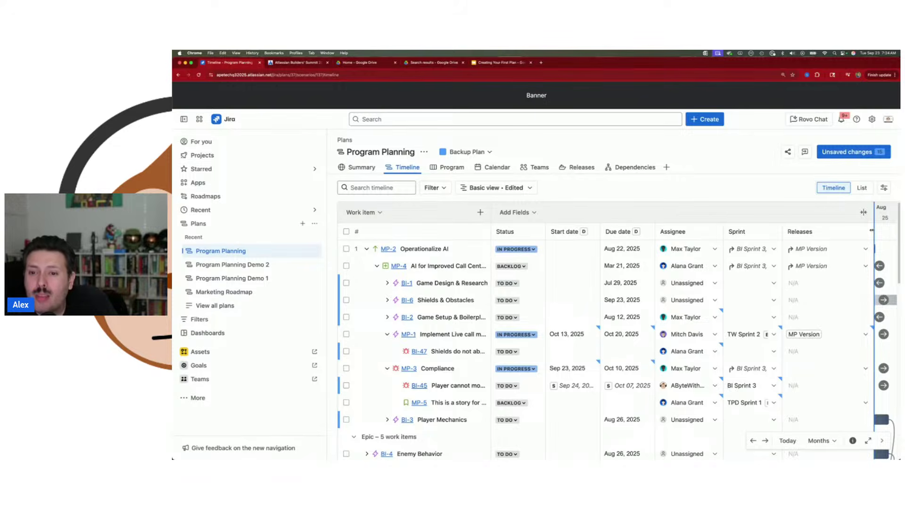
# Step: Reassign MP-1 Implement Live call monitoring to MP-4's assignee
pyautogui.moveTo(804, 351)
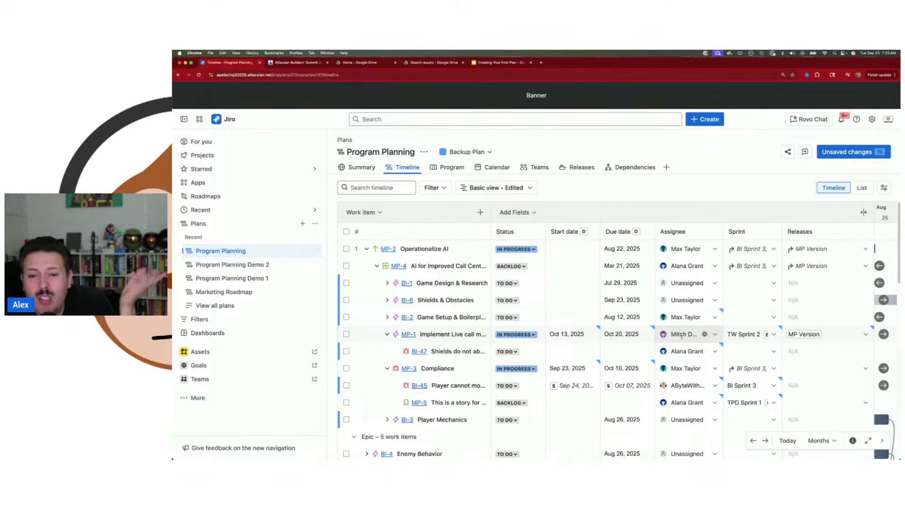
pyautogui.click(682, 336)
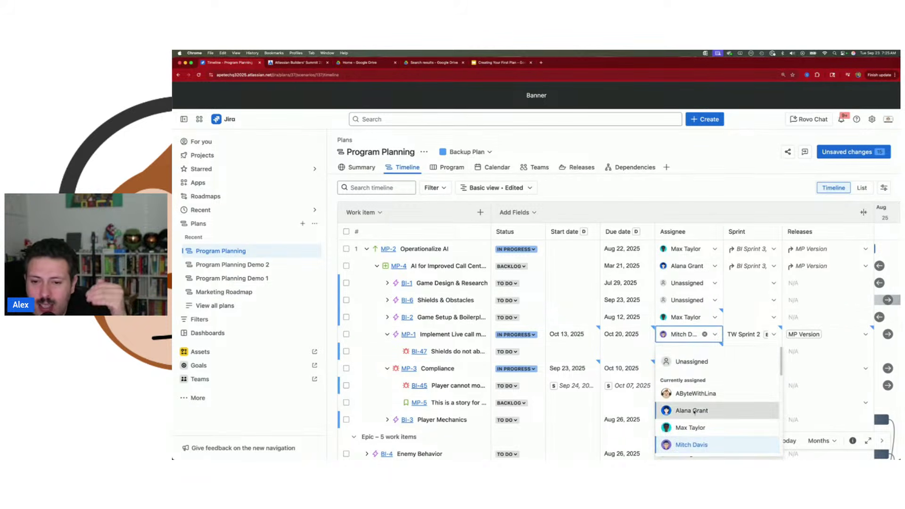
pyautogui.click(694, 412)
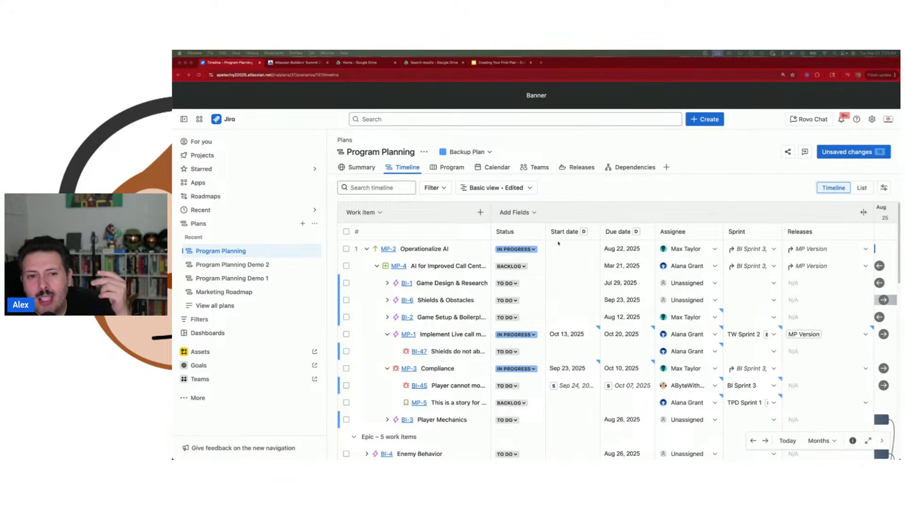
# Step: Check Main Plan, return to Backup Plan, and save all its selected unsaved changes to Jira with update notifications
pyautogui.click(465, 151)
pyautogui.click(480, 187)
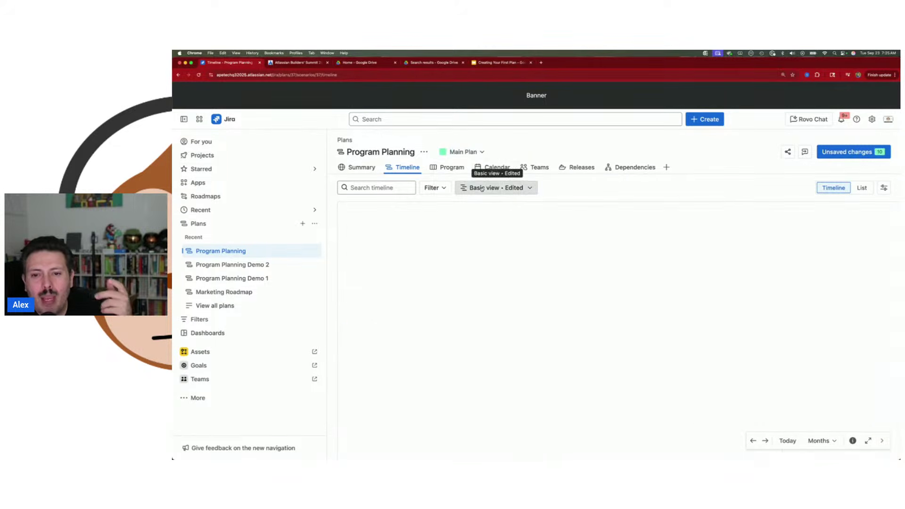
pyautogui.click(459, 152)
pyautogui.click(471, 204)
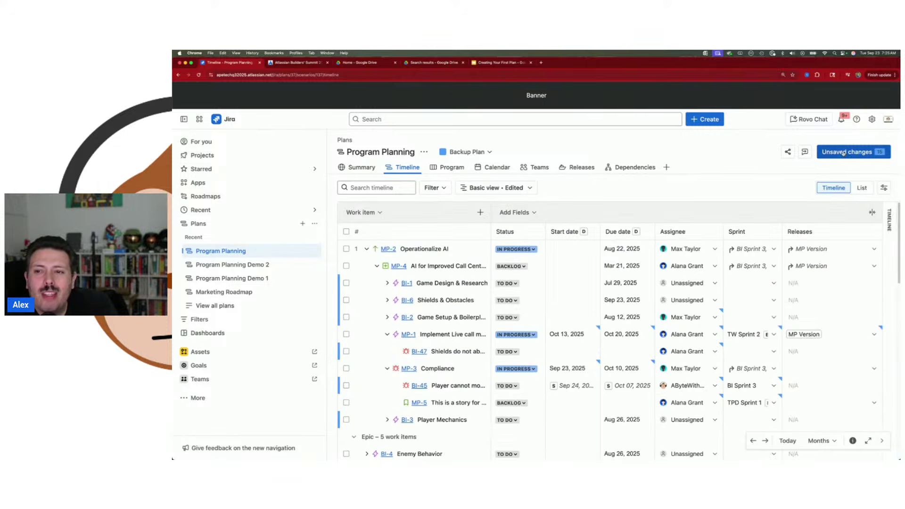
pyautogui.click(843, 153)
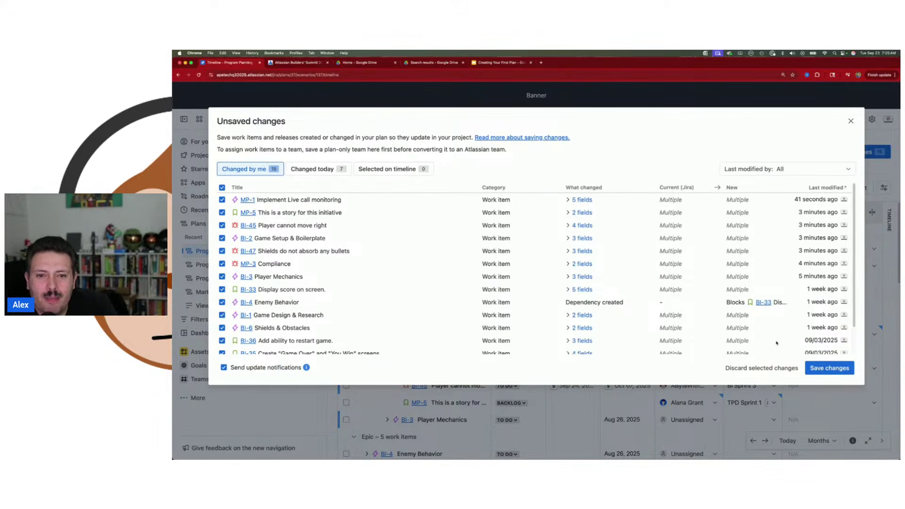
pyautogui.click(829, 368)
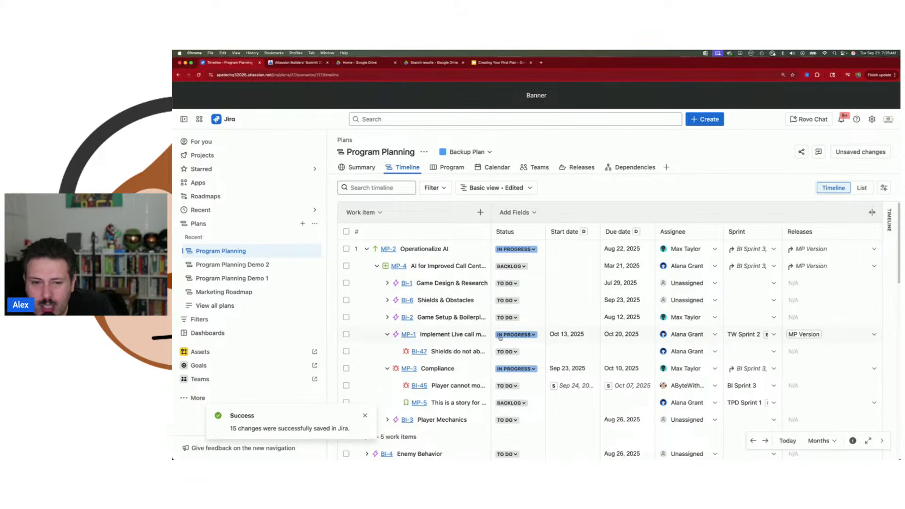
# Step: Open work item MP-1 and check its assignee, due date, fix version, parent and linked work items
pyautogui.click(407, 334)
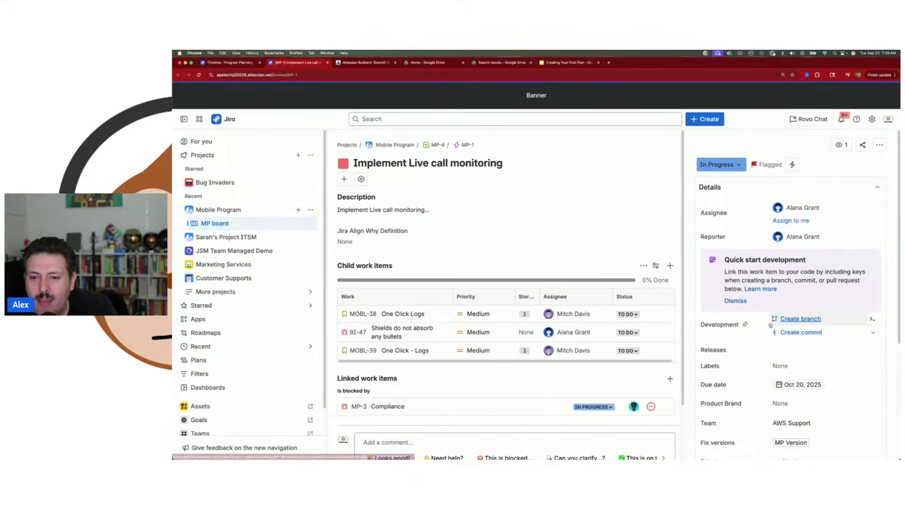
pyautogui.scroll(-3, 805, 361)
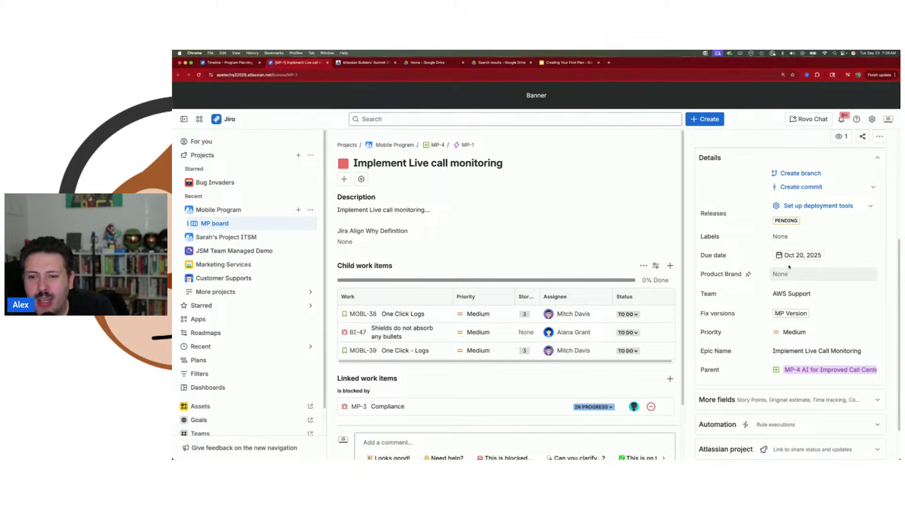
pyautogui.scroll(3, 795, 261)
pyautogui.scroll(-3, 796, 308)
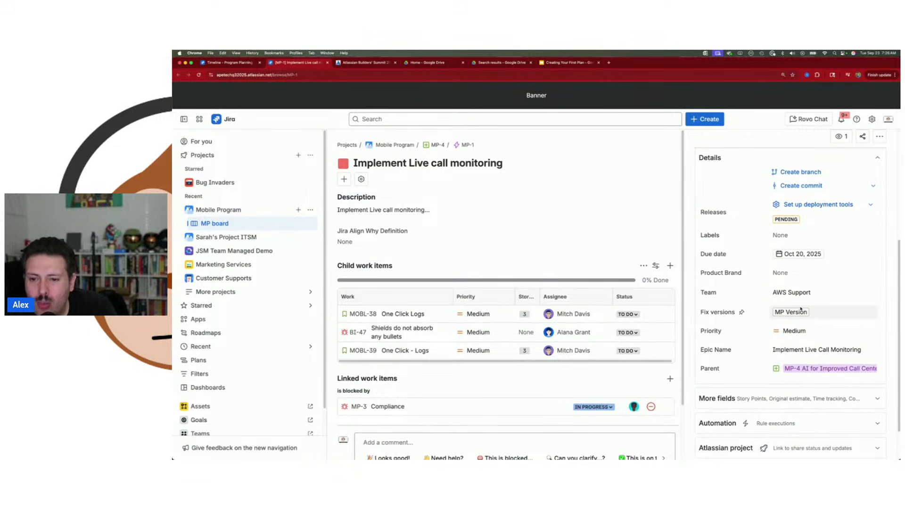
pyautogui.scroll(-1, 800, 309)
pyautogui.scroll(5, 813, 353)
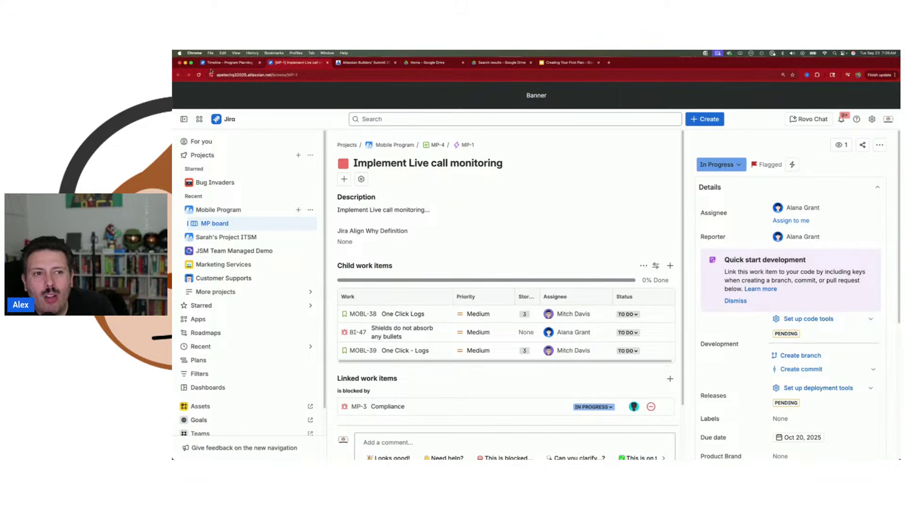
# Step: Return to the Program Planning timeline, switch to the Main Plan scenario and reload the page
pyautogui.click(231, 63)
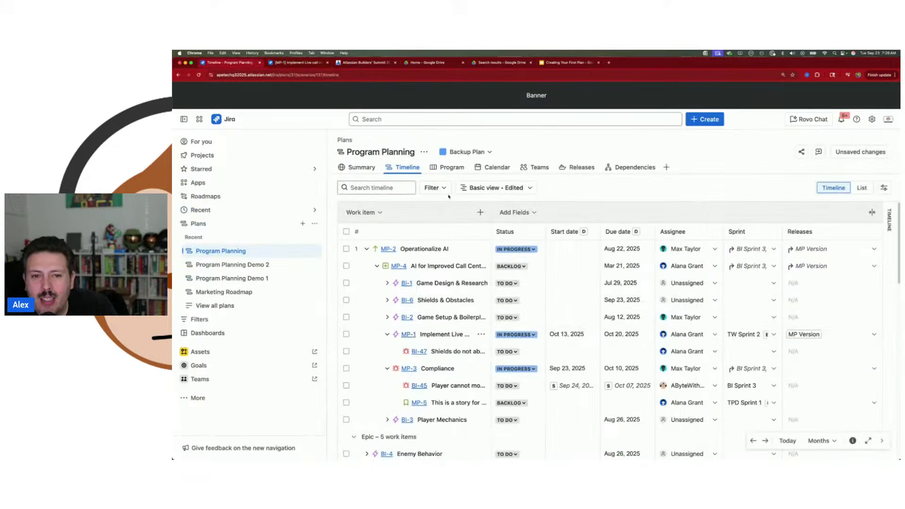
pyautogui.click(463, 152)
pyautogui.click(479, 187)
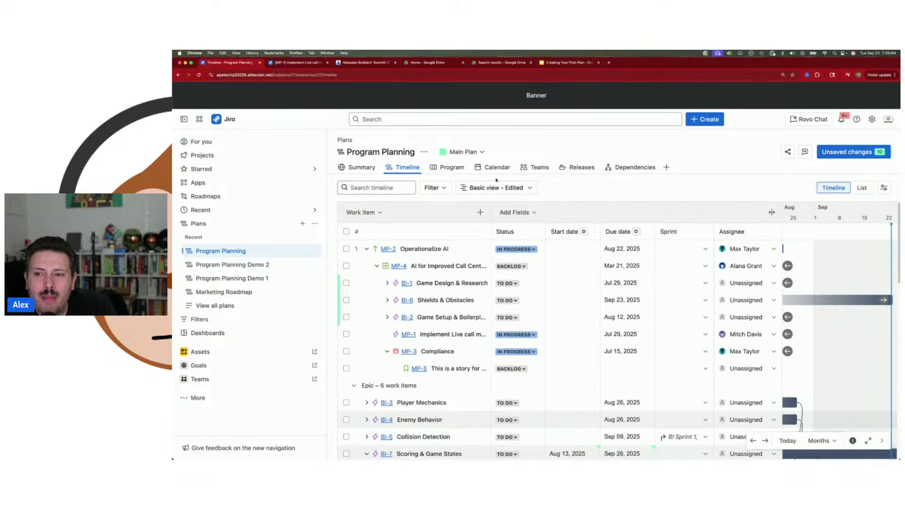
pyautogui.click(199, 74)
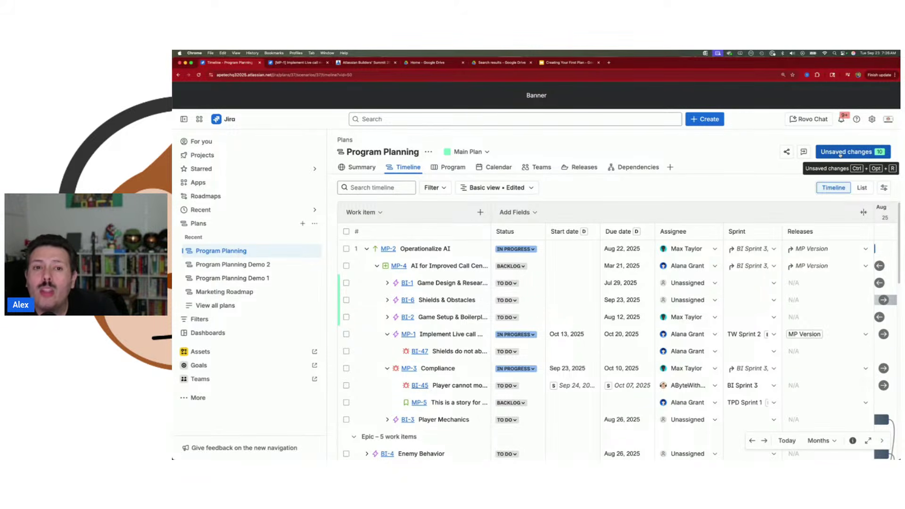
# Step: Review the Main Plan scenario's unsaved changes, close the list without saving, and look over the timeline
pyautogui.click(840, 152)
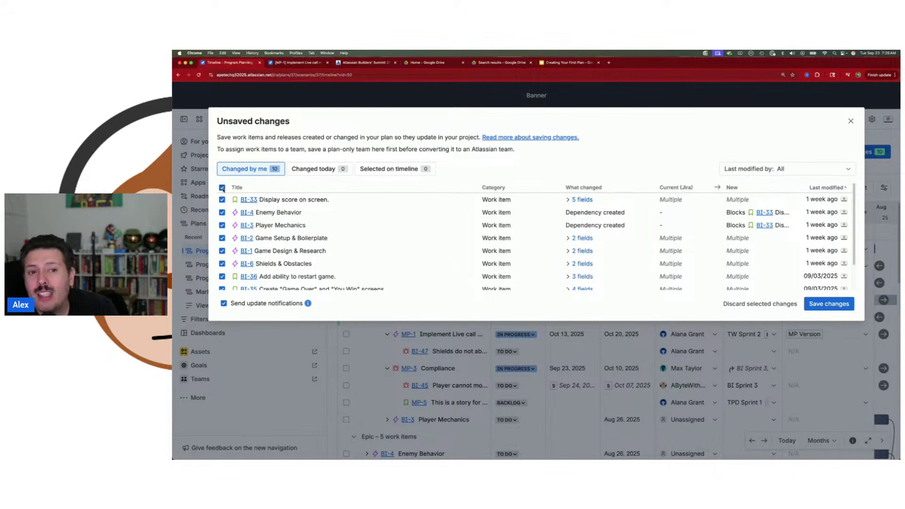
pyautogui.click(851, 122)
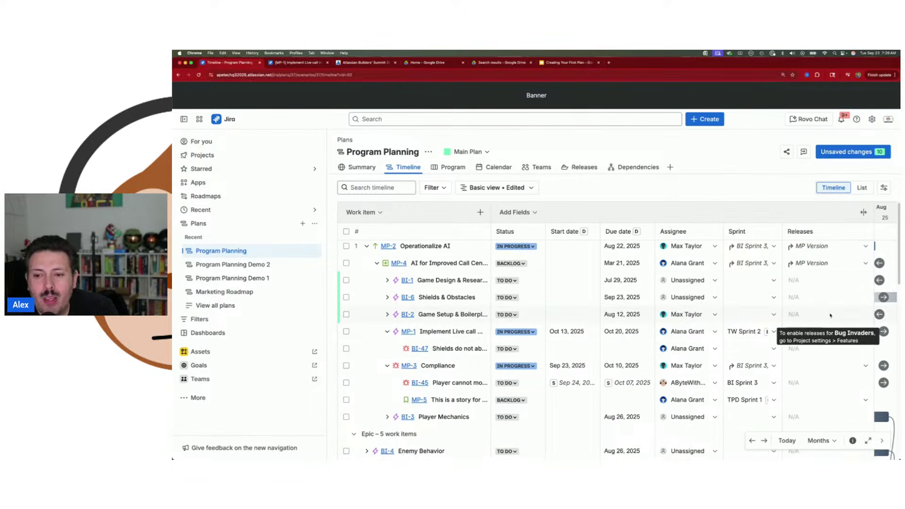
pyautogui.scroll(-1, 829, 311)
pyautogui.scroll(1, 813, 331)
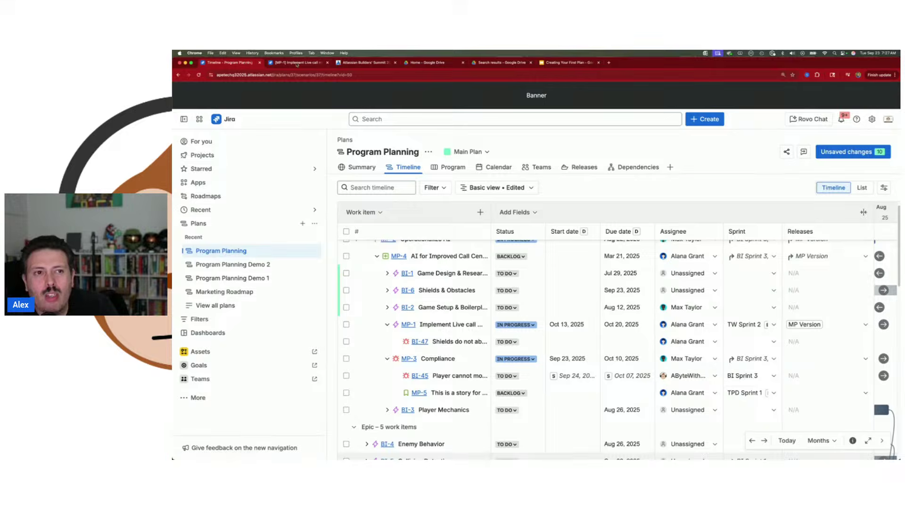
# Step: Open MP-1's parent work item MP-4 and compare its child work items with the Program Planning timeline
pyautogui.hotkey('ctrl', 'Tab')
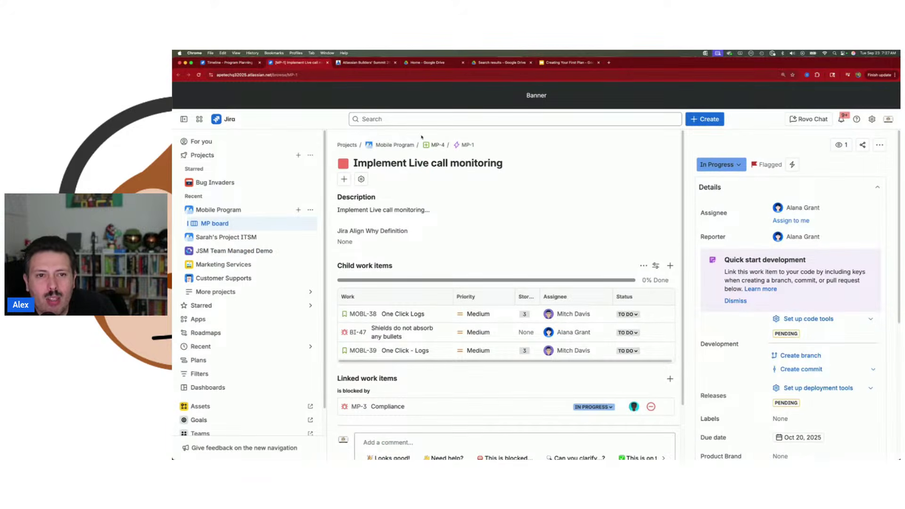
pyautogui.click(434, 144)
pyautogui.hotkey('ctrl', 'shift', 'Tab')
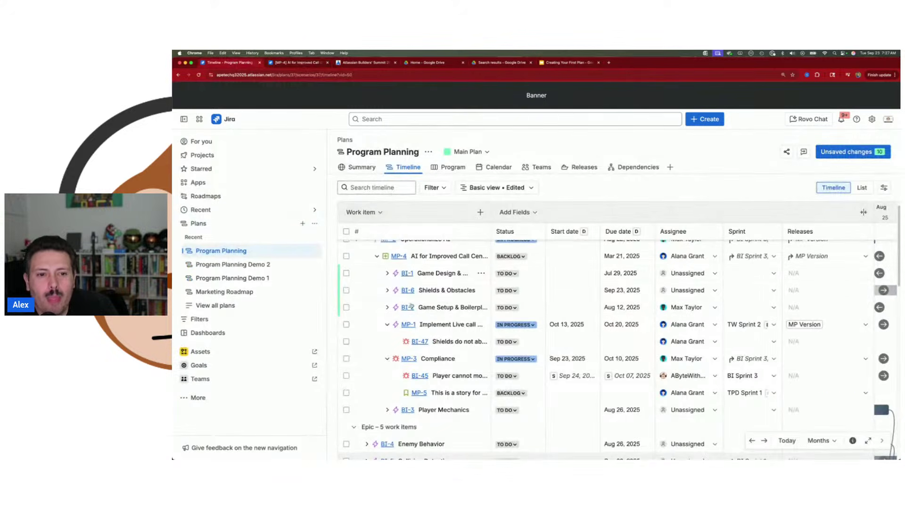
pyautogui.click(309, 65)
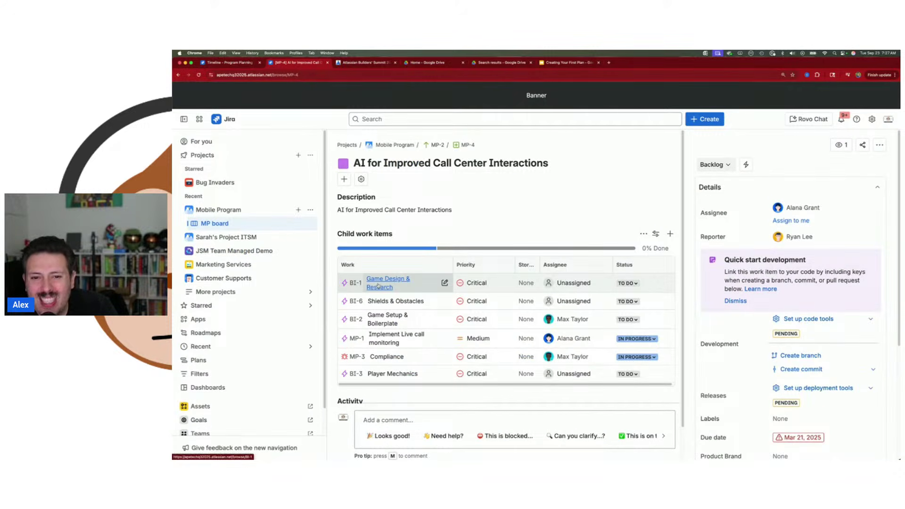
pyautogui.click(225, 65)
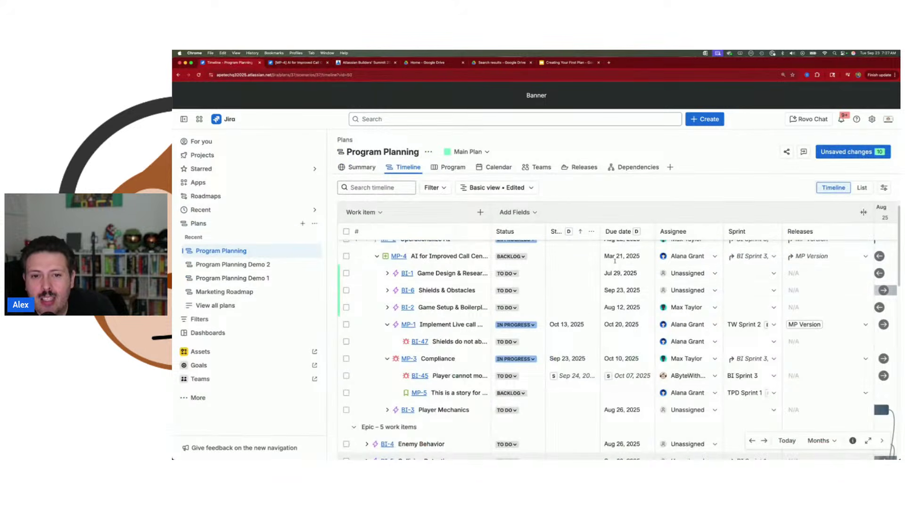
# Step: Switch to the Backup Plan scenario to compare its work items, and return to Main Plan
pyautogui.click(466, 152)
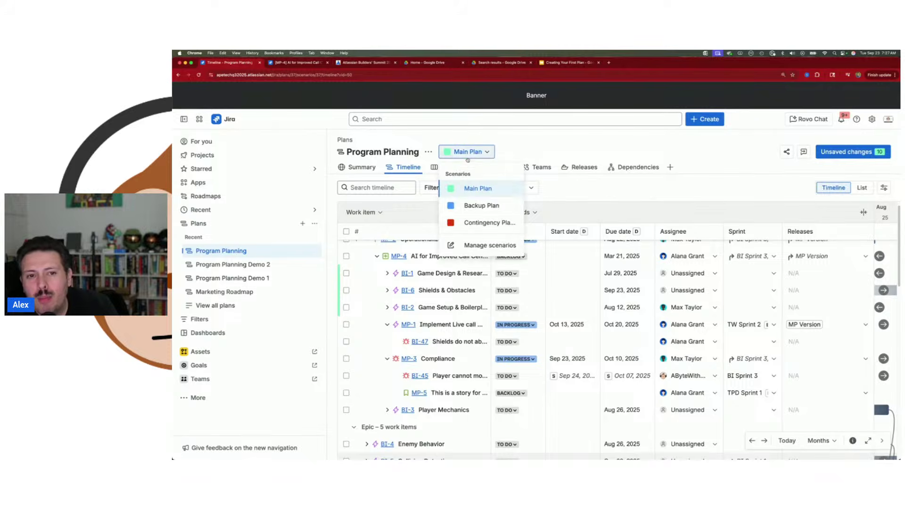
pyautogui.click(476, 204)
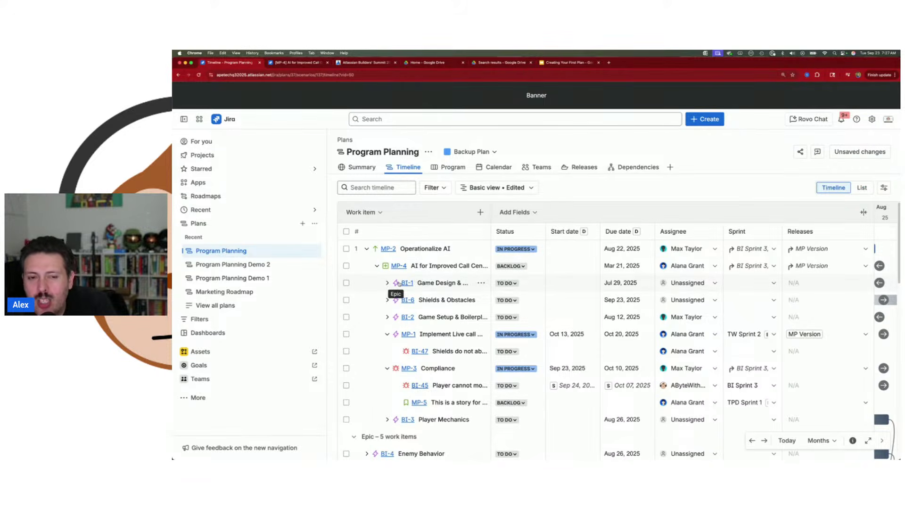
pyautogui.click(471, 152)
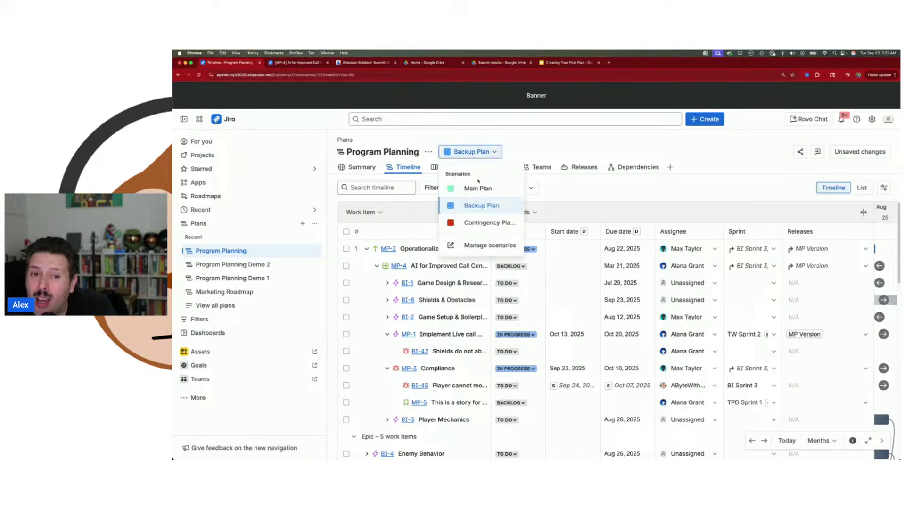
pyautogui.click(478, 187)
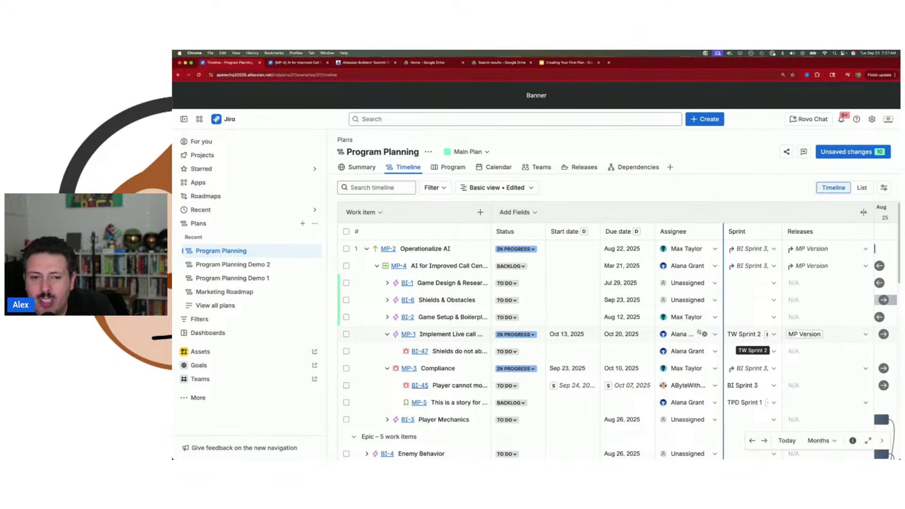
# Step: Discard all selected unsaved changes in the Main Plan scenario
pyautogui.click(843, 152)
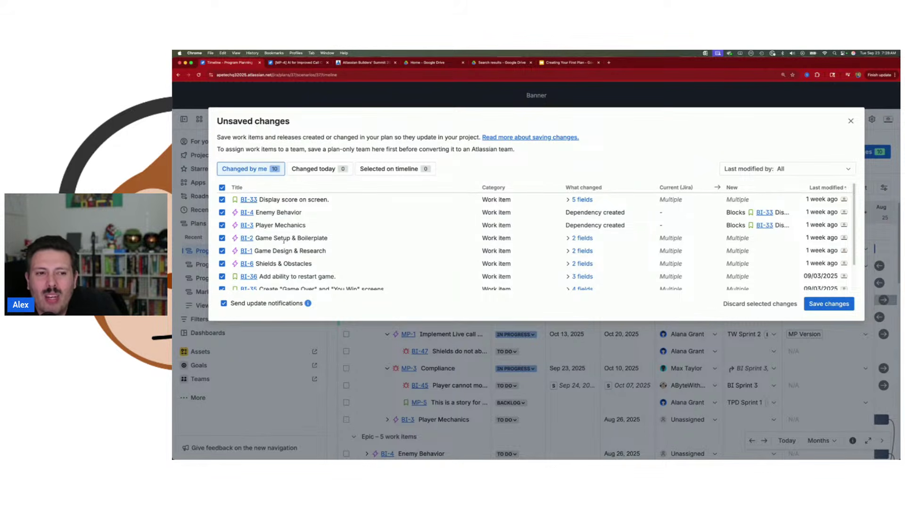
pyautogui.scroll(-2, 278, 226)
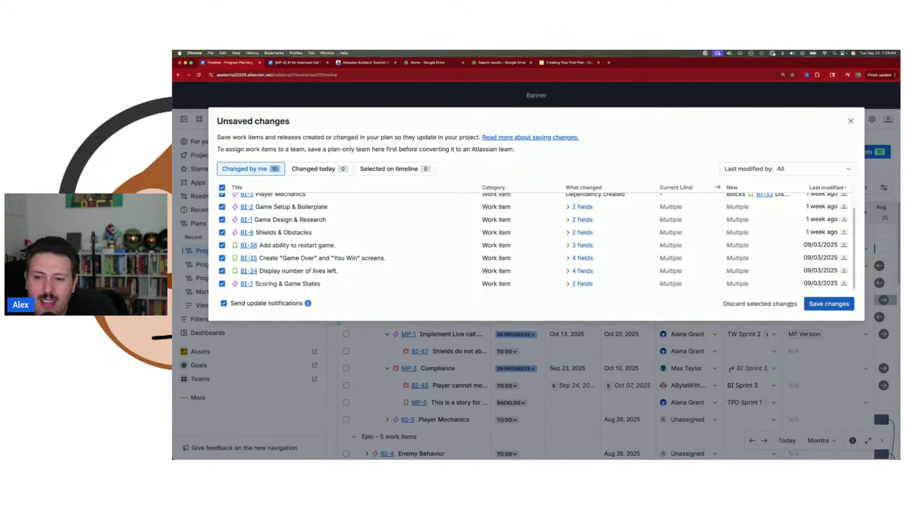
pyautogui.click(750, 303)
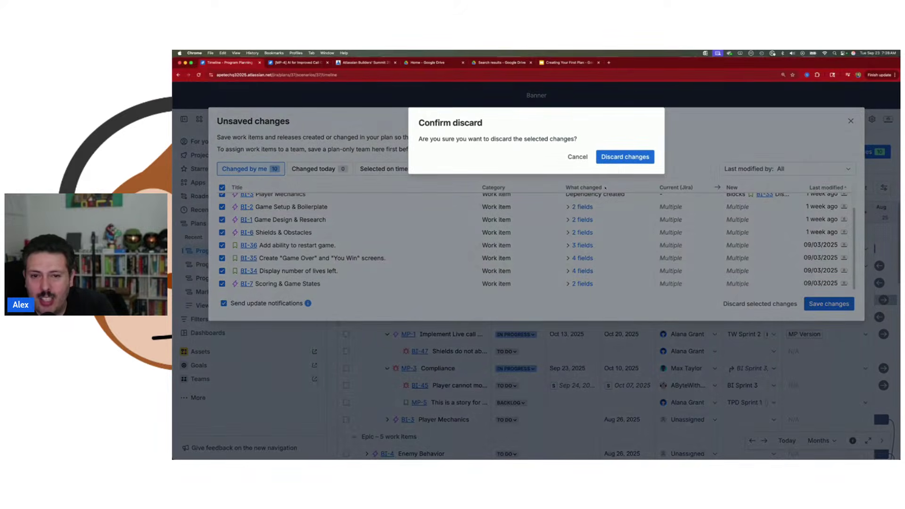
pyautogui.click(625, 157)
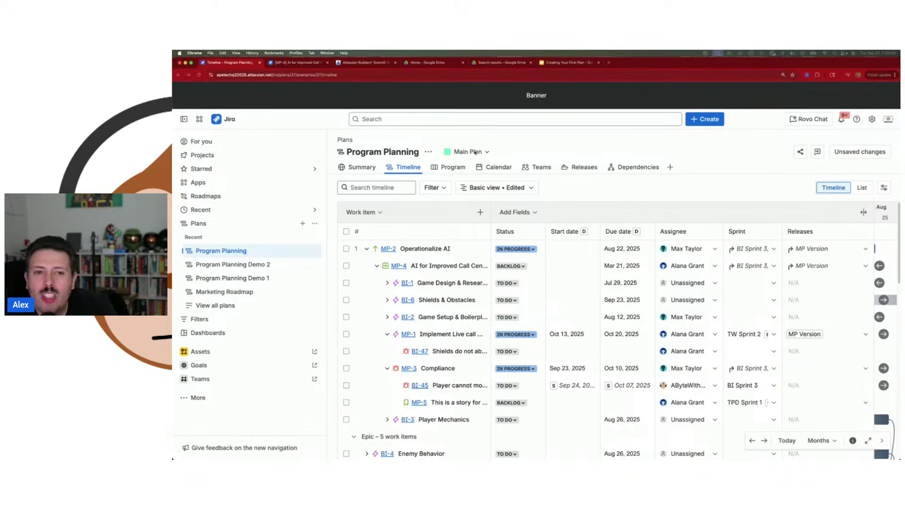
# Step: Delete the Contingency Plan (Blank) scenario in the Program Planning plan settings
pyautogui.click(427, 151)
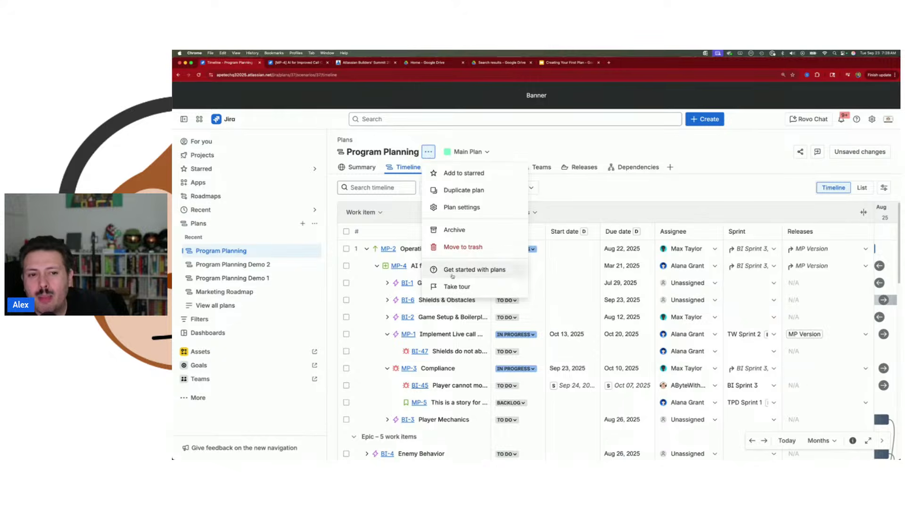
pyautogui.click(458, 208)
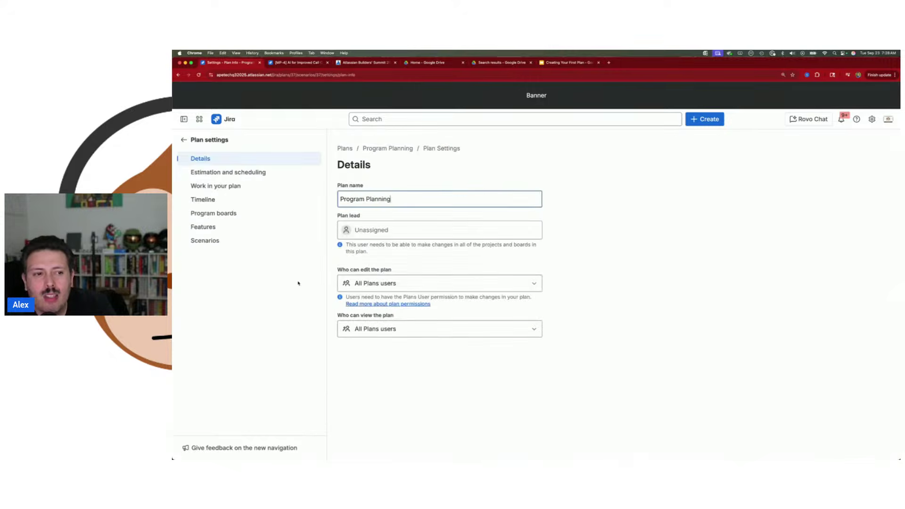
pyautogui.click(203, 241)
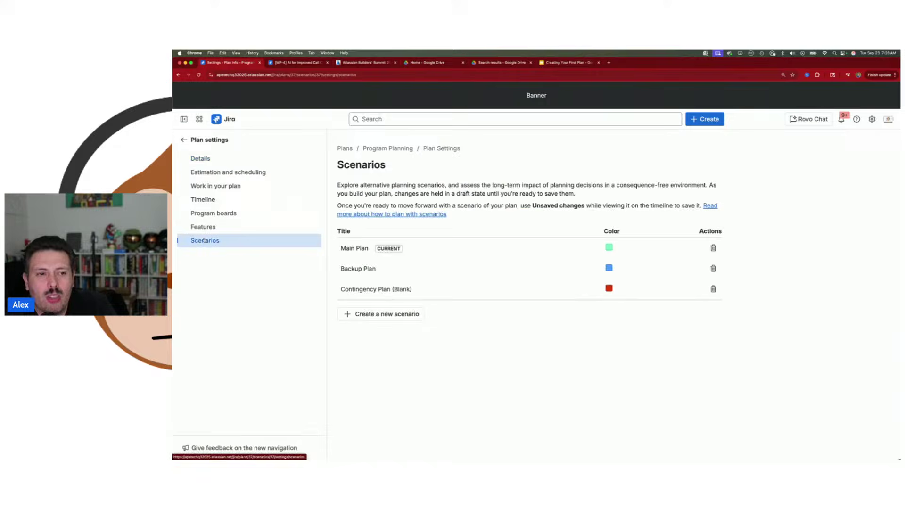
pyautogui.click(713, 289)
pyautogui.click(641, 167)
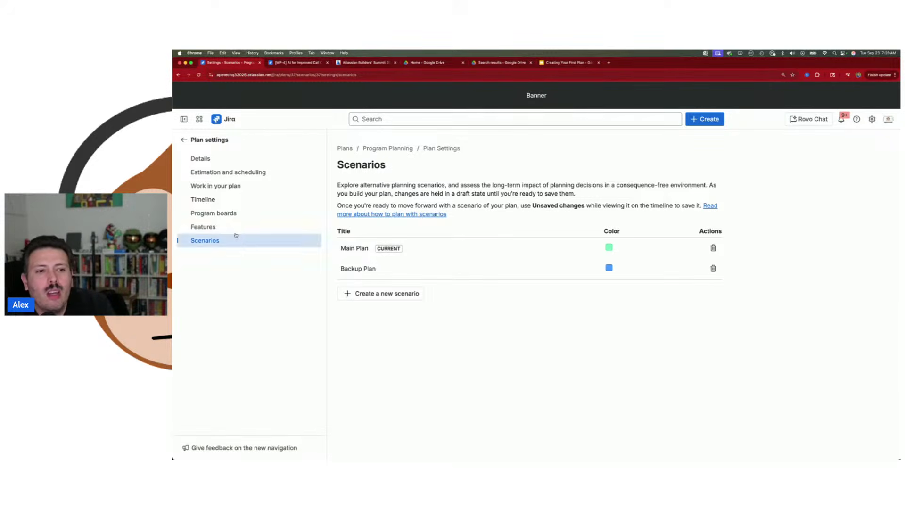
# Step: Check which features are enabled in the Program Planning and Marketing Roadmap plan settings, and return to the Marketing Roadmap timeline
pyautogui.click(204, 227)
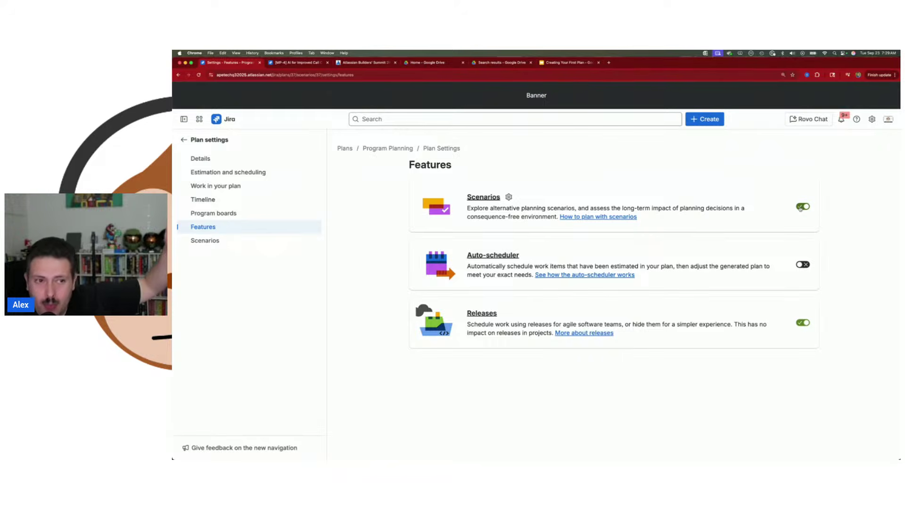
pyautogui.click(184, 139)
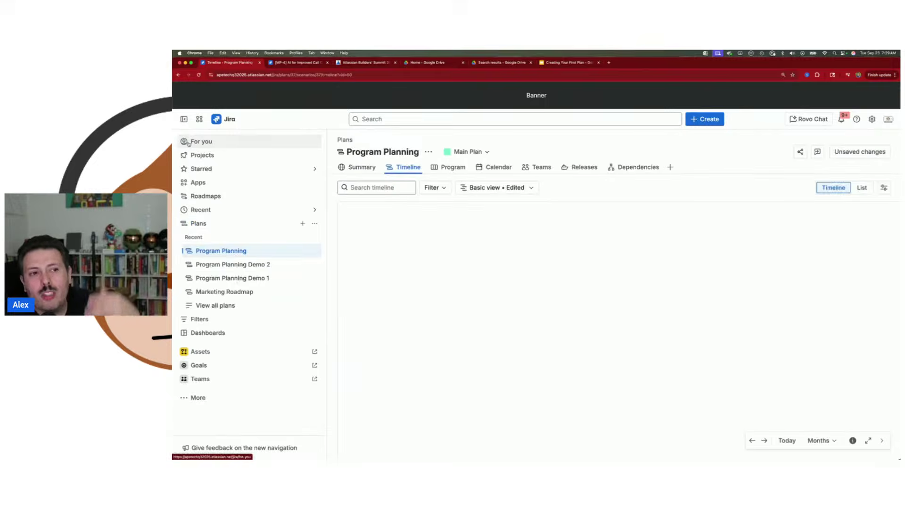
pyautogui.click(237, 292)
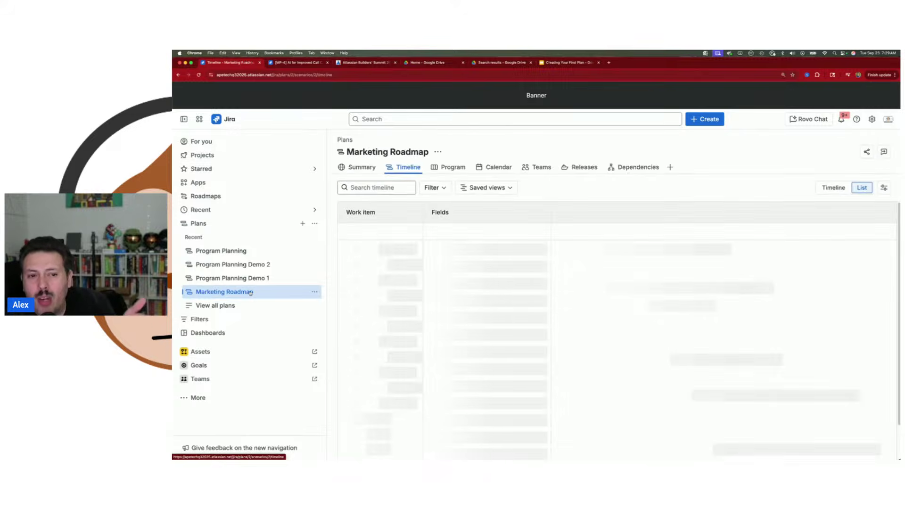
pyautogui.click(437, 151)
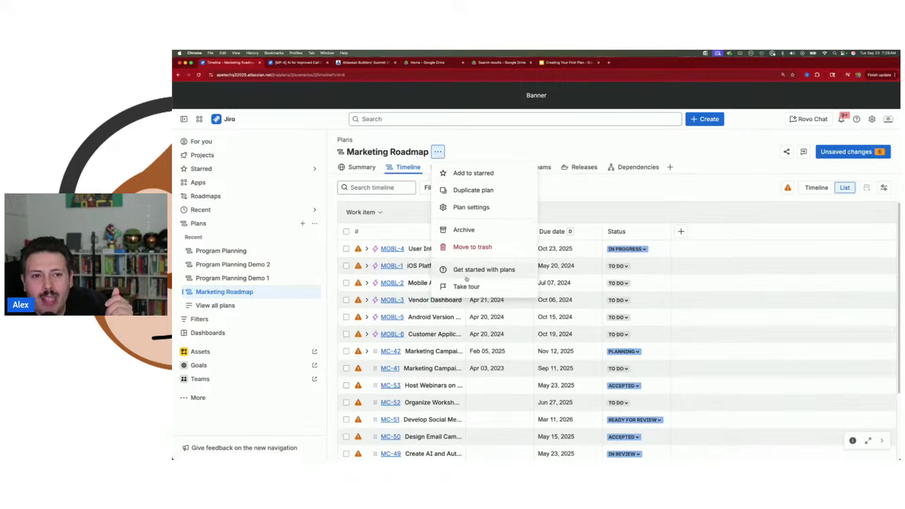
pyautogui.click(471, 207)
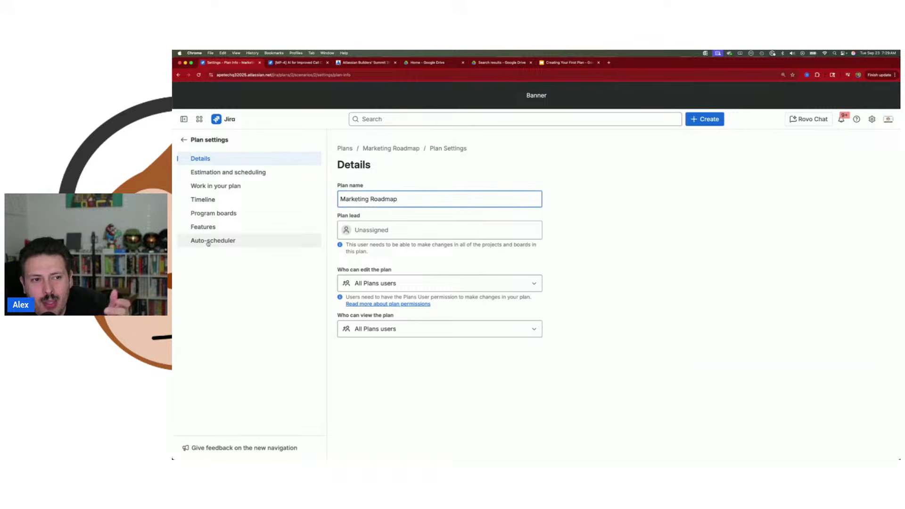
pyautogui.click(228, 228)
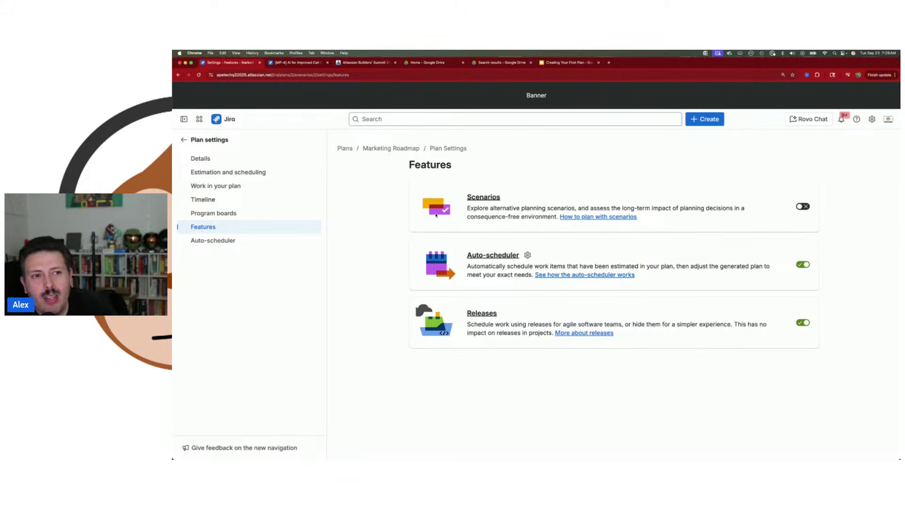
pyautogui.click(183, 139)
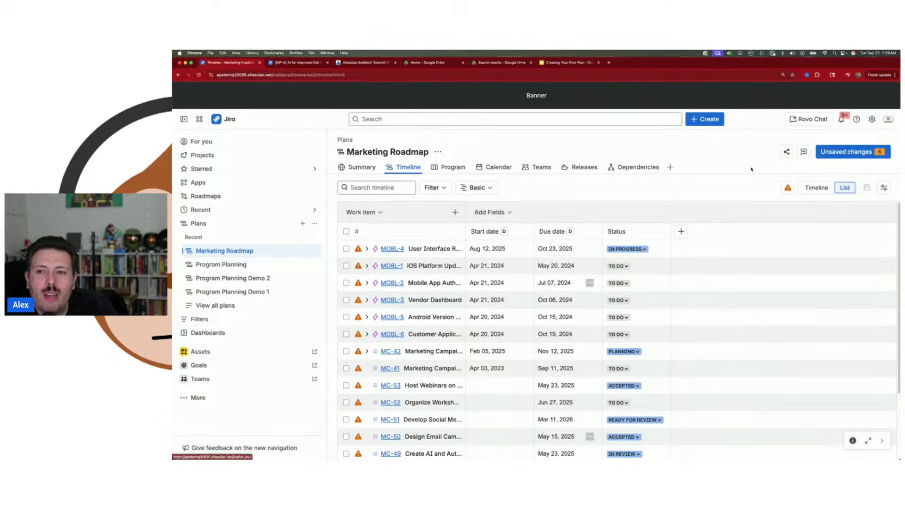
# Step: Examine the Plans global permissions in the Jira admin settings, especially Plans Administrator, and return to the Marketing Roadmap plan
pyautogui.click(872, 120)
pyautogui.click(698, 235)
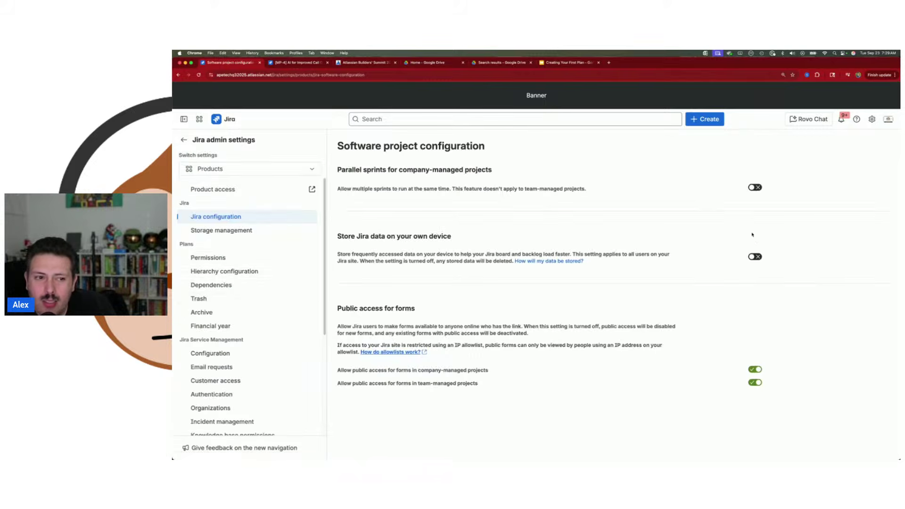
pyautogui.click(212, 262)
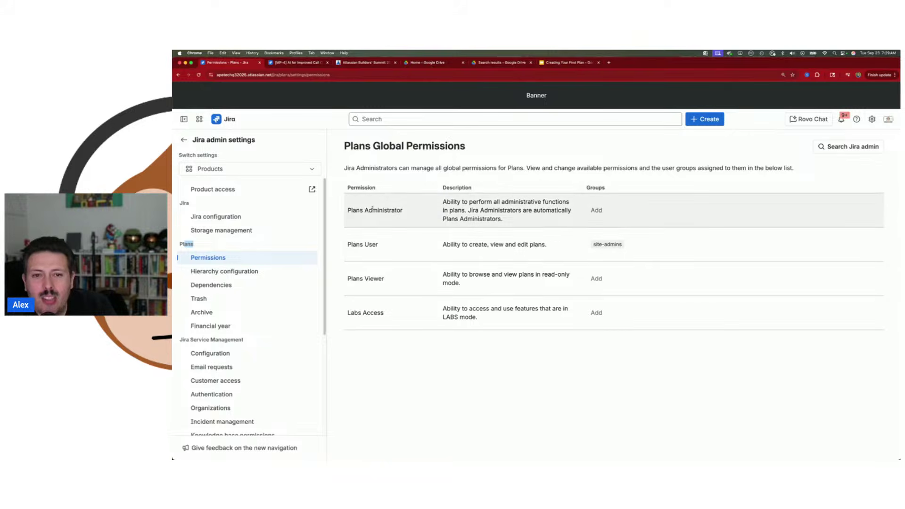
pyautogui.moveTo(372, 210); pyautogui.dragTo(413, 212)
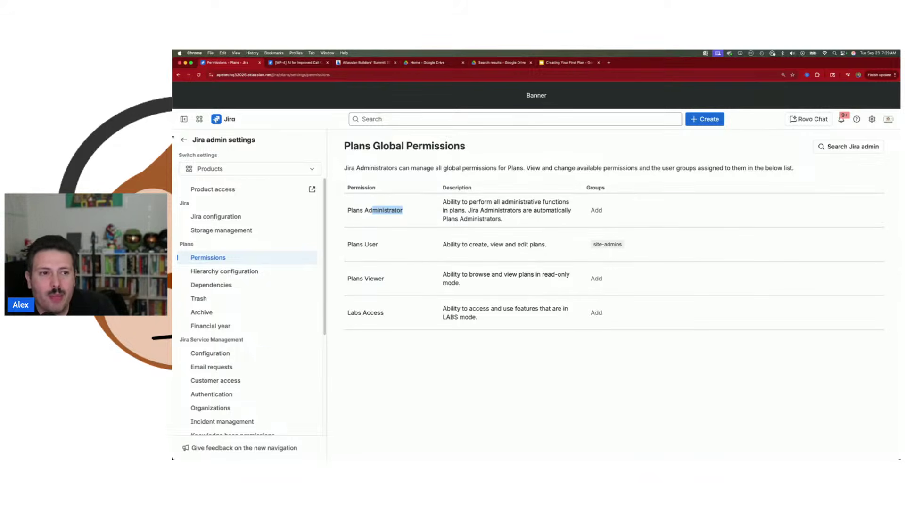
pyautogui.click(182, 140)
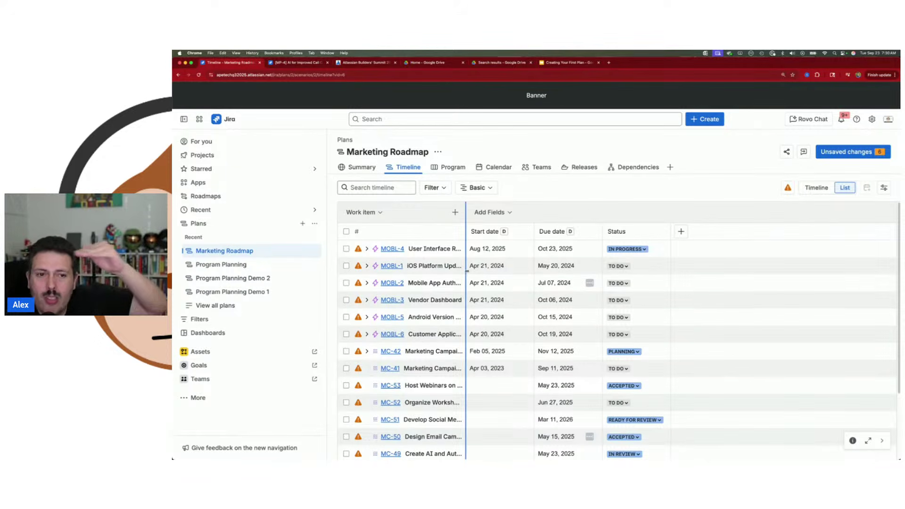
# Step: Reopen the Program Planning plan, switch it to the Backup Plan scenario, and display the list of available scenarios
pyautogui.click(224, 266)
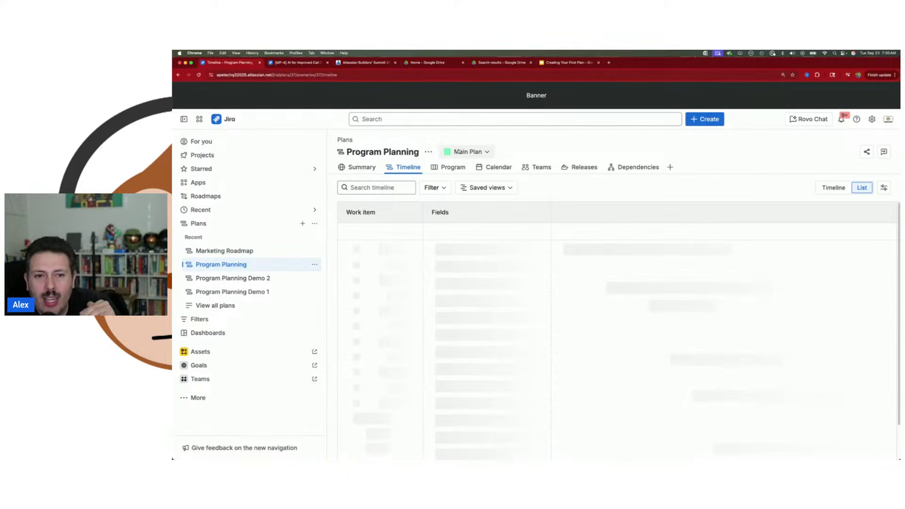
pyautogui.click(459, 153)
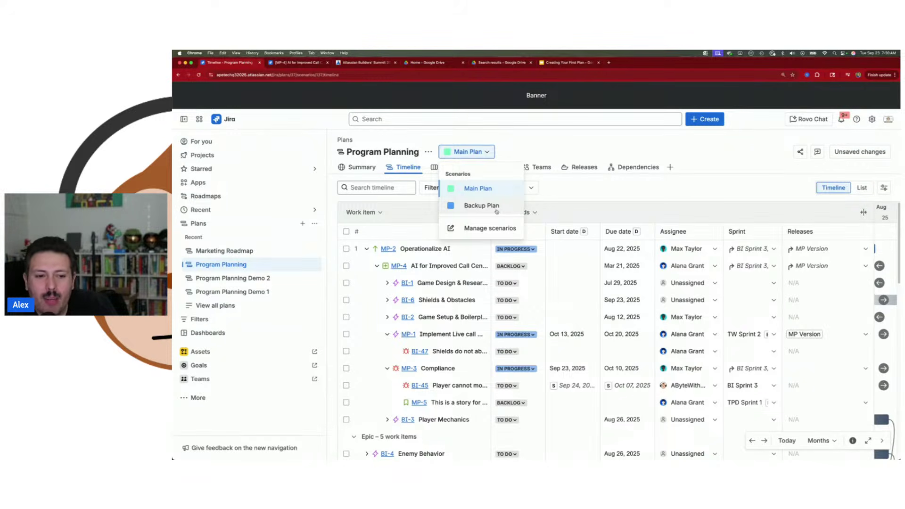
pyautogui.click(494, 205)
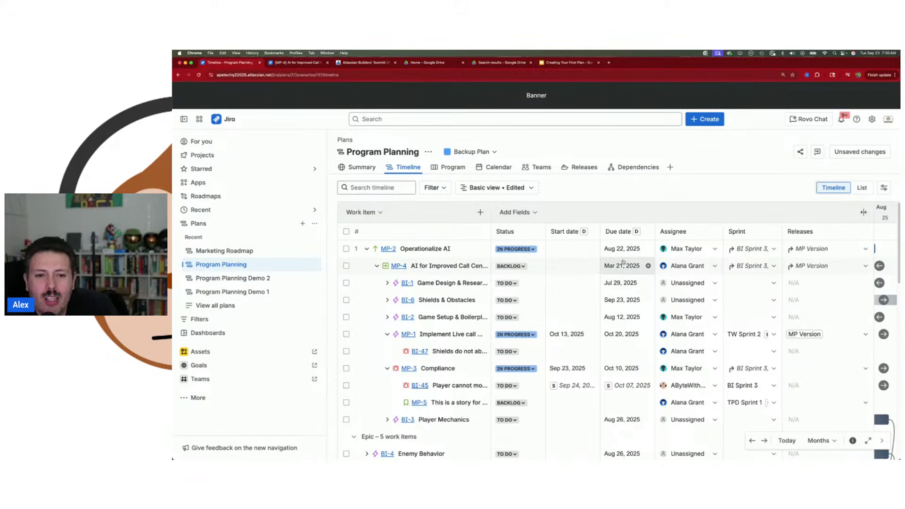
pyautogui.click(471, 152)
pyautogui.click(472, 152)
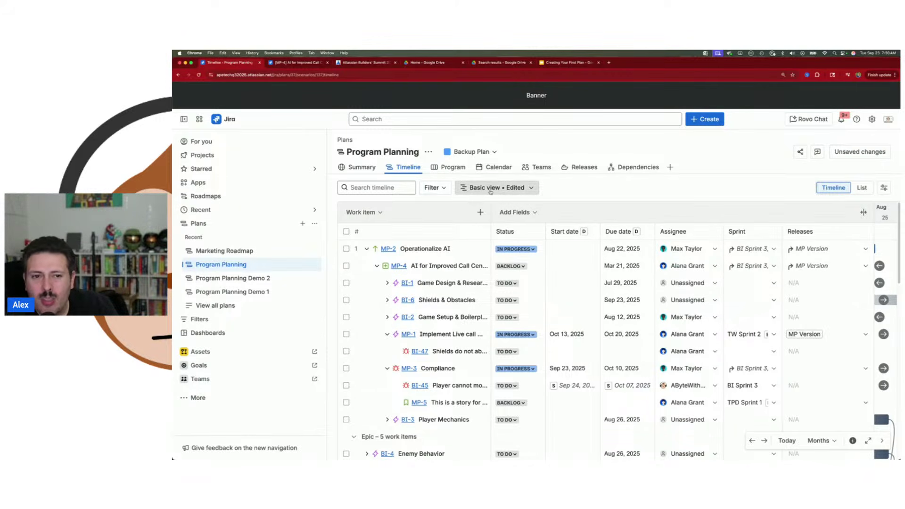
pyautogui.click(463, 151)
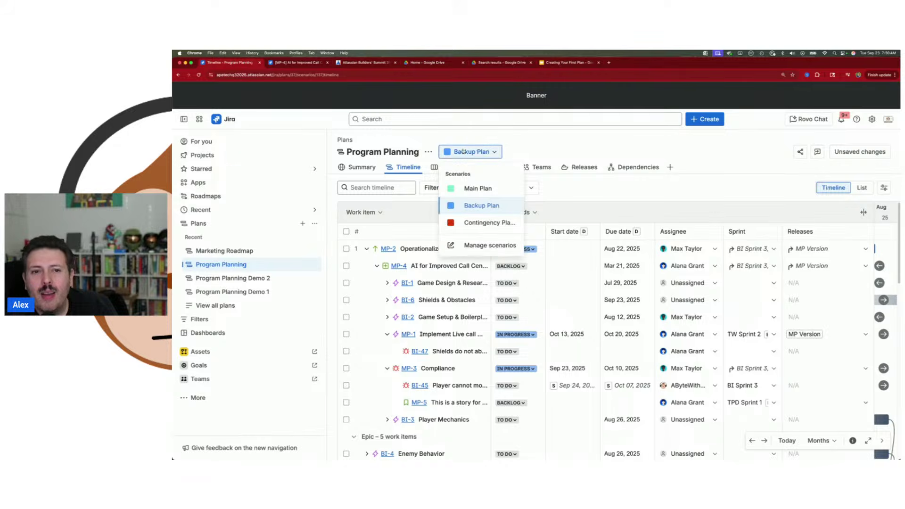
# Step: Switch to the Creating Your First Plan presentation and display the Atlassian Builders' Summit slide
pyautogui.click(476, 152)
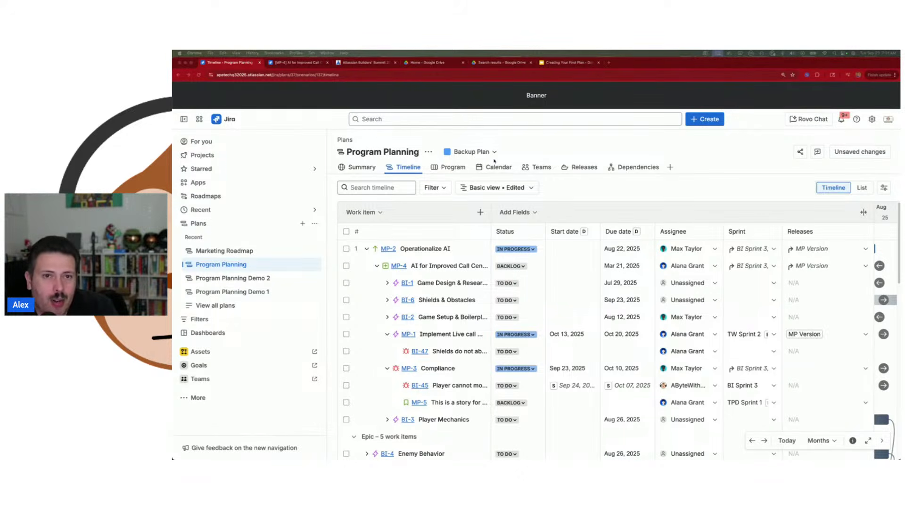
pyautogui.click(576, 64)
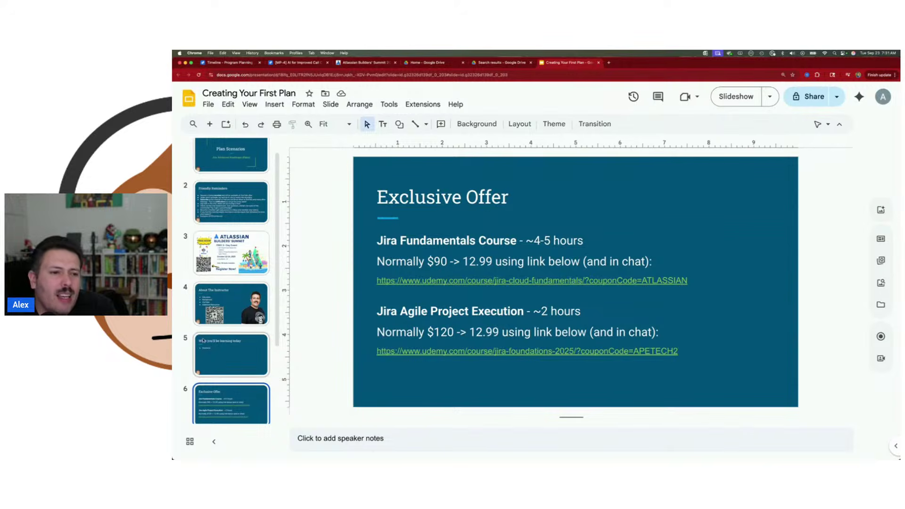
pyautogui.scroll(1, 231, 306)
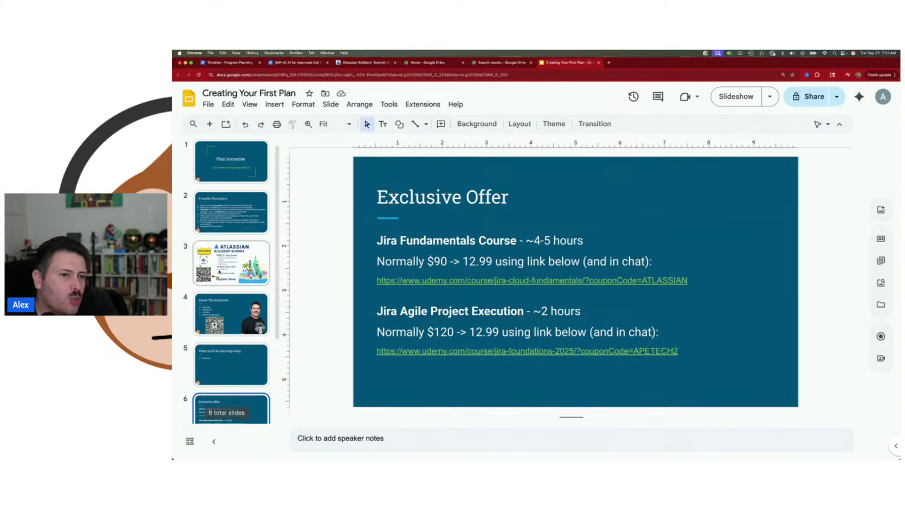
pyautogui.click(237, 273)
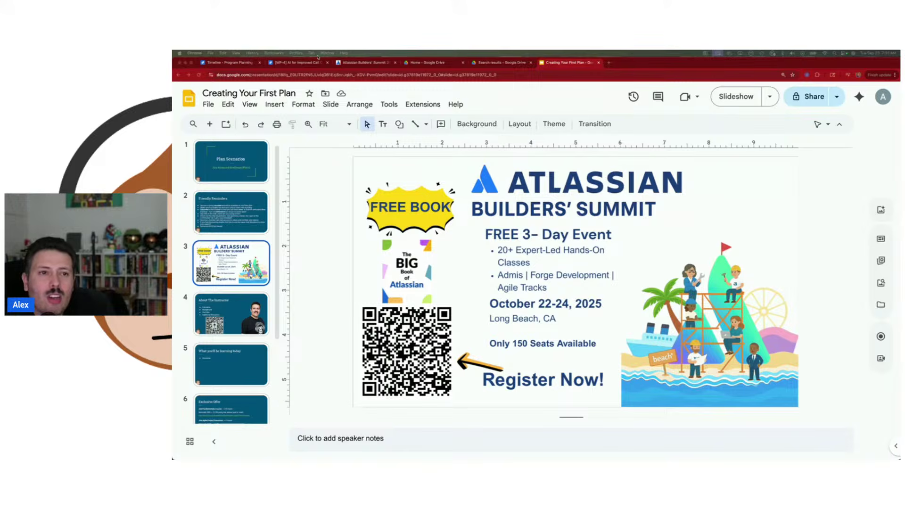
# Step: Examine the conference schedule and detailed agenda on the Builders' Summit website, especially the October 22 opening keynote and reception
pyautogui.click(360, 63)
pyautogui.scroll(-5, 554, 306)
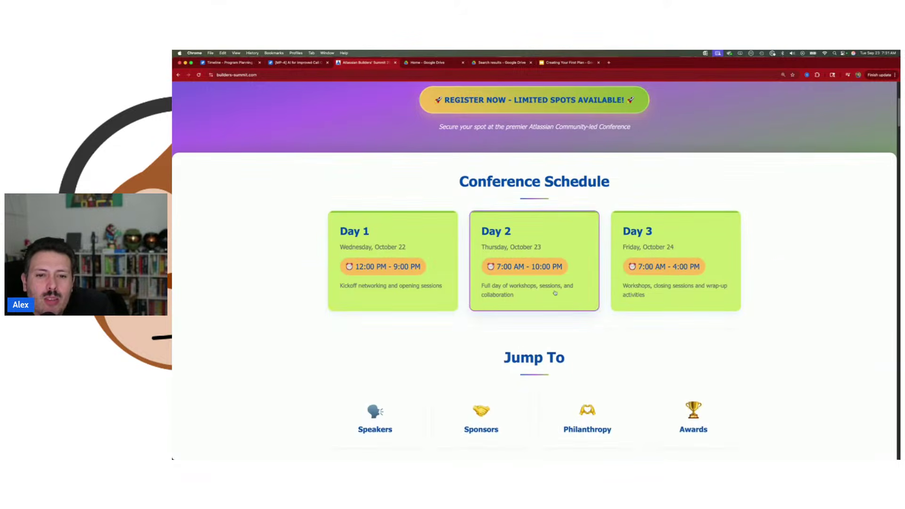
pyautogui.click(546, 255)
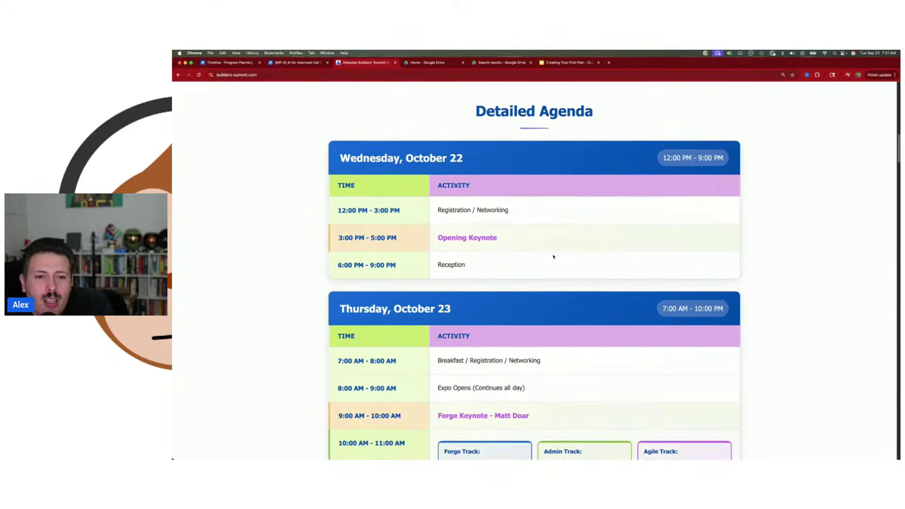
pyautogui.scroll(1, 573, 254)
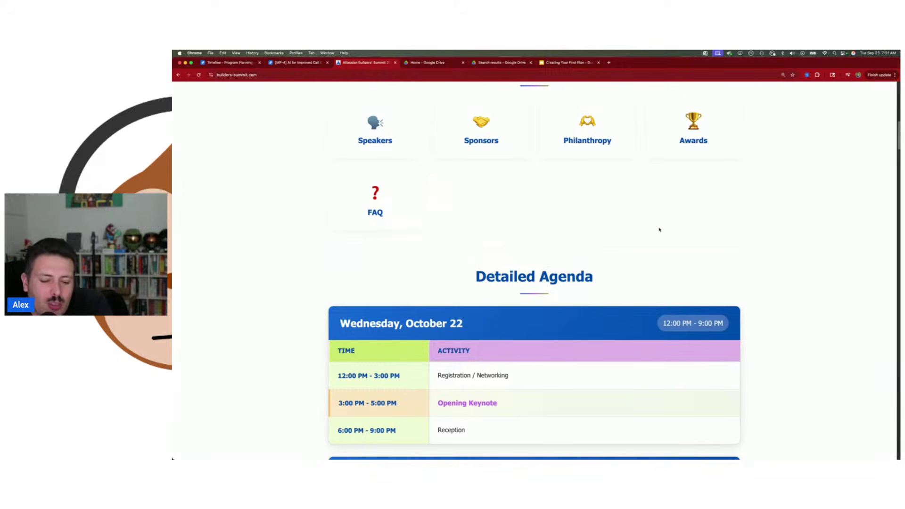
pyautogui.scroll(-3, 659, 229)
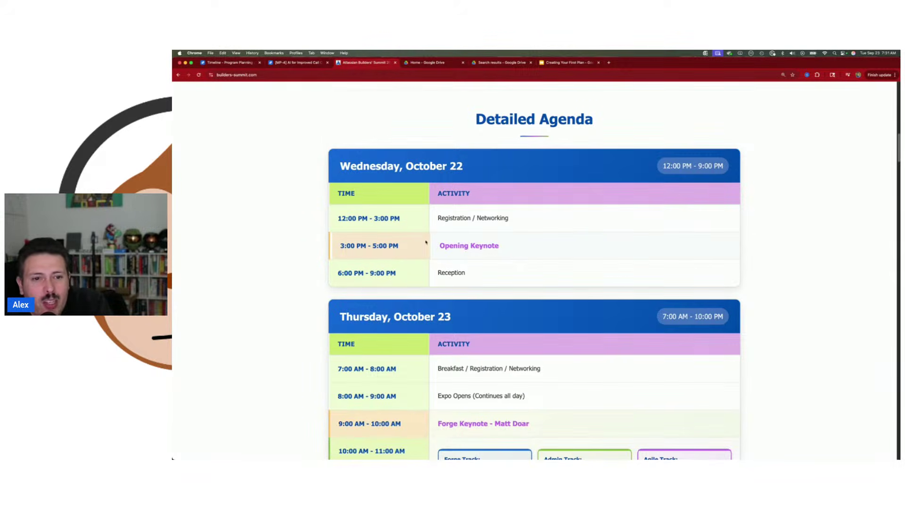
pyautogui.moveTo(439, 245); pyautogui.dragTo(538, 249)
pyautogui.click(482, 250)
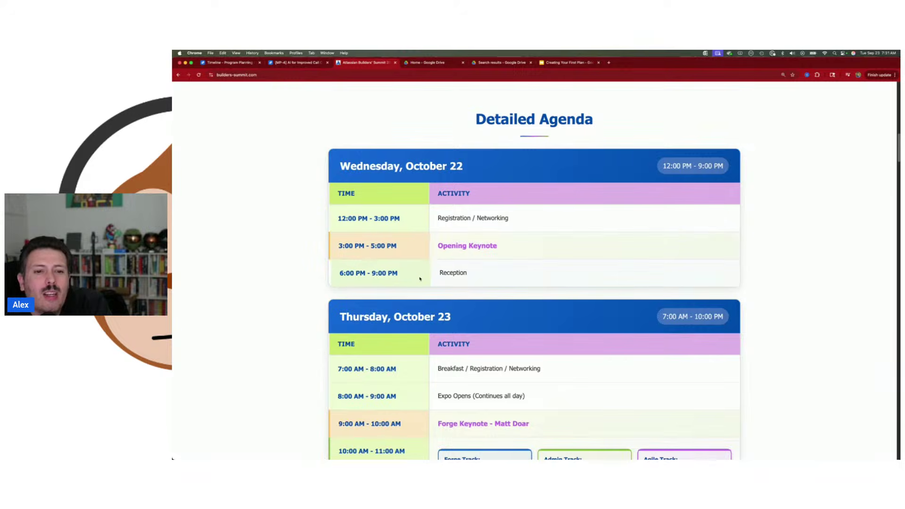
pyautogui.moveTo(437, 273); pyautogui.dragTo(546, 274)
pyautogui.click(545, 275)
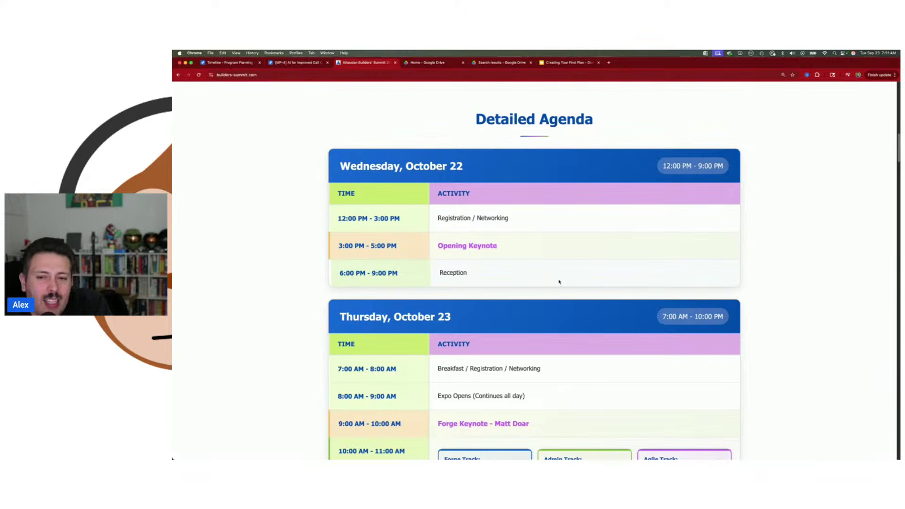
pyautogui.scroll(-3, 557, 277)
pyautogui.scroll(3, 558, 275)
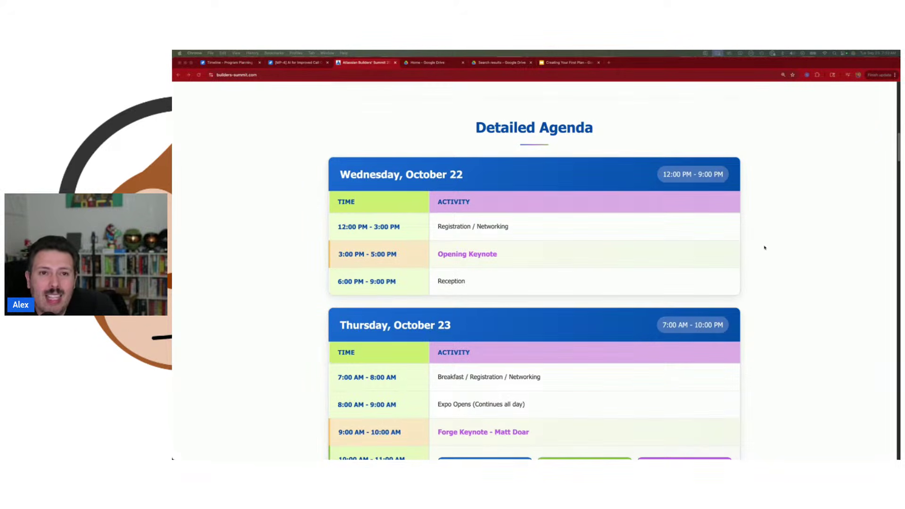
# Step: Look through the October 23 track sessions and the Speakers section of the Builders' Summit website
pyautogui.scroll(5, 701, 320)
pyautogui.scroll(-6, 700, 325)
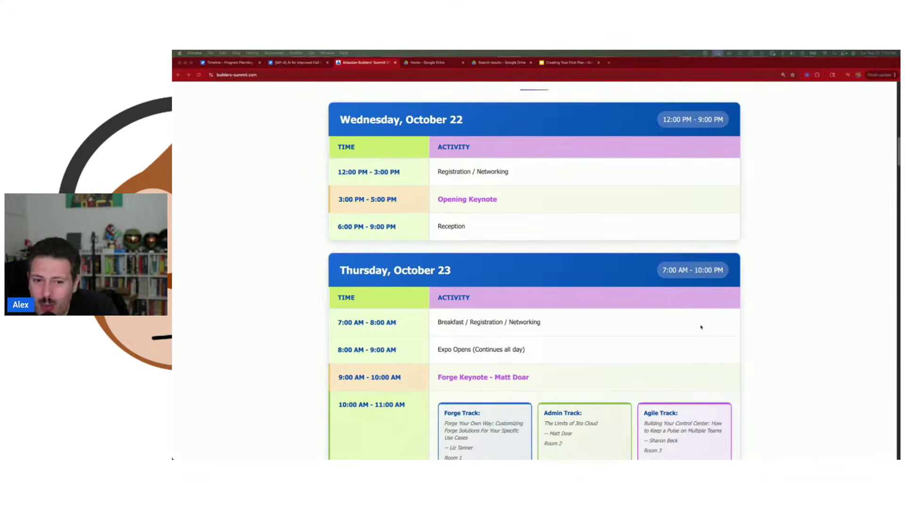
pyautogui.scroll(-2, 700, 327)
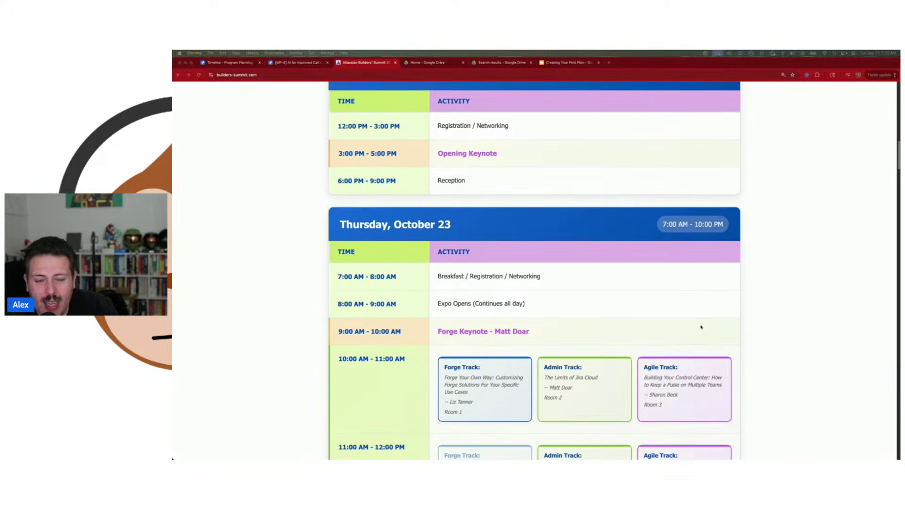
pyautogui.scroll(-2, 701, 327)
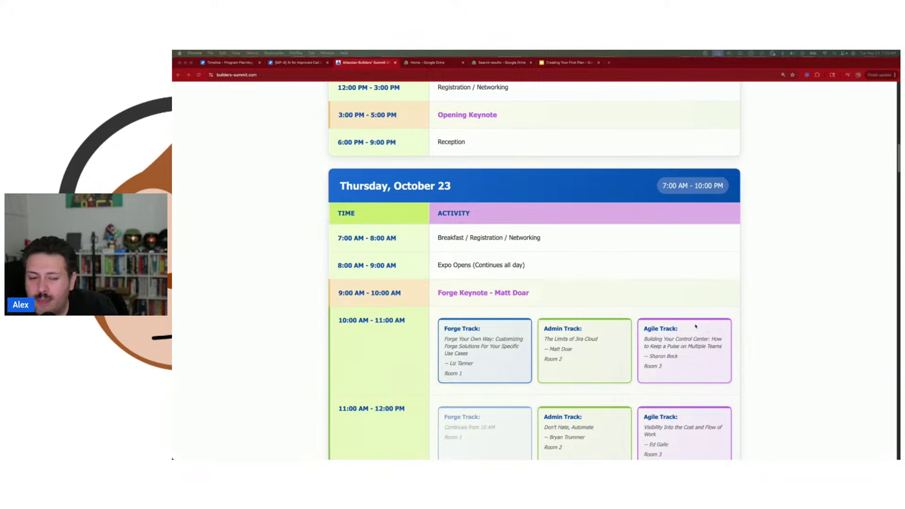
pyautogui.scroll(-20, 695, 325)
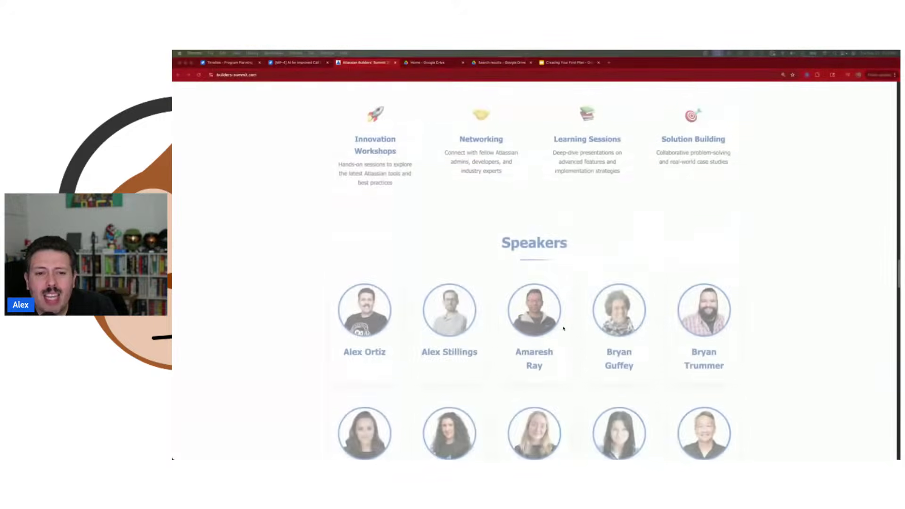
pyautogui.scroll(-10, 564, 328)
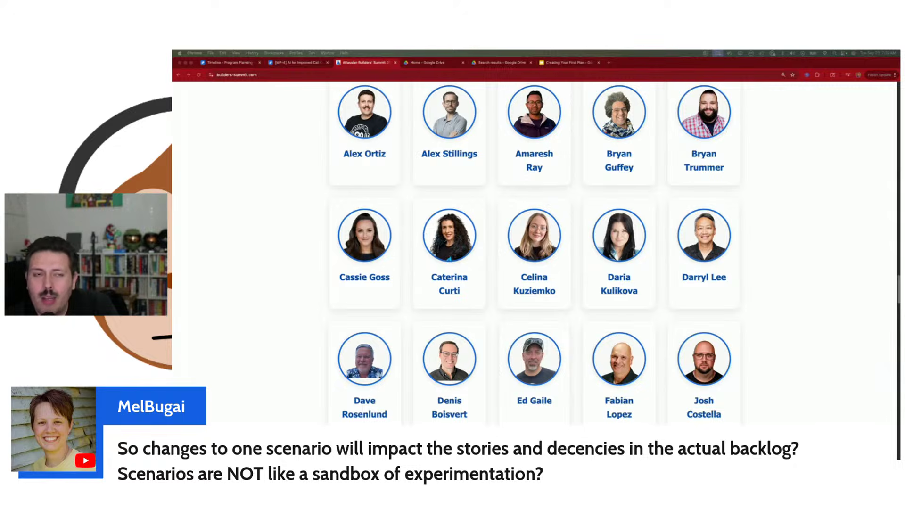
# Step: Return to the Program Planning timeline in Jira and assign story BI-13 under Game Design & Research to the first currently assigned person
pyautogui.click(210, 64)
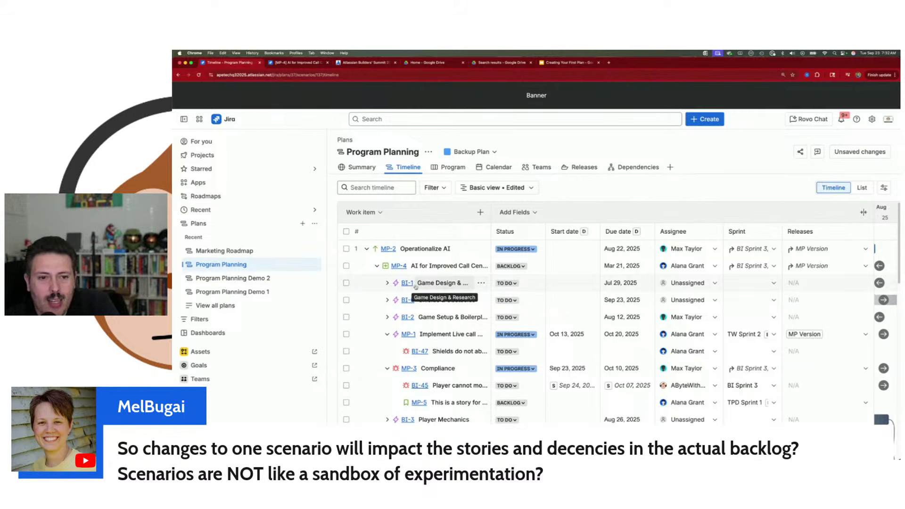
pyautogui.click(387, 283)
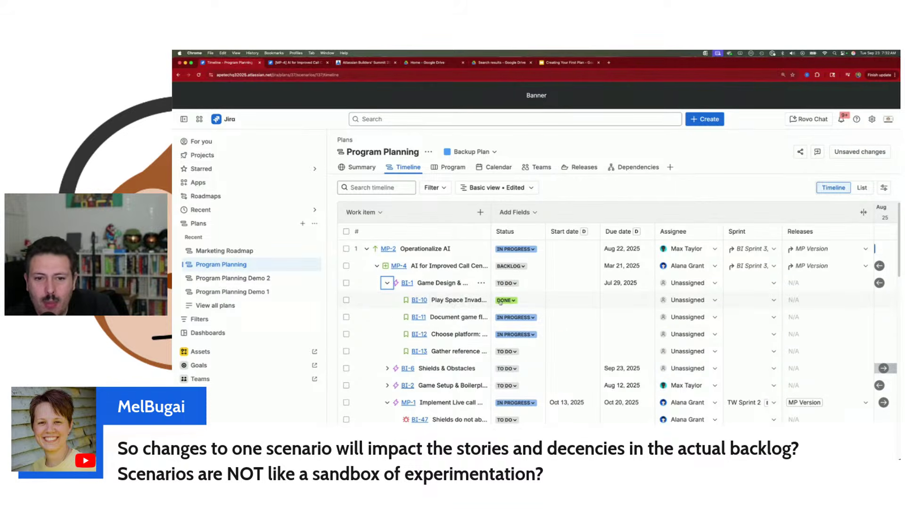
pyautogui.click(691, 351)
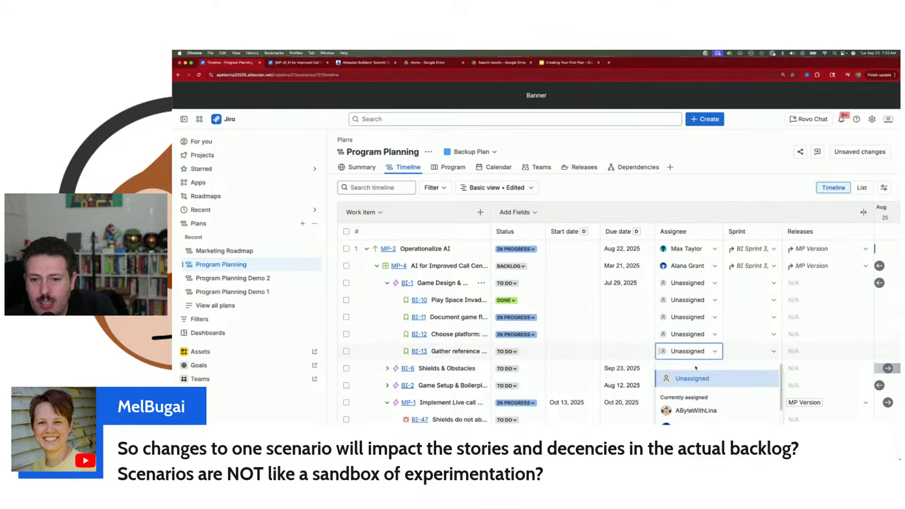
pyautogui.click(696, 411)
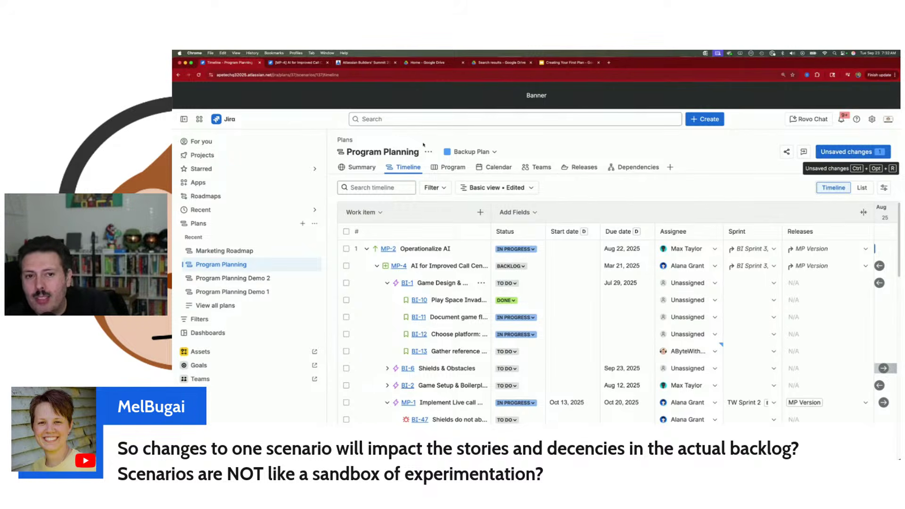
# Step: View the Main Plan scenario for comparison and return to the Backup Plan scenario
pyautogui.click(469, 151)
pyautogui.click(484, 185)
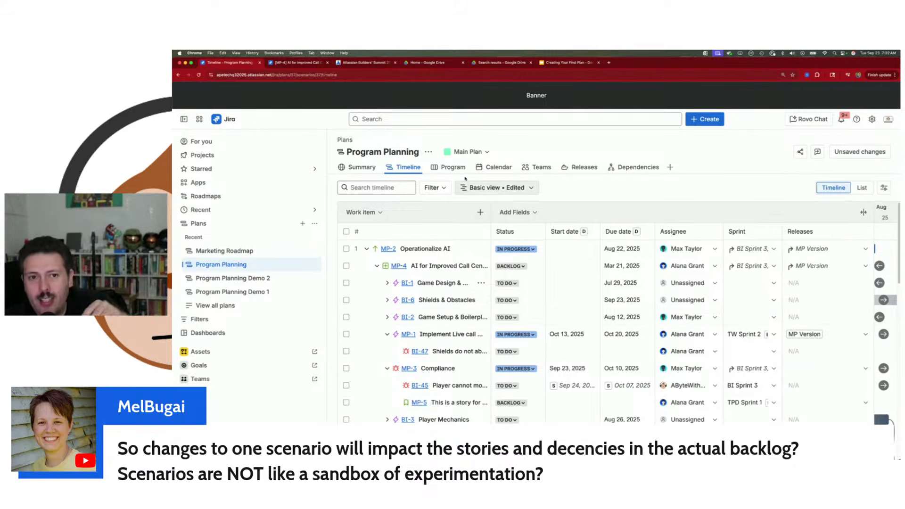
pyautogui.click(468, 151)
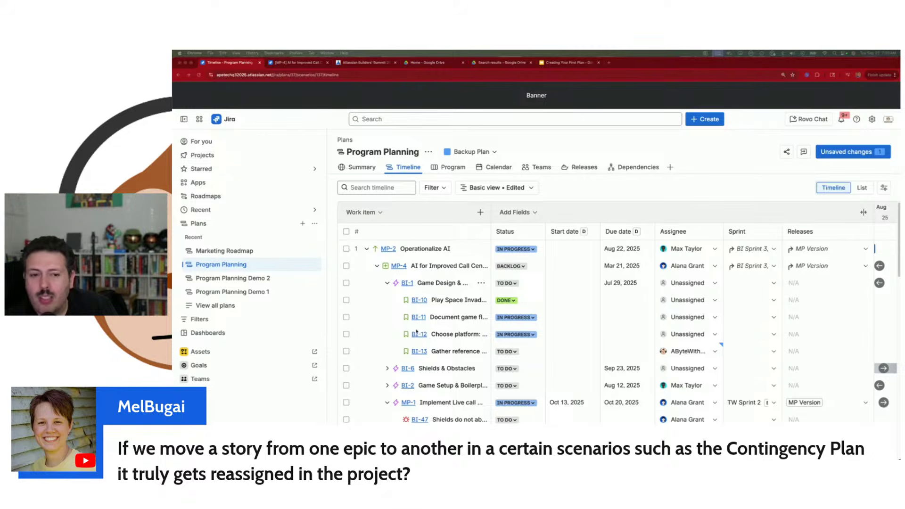
# Step: Move story BI-10 from the Game Design & Research epic to the Shields & Obstacles epic in Backup Plan
pyautogui.click(425, 300)
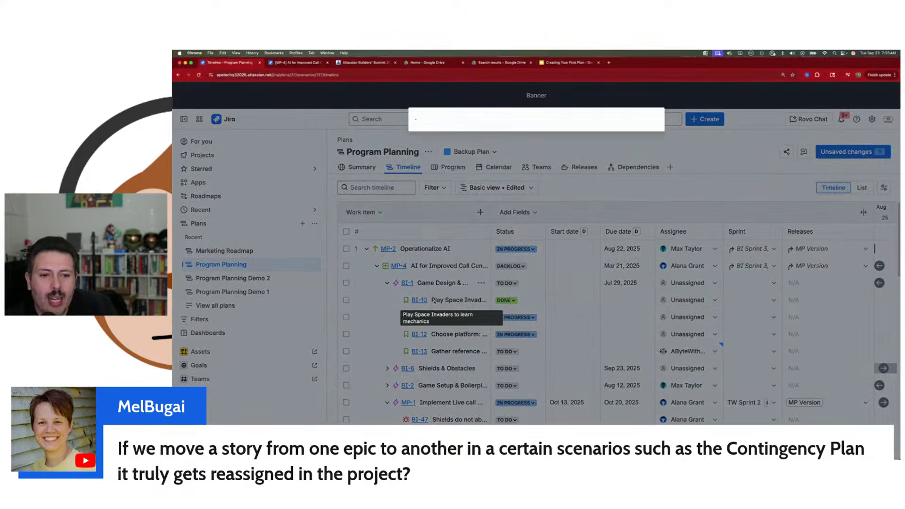
pyautogui.click(643, 124)
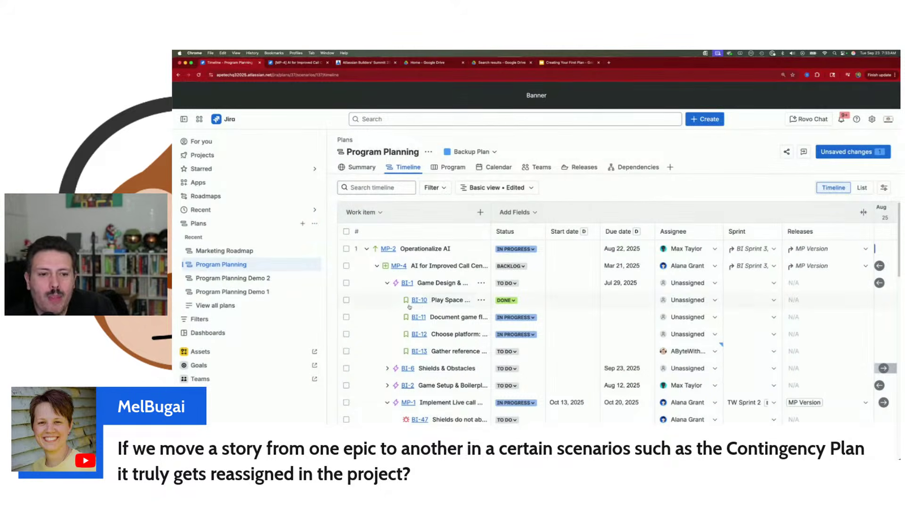
pyautogui.moveTo(393, 302); pyautogui.dragTo(426, 373)
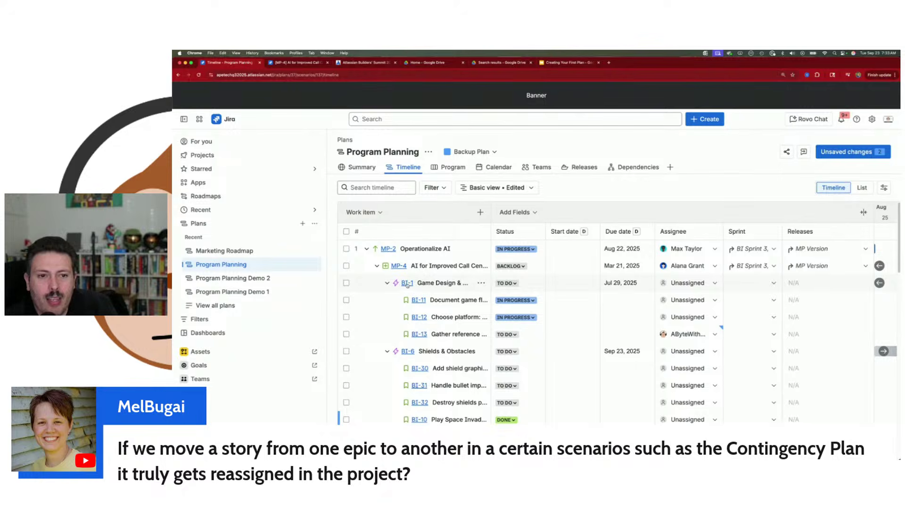
# Step: Check the stories under Game Design & Research in the Main Plan scenario, and switch back to Backup Plan
pyautogui.click(469, 151)
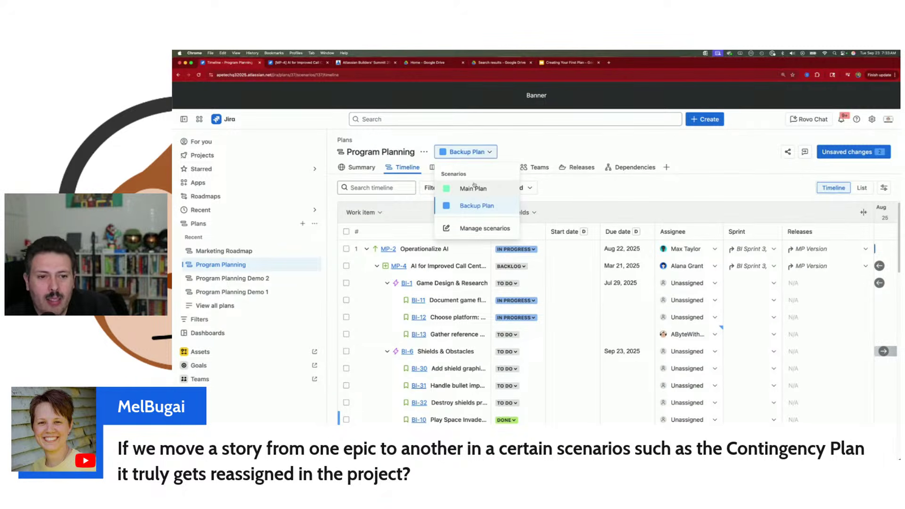
pyautogui.click(473, 188)
pyautogui.click(386, 283)
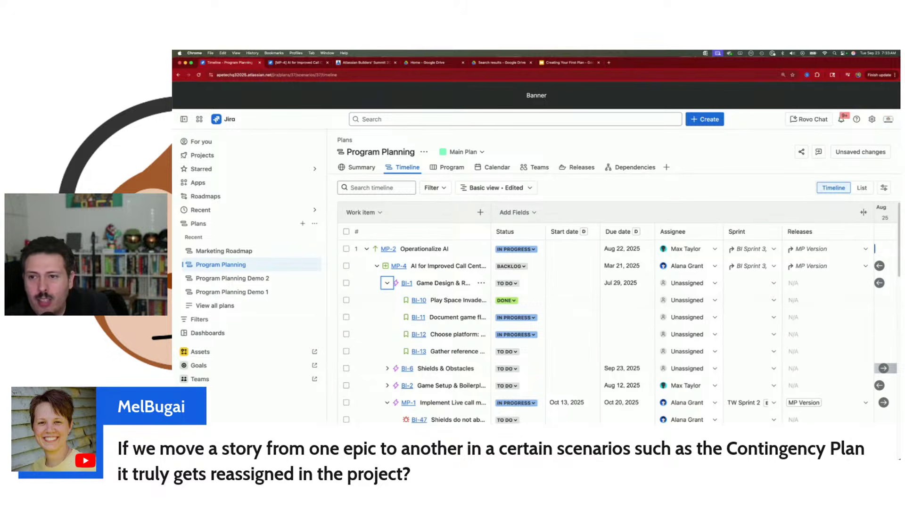
pyautogui.click(362, 168)
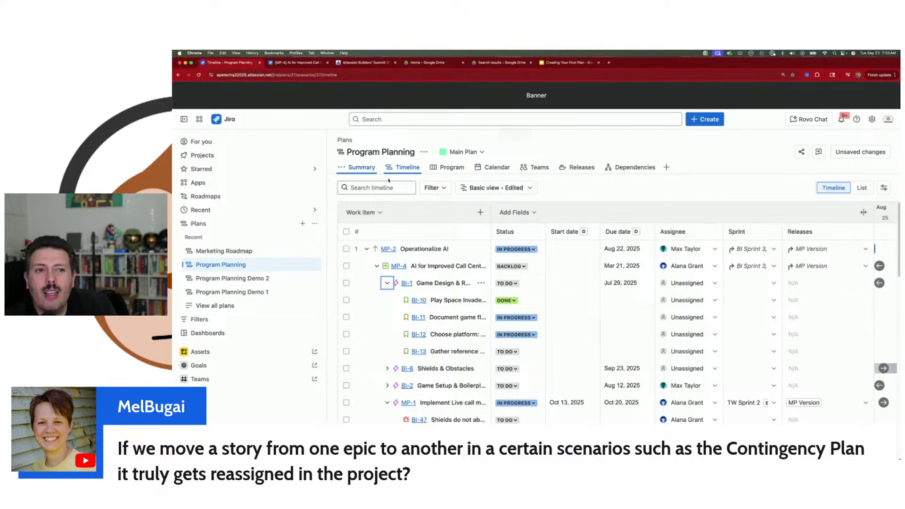
pyautogui.click(462, 151)
pyautogui.click(475, 204)
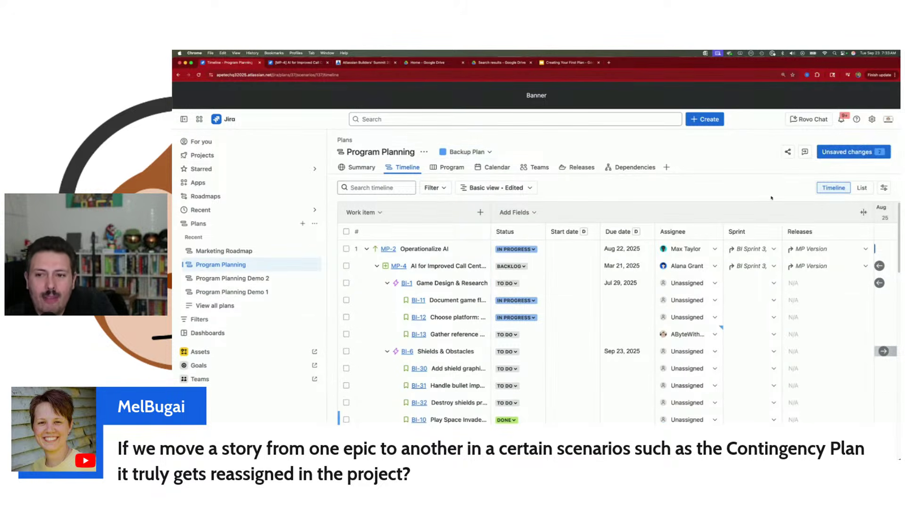
# Step: Review the changed fields of BI-10 among Backup Plan's unsaved changes, and save the BI-10 and BI-13 changes to Jira
pyautogui.click(846, 152)
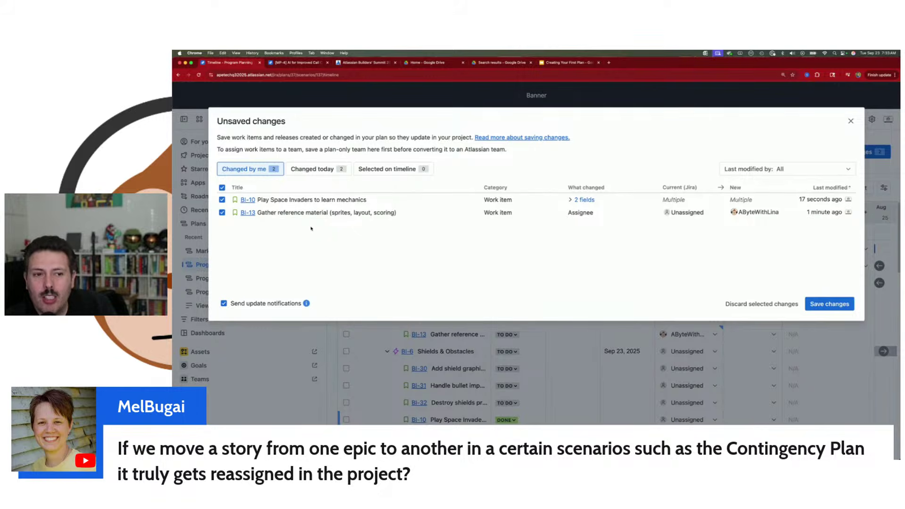
pyautogui.click(583, 200)
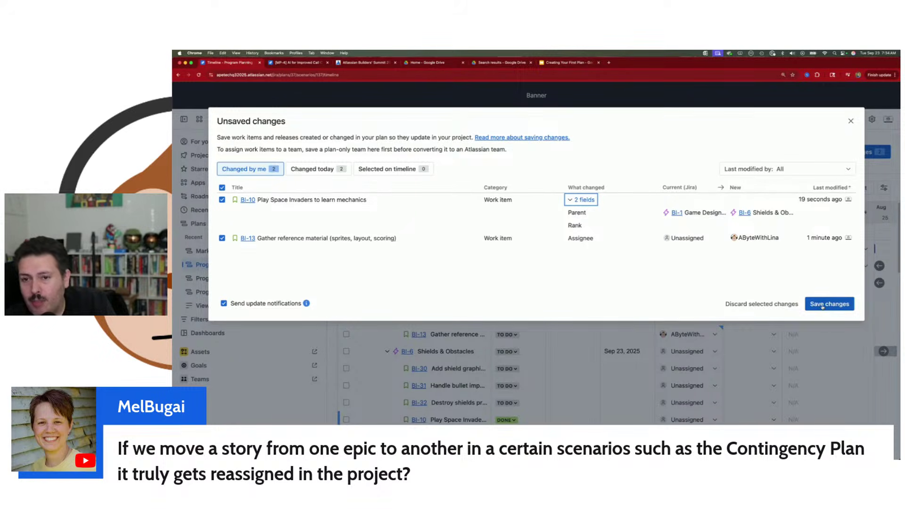
pyautogui.click(851, 122)
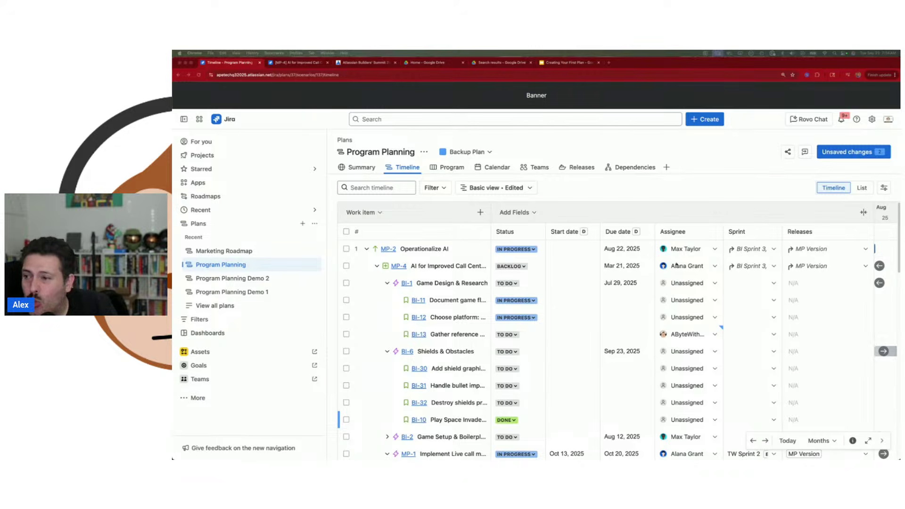
pyautogui.click(835, 153)
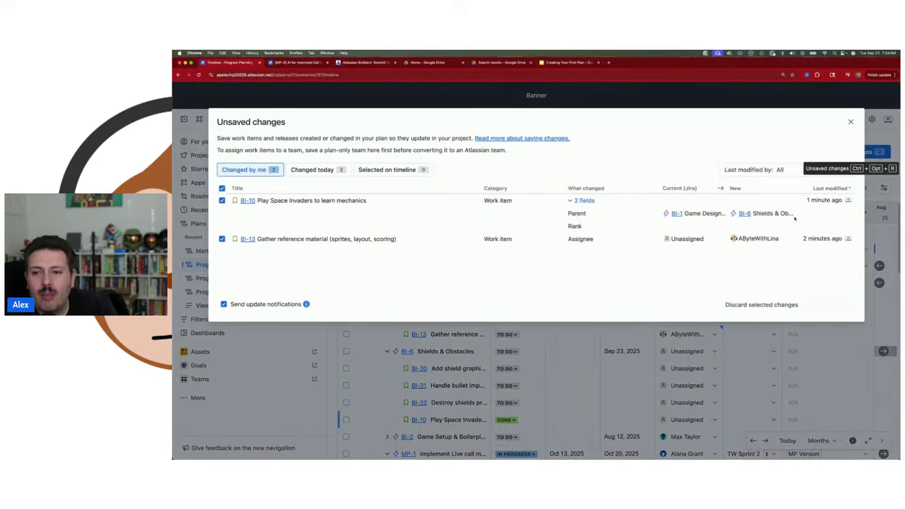
pyautogui.click(843, 305)
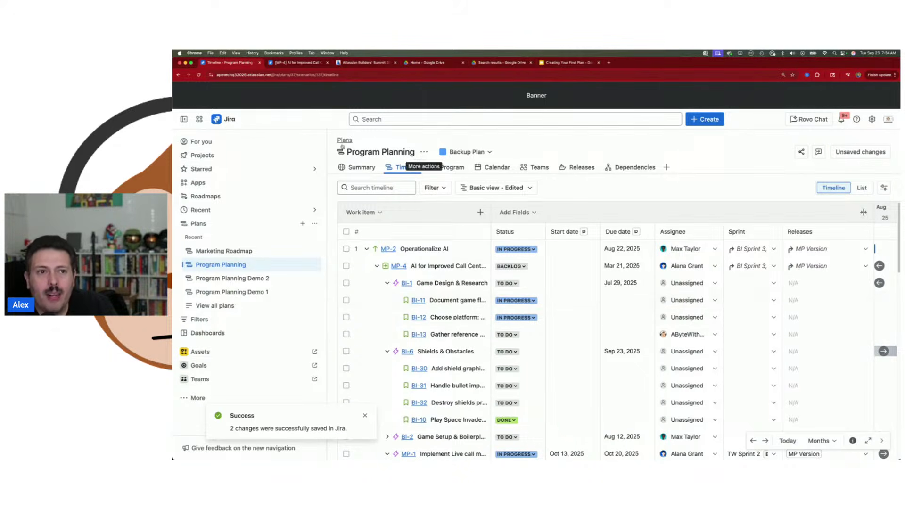
# Step: Switch to the presentation, show the Apetech Community Led Courses slide, and highlight the October to December courses
pyautogui.click(579, 64)
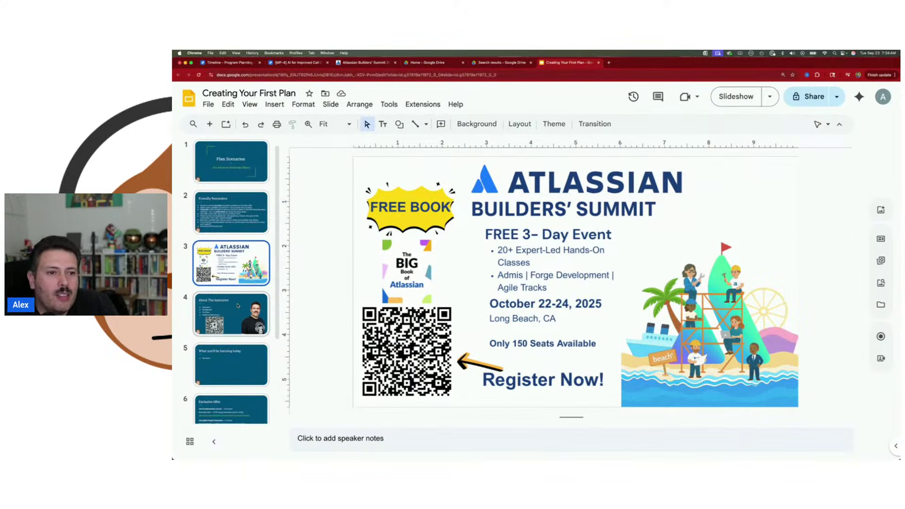
pyautogui.scroll(-3, 229, 371)
pyautogui.click(228, 372)
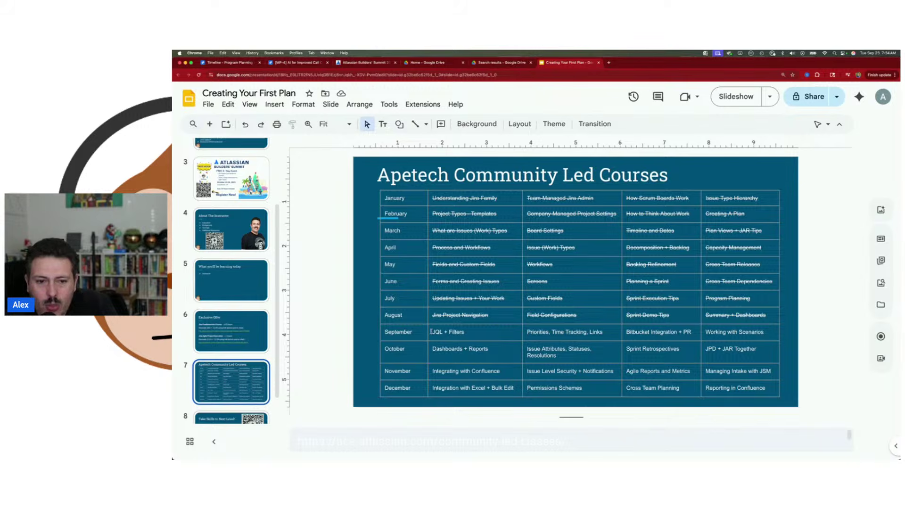
pyautogui.moveTo(438, 354); pyautogui.dragTo(743, 382)
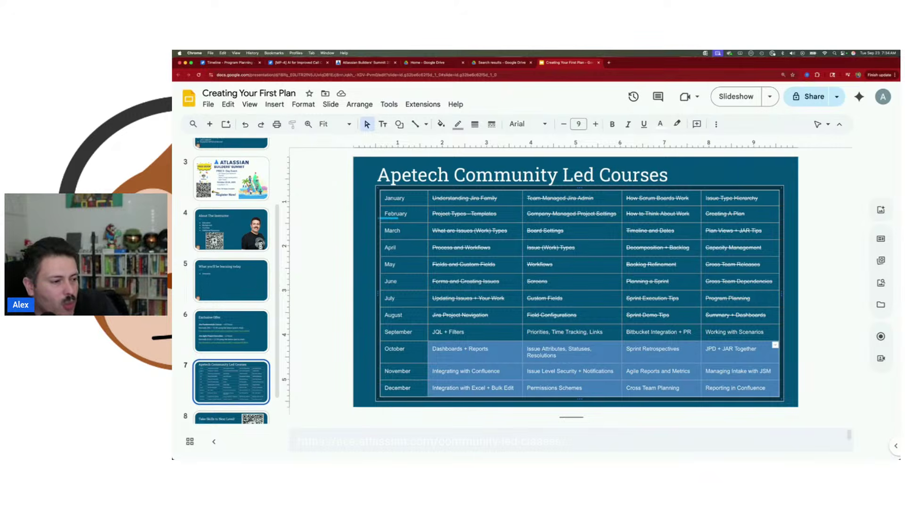
pyautogui.click(232, 397)
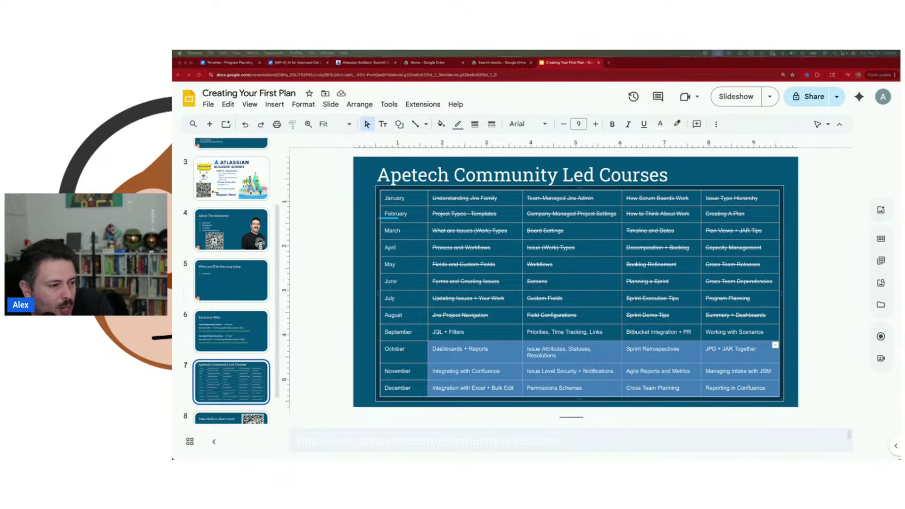